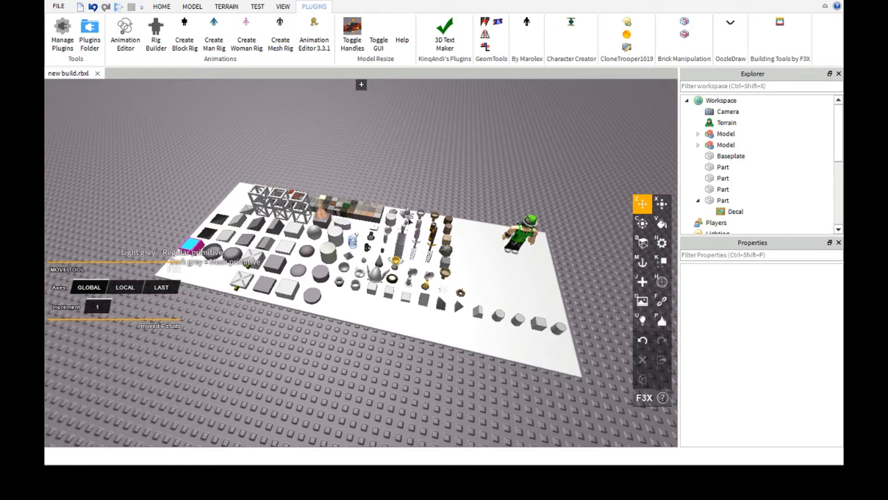
right_drag(404, 303, 417, 301)
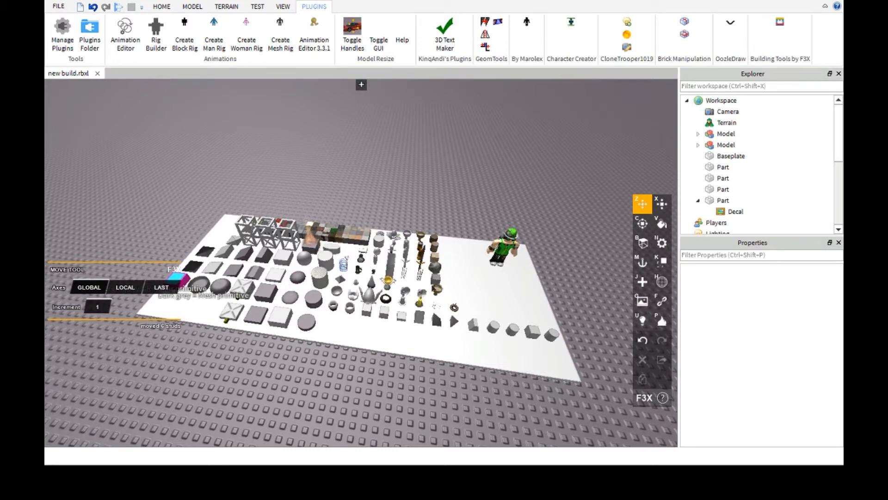
right_drag(449, 309, 444, 308)
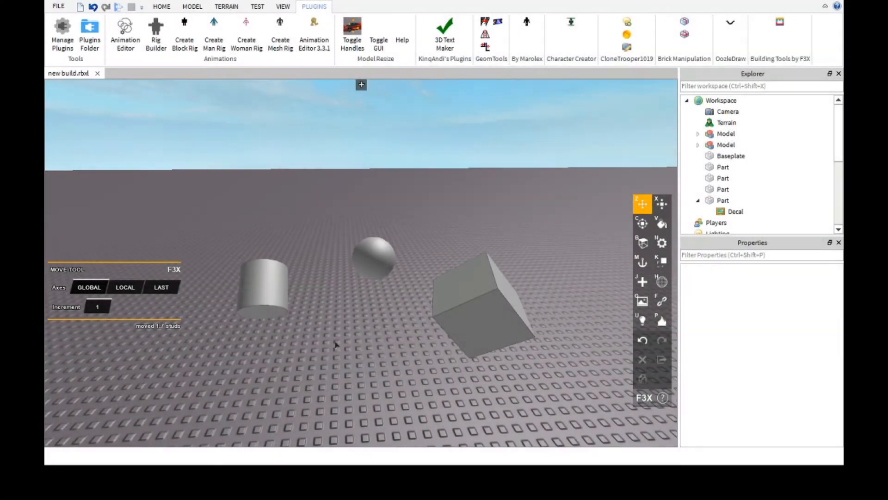
Move the cylinder along the global axes: 4 studs in X, 2 studs in Z and 1 stud up, reaching 22.015, 12.237, 62.101.
key(s)
right_drag(326, 354, 376, 286)
click(328, 329)
key(s)
key(s)
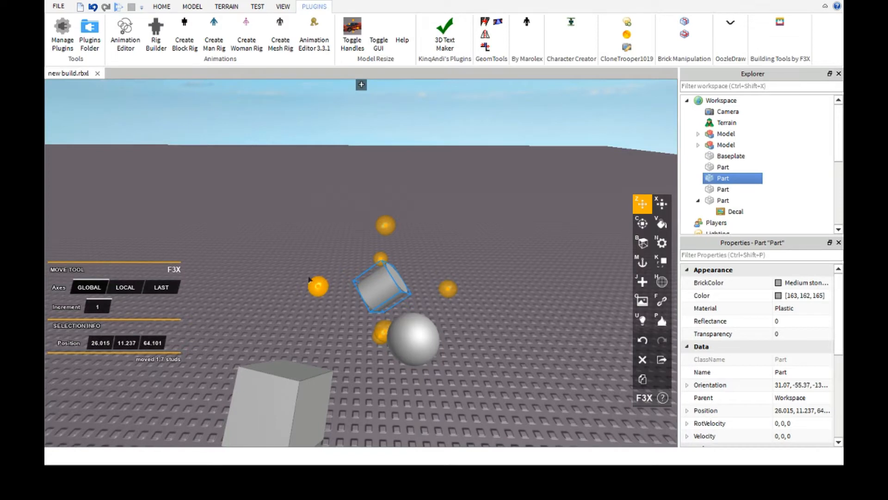
drag(313, 279, 266, 283)
right_drag(273, 282, 378, 264)
drag(378, 277, 485, 292)
right_drag(485, 291, 436, 276)
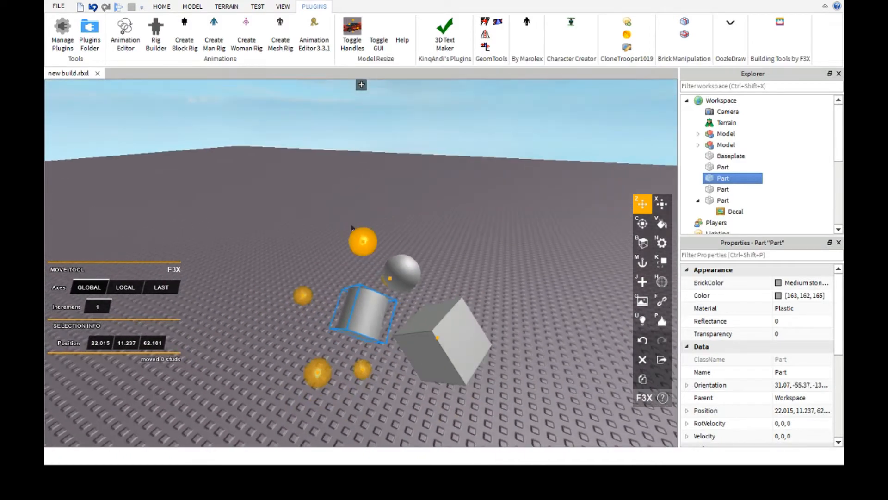
drag(353, 238, 370, 206)
right_drag(370, 207, 362, 256)
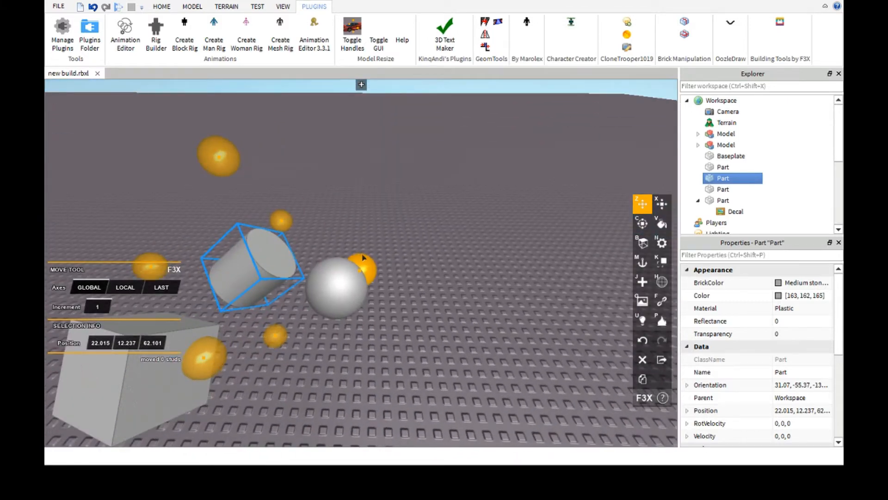
Move the cylinder 4 studs along the global X axis to X 26.015.
drag(366, 257, 342, 270)
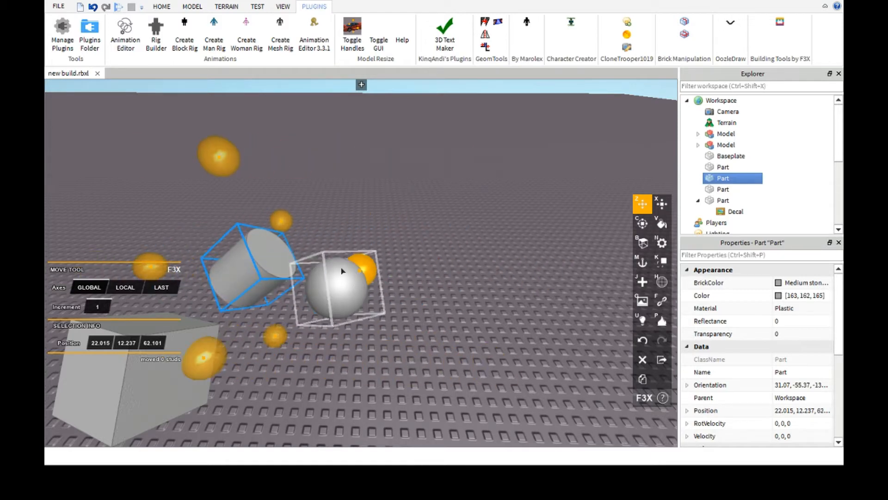
key(a)
key(s)
right_drag(341, 270, 358, 264)
key(w)
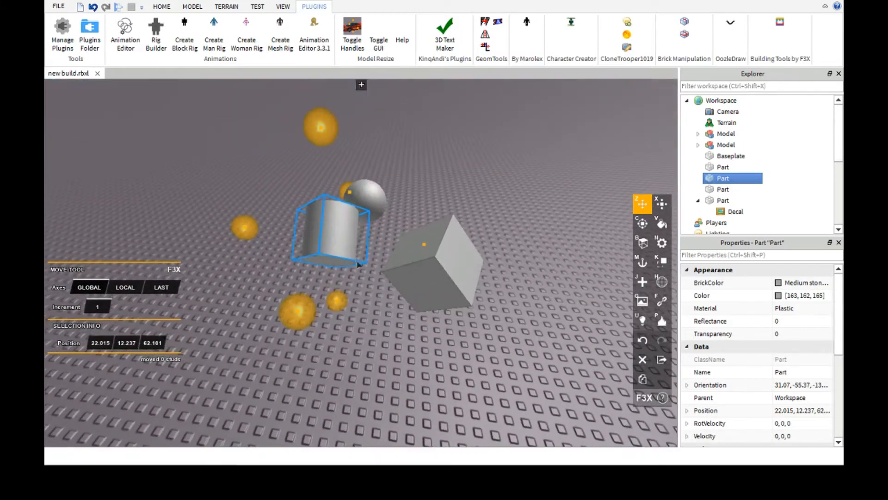
drag(420, 240, 319, 235)
right_drag(319, 235, 359, 266)
key(d)
key(w)
key(s)
key(w)
key(s)
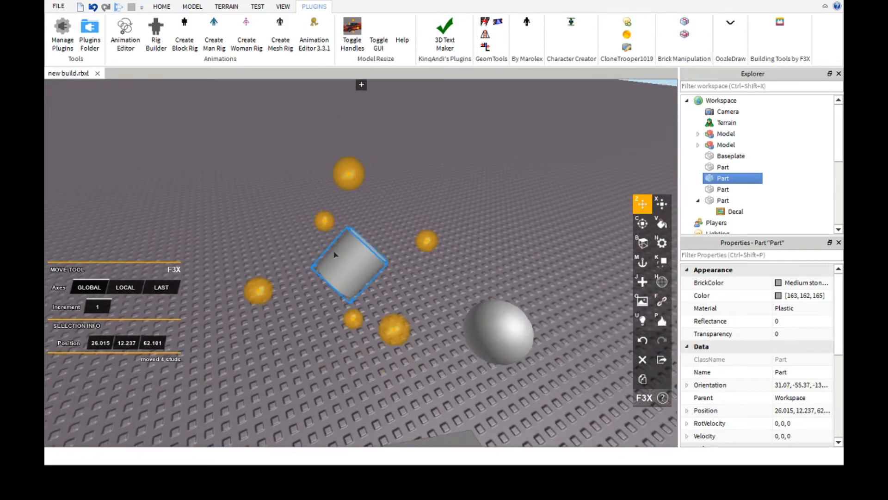
Move the cylinder freely across the scene and drop it onto the baseplate at position 27, 1.726, 67.
drag(335, 254, 402, 343)
right_drag(403, 343, 385, 297)
key(w)
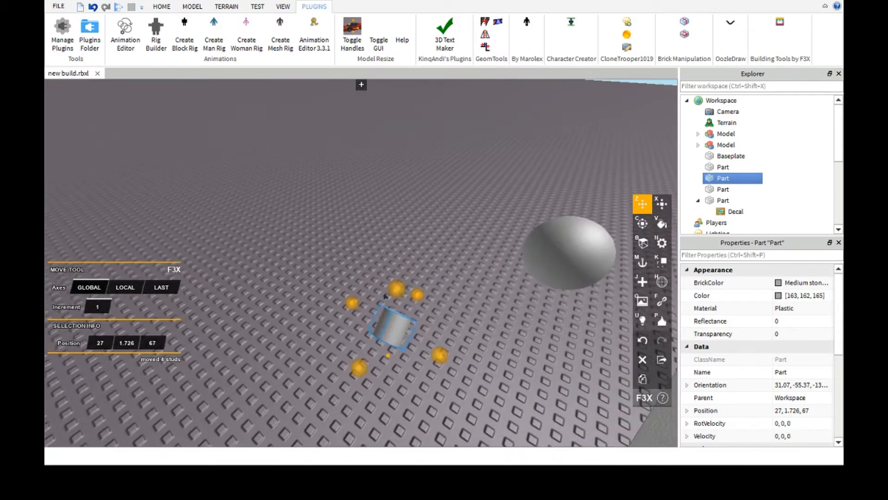
Raise the cylinder 11 studs off the baseplate, shift it 1 stud along X to 26, 12.726, 67, and clear the selection.
key(s)
drag(396, 289, 381, 143)
key(w)
right_drag(425, 233, 419, 241)
drag(424, 249, 441, 257)
right_drag(442, 257, 397, 320)
key(w)
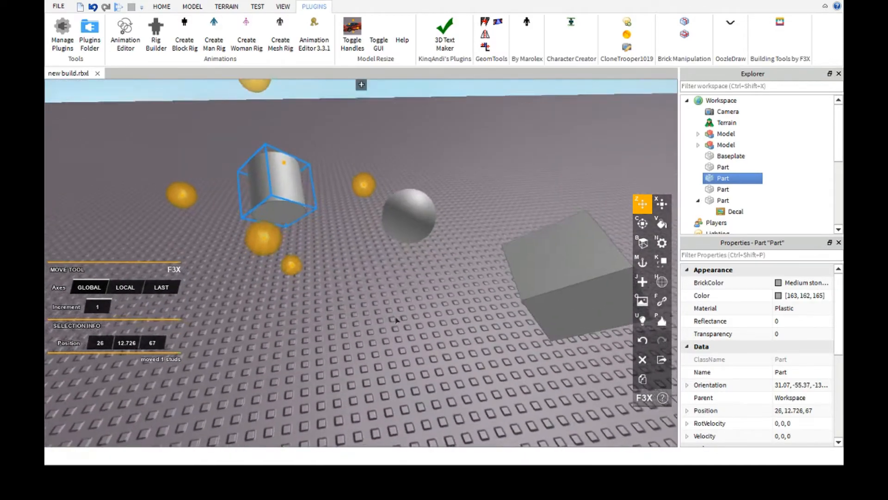
click(368, 322)
key(s)
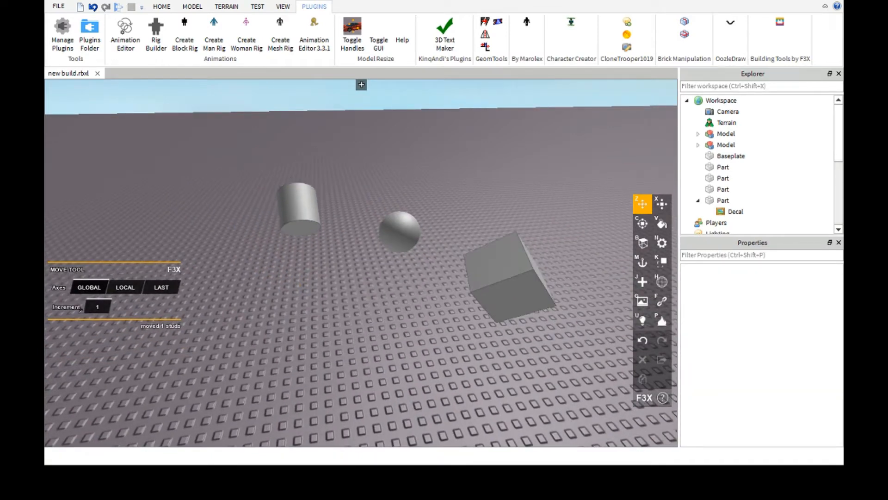
Select the cylinder and examine its global move handles from several angles.
click(298, 206)
key(s)
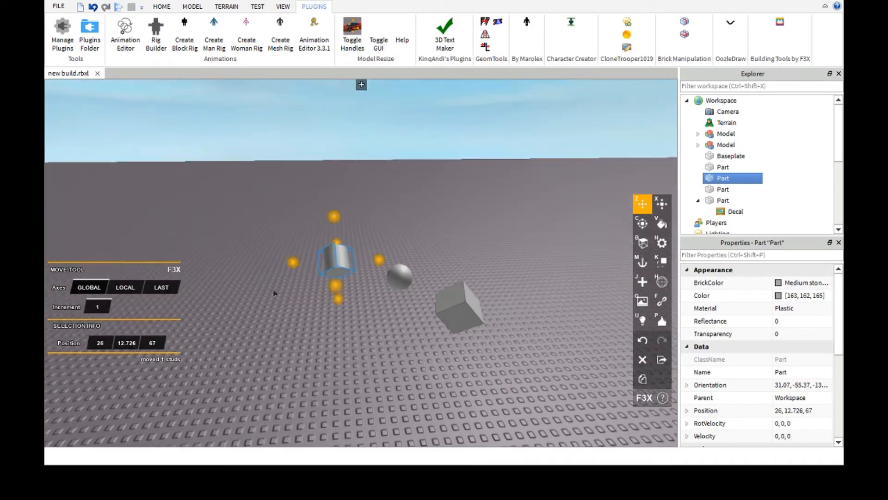
key(w)
right_drag(274, 294, 166, 307)
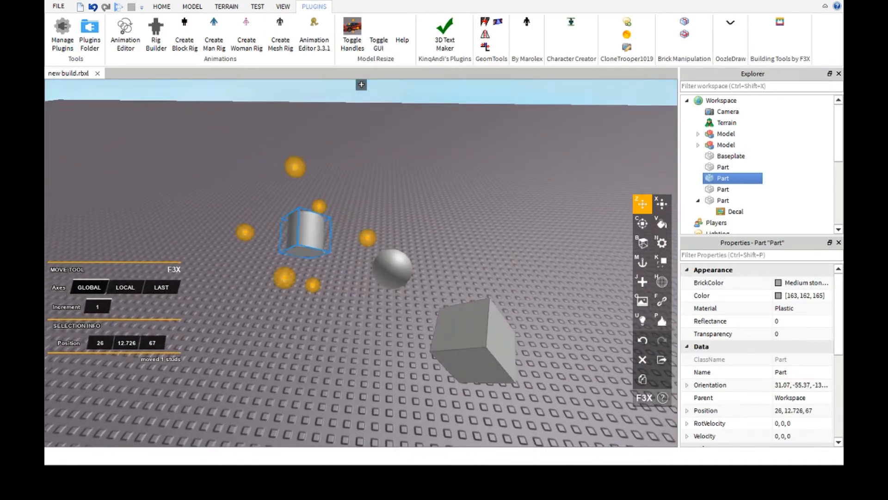
key(s)
right_drag(335, 280, 435, 296)
key(d)
key(s)
key(d)
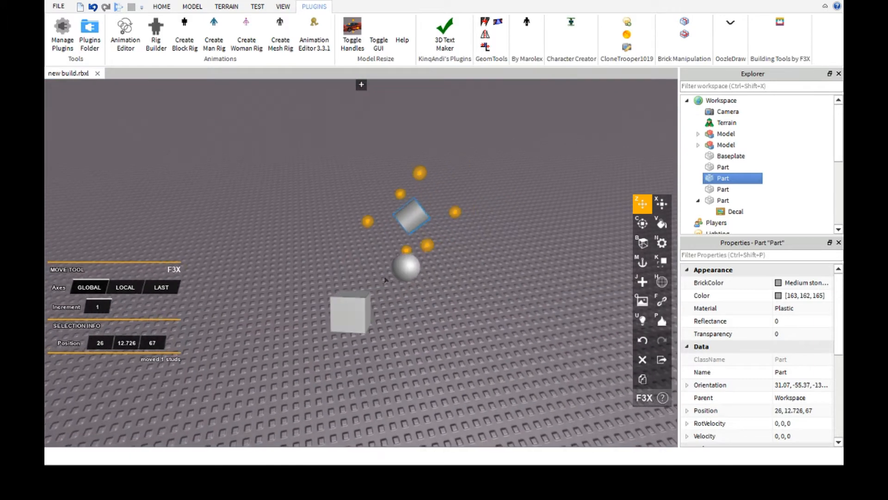
Move the cylinder 4 studs along the global Z axis to Z 63, and shift the sphere in the same direction.
click(351, 295)
click(406, 265)
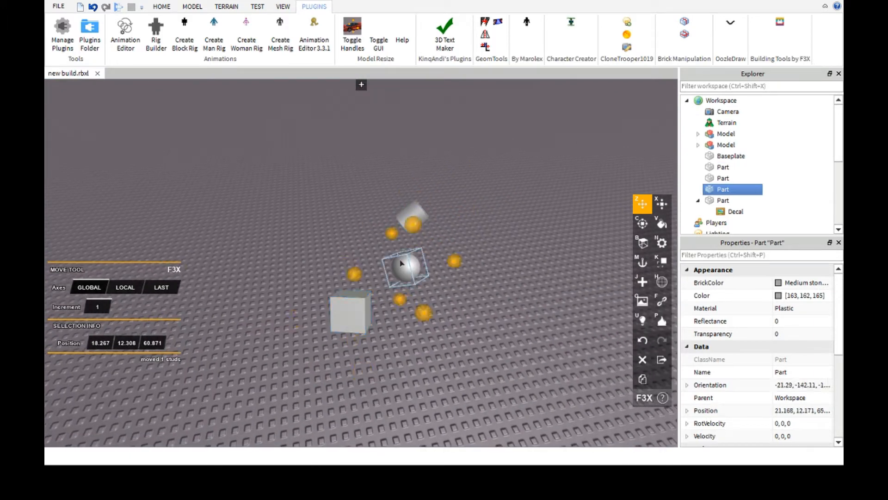
click(394, 203)
drag(394, 204, 346, 208)
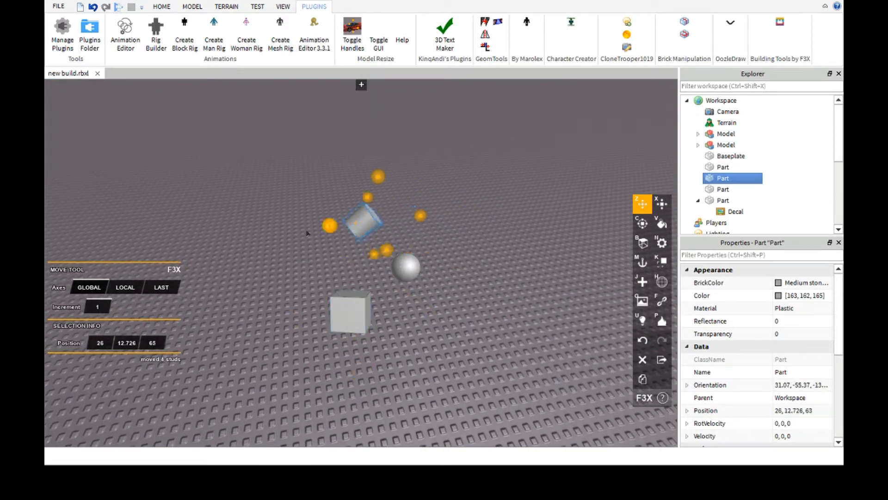
click(406, 267)
drag(355, 271, 308, 264)
Add the cube and cylinder to the selected sphere, move all three parts 1 stud along the global Z axis, and deselect them.
shift+click(348, 306)
shift+click(350, 218)
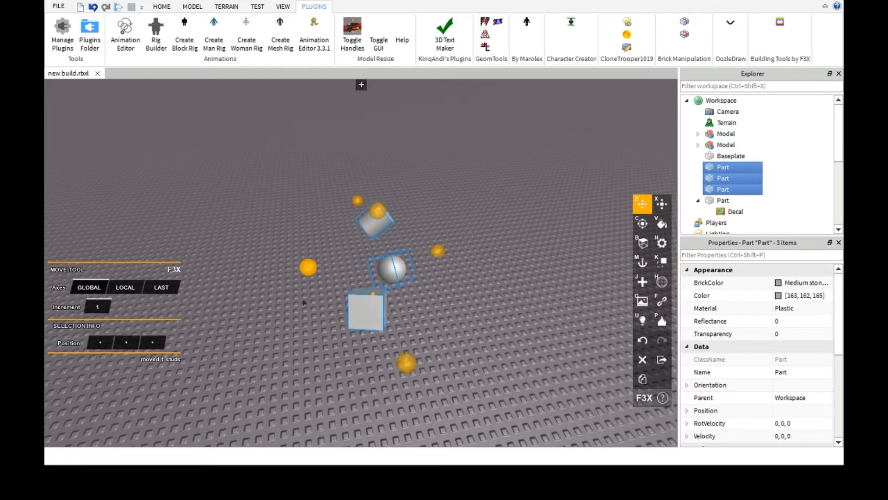
click(413, 295)
Select the cube, switch the move axes to Local, and move the cube along one of its own axes.
click(356, 309)
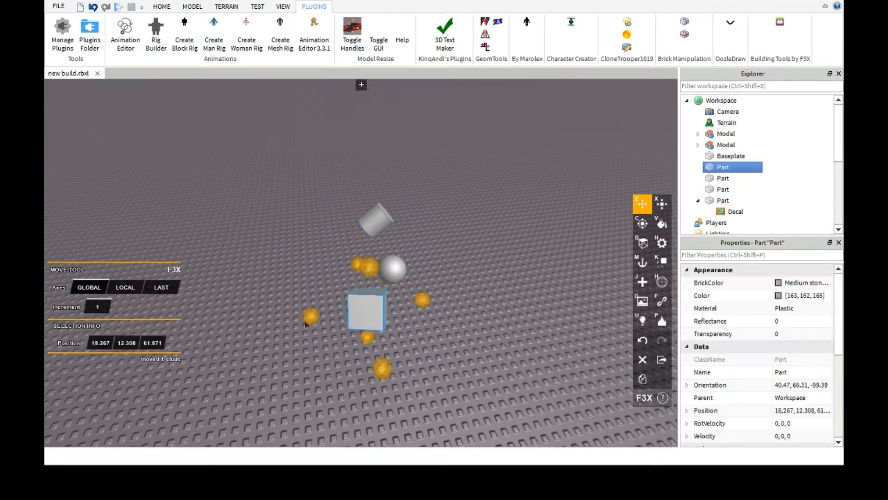
scroll(354, 306, up, 2)
right_drag(354, 308, 353, 307)
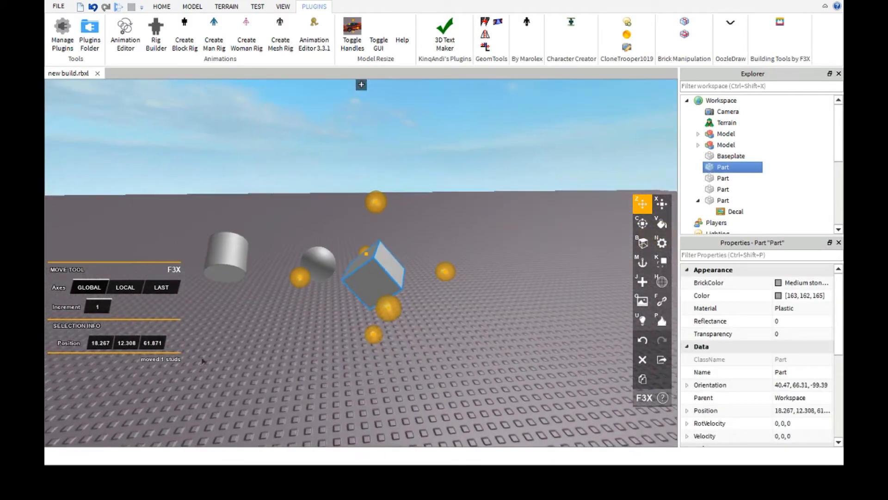
click(138, 282)
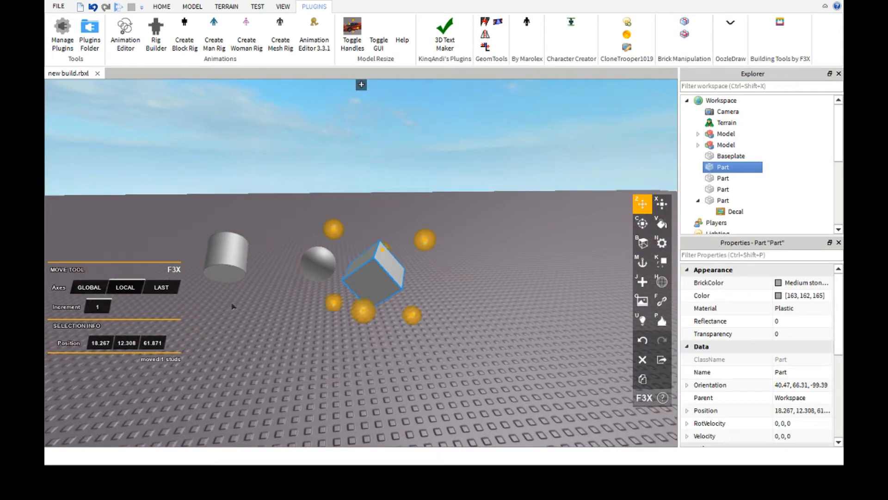
right_drag(350, 254, 350, 254)
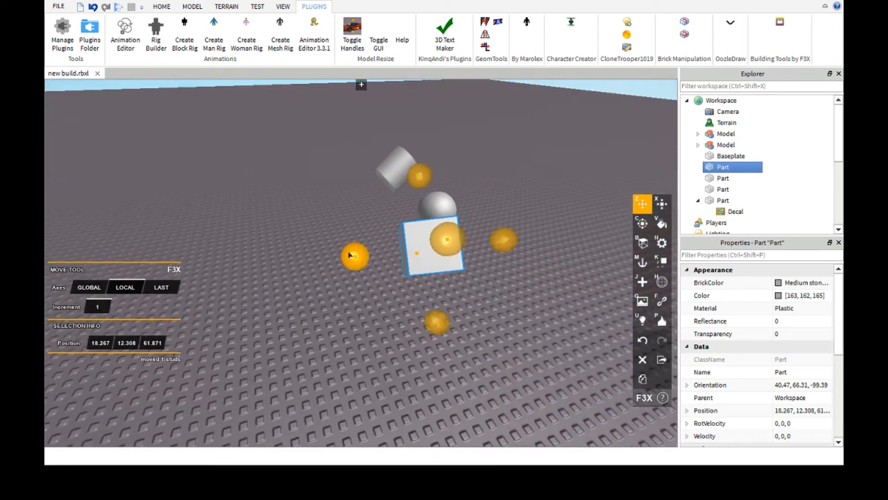
drag(350, 255, 371, 265)
Move the sphere 1 stud along one of its local axes.
right_drag(420, 289, 420, 289)
click(353, 284)
drag(397, 278, 412, 263)
Select the sphere, cube and cylinder together, move each 2 studs along its own local axis, and clear the selection.
right_drag(282, 245, 281, 246)
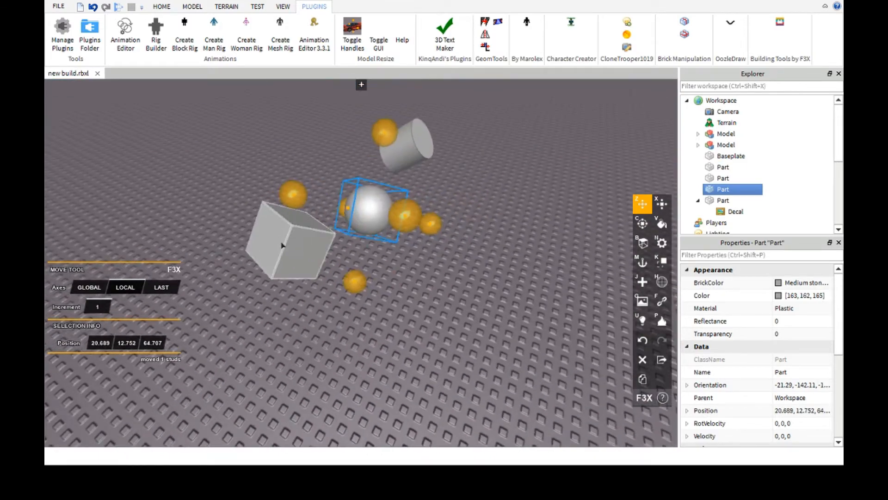
shift+click(281, 246)
shift+click(387, 151)
right_drag(373, 250, 373, 249)
drag(364, 248, 334, 252)
scroll(387, 317, up, 1)
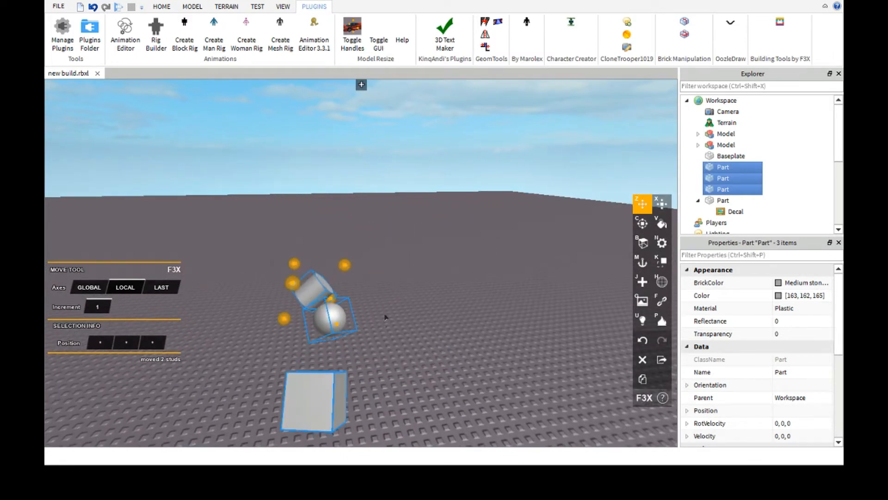
click(422, 317)
Select the cube, the sphere and finally the cylinder together, and set the move axes to Last.
right_drag(422, 317, 350, 287)
scroll(350, 287, down, 1)
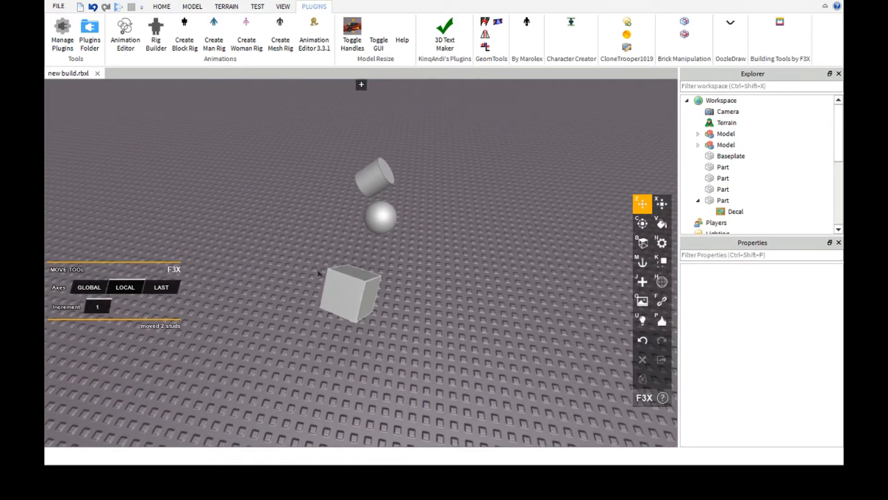
click(348, 291)
shift+click(376, 214)
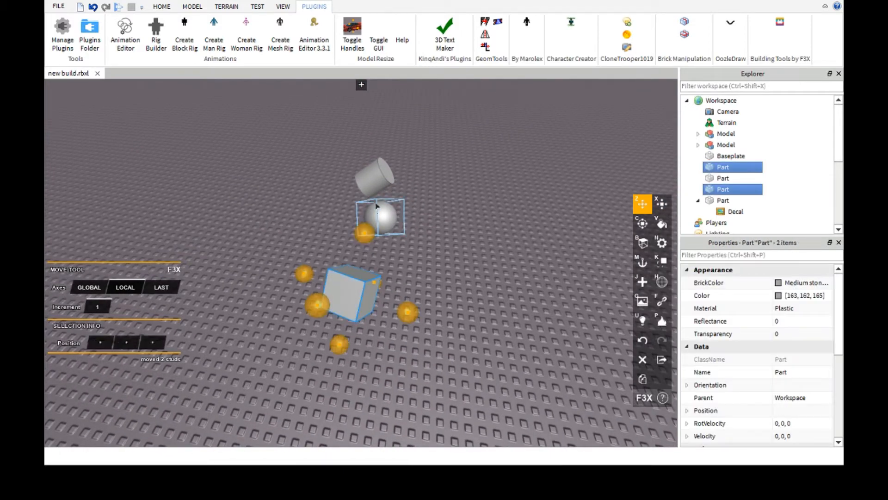
shift+click(375, 175)
right_drag(442, 228, 439, 231)
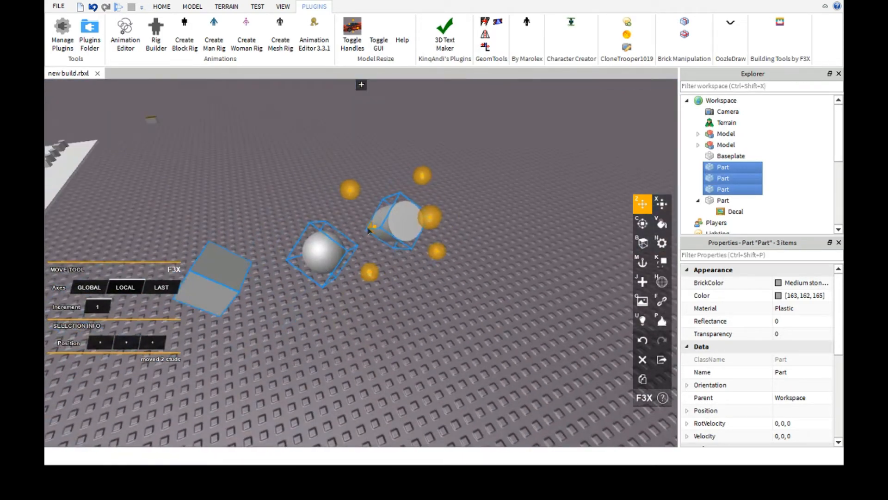
right_drag(294, 287, 294, 281)
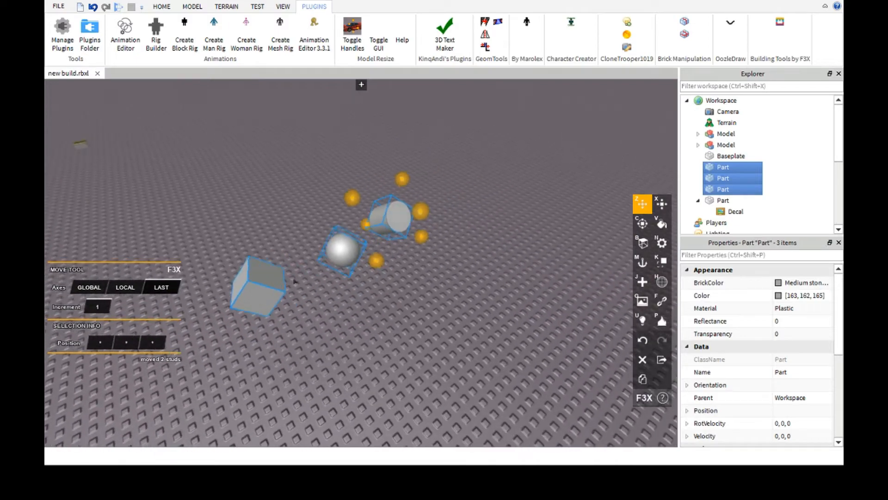
Make the cube the reference part, move all three selected parts along the cube's axes, and clear the selection.
click(254, 275)
right_drag(443, 208, 443, 208)
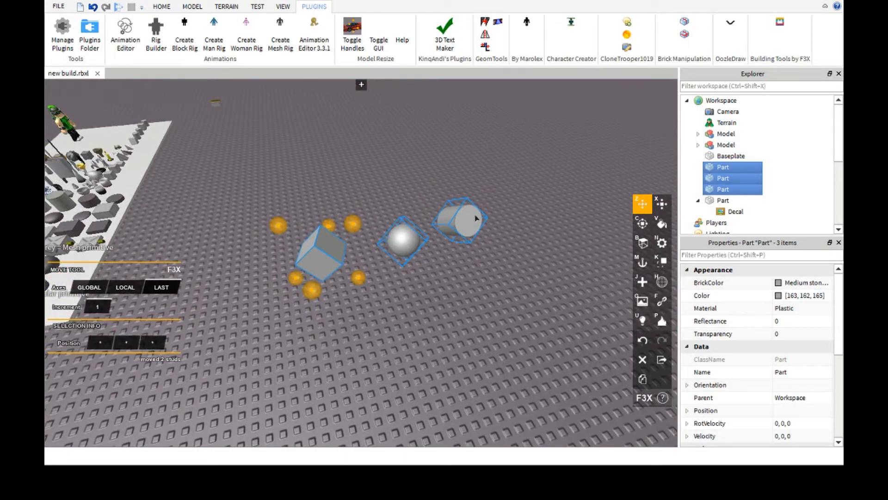
right_drag(416, 228, 398, 256)
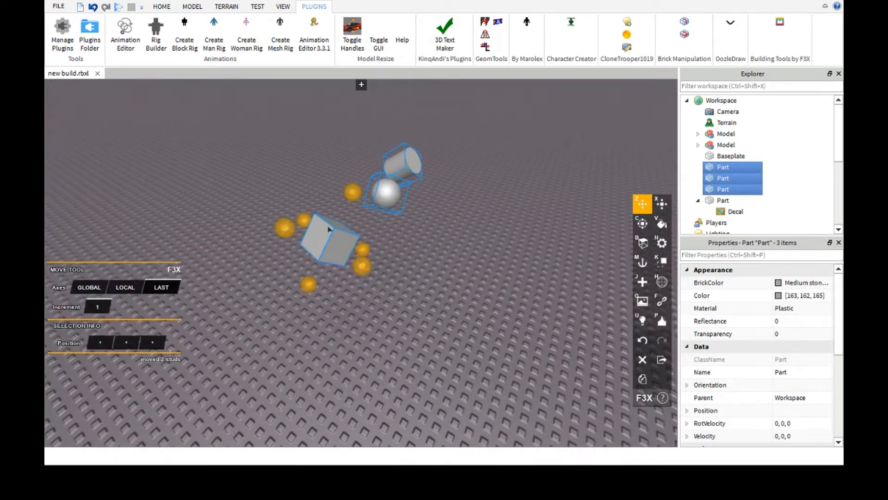
drag(358, 259, 383, 282)
drag(367, 195, 324, 230)
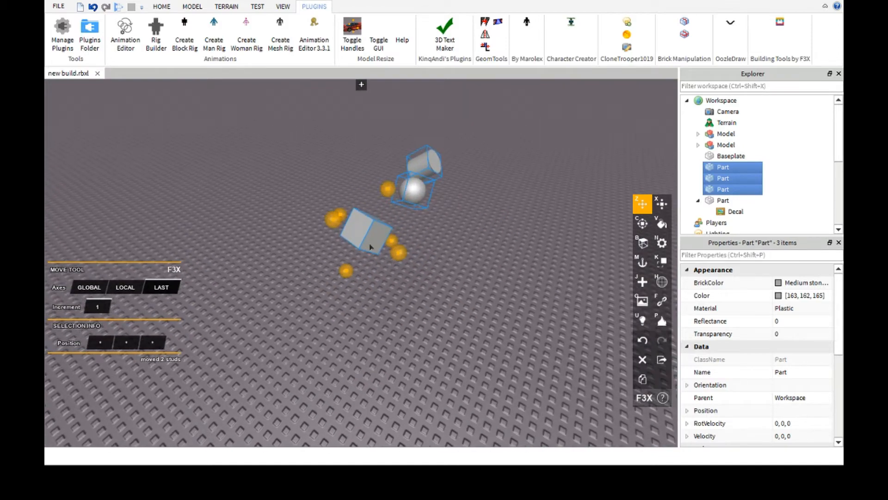
mouse_move(370, 247)
right_down()
mouse_move(377, 245)
mouse_move(355, 241)
mouse_move(366, 236)
right_up()
scroll(365, 236, down, 3)
scroll(366, 235, up, 3)
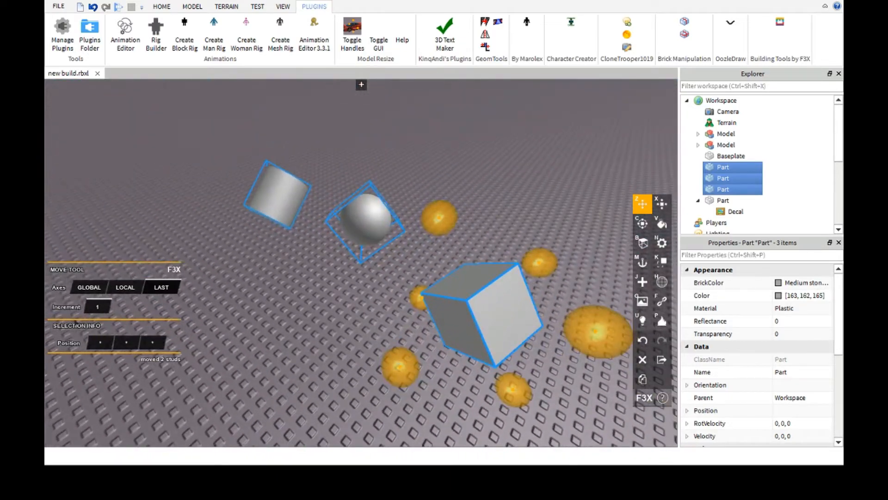
click(310, 283)
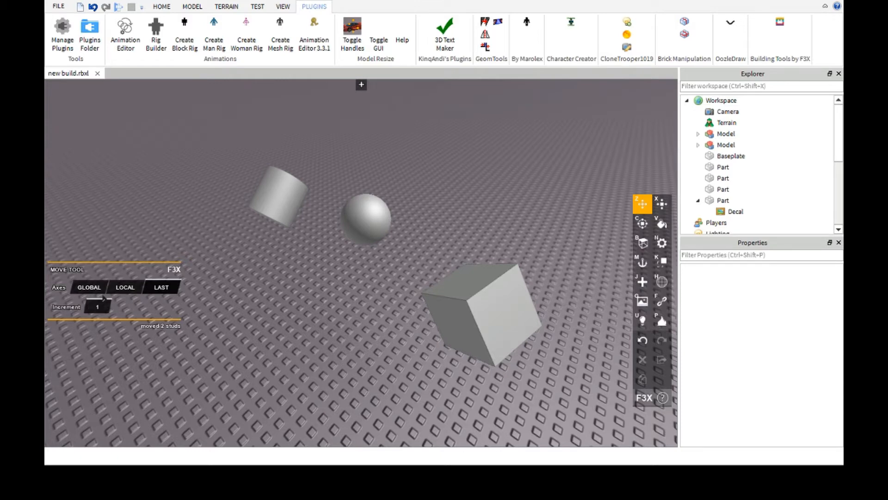
Select only the cylinder and move it 3 studs along one of its own axes to 26.773, 15.109, 66.878.
right_drag(333, 214, 333, 215)
click(339, 218)
scroll(339, 219, up, 2)
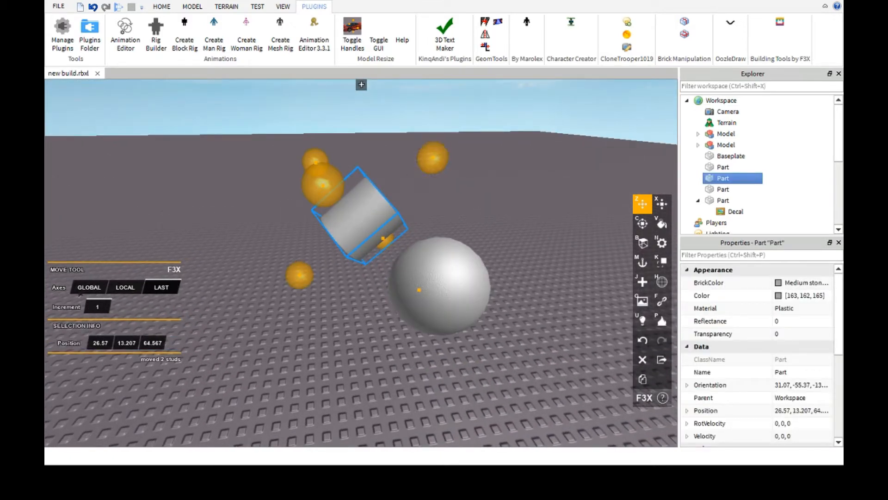
scroll(416, 159, down, 1)
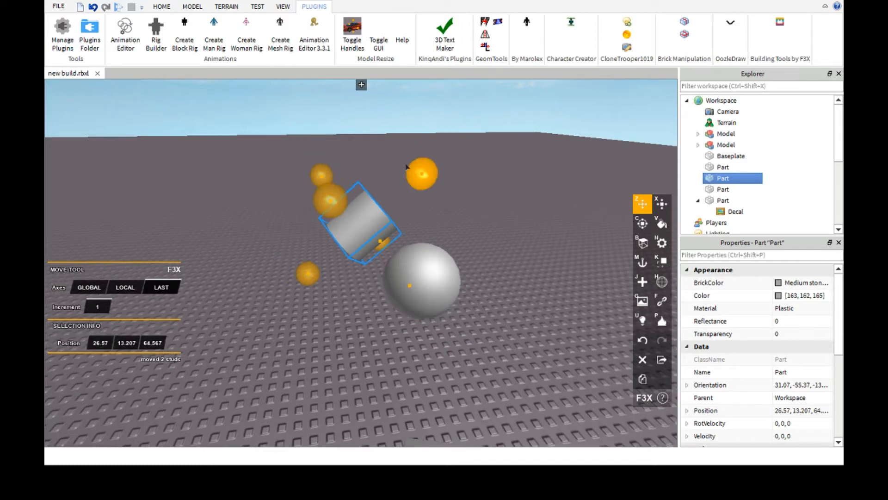
drag(408, 165, 480, 120)
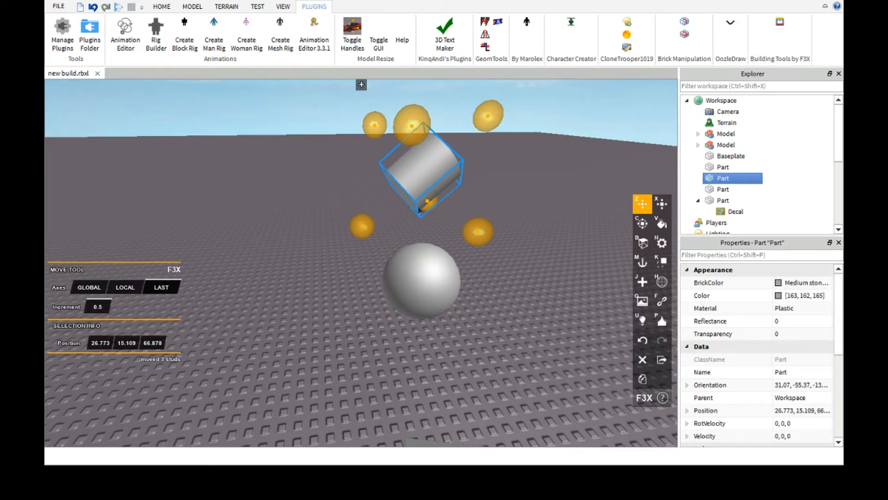
Move the cylinder 1.5 studs along one of its axes, and 0.5 studs more with the increment set to 0.1.
drag(360, 215, 388, 190)
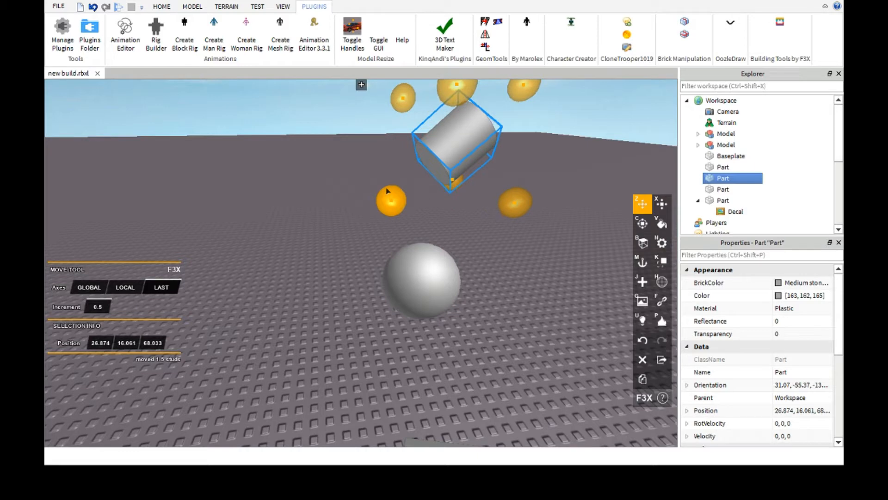
right_drag(309, 273, 309, 274)
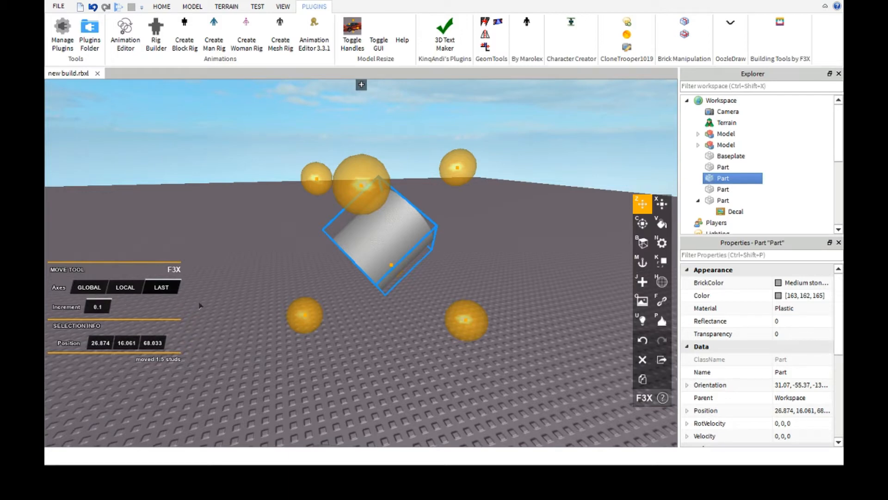
drag(447, 152, 458, 143)
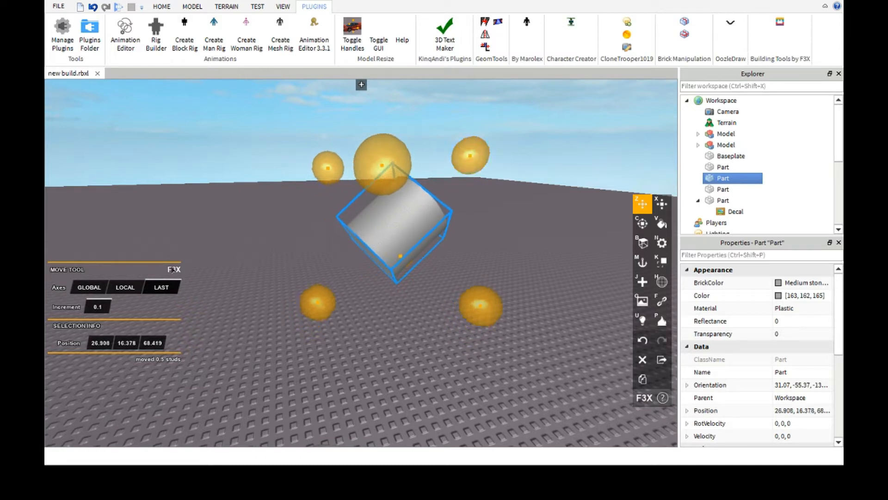
Change the move increment to a finer value and move the cylinder back 1.03 studs to 26.838, 15.725, 67.625.
text(1)
key(Return)
mouse_move(309, 291)
mouse_down()
mouse_move(335, 270)
mouse_move(303, 296)
mouse_up()
drag(283, 301, 275, 313)
scroll(303, 296, down, 3)
right_drag(305, 296, 296, 300)
scroll(304, 298, up, 3)
Set the move increment to 1 and move the cylinder 1 stud along one axis and 1 stud back.
click(97, 307)
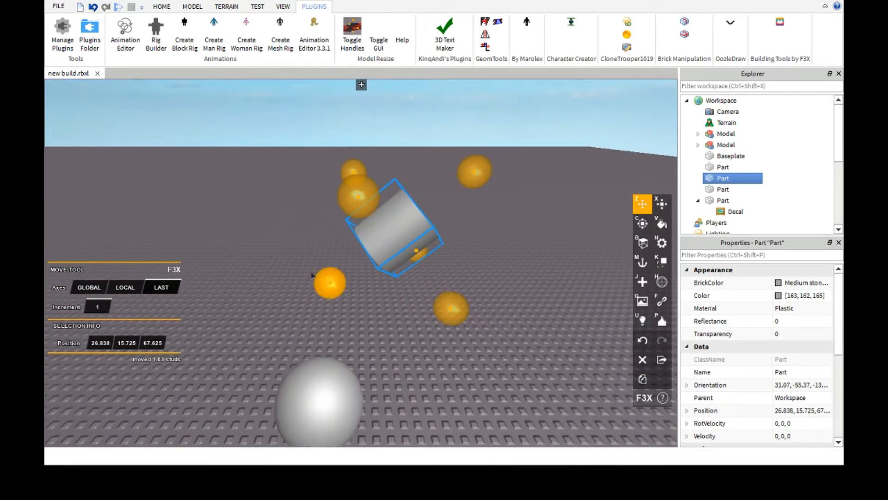
drag(330, 282, 288, 290)
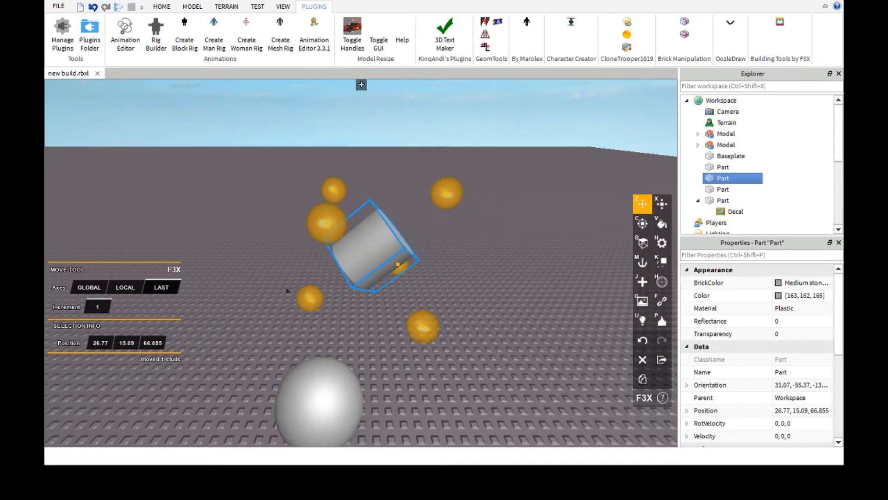
scroll(288, 291, down, 3)
right_drag(288, 291, 334, 358)
scroll(278, 277, up, 3)
drag(229, 363, 253, 343)
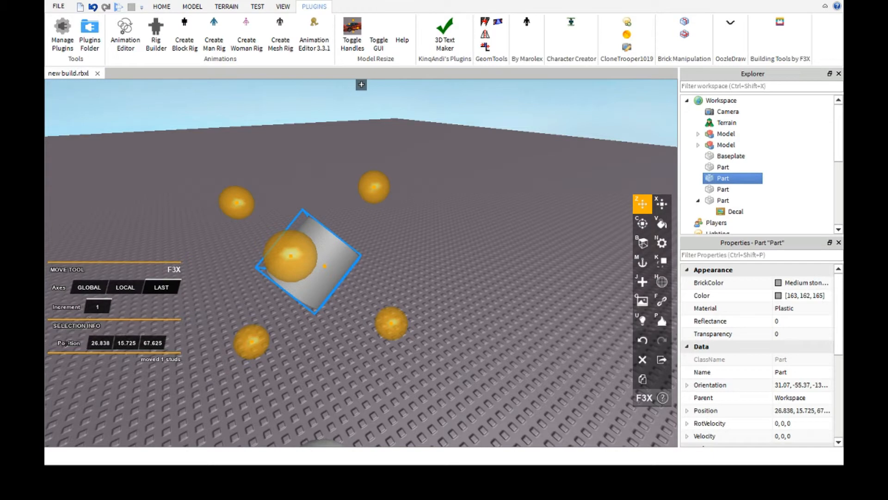
Move the cylinder 2 studs along another of its axes to 25.426, 16.876, 66.801.
scroll(329, 249, down, 5)
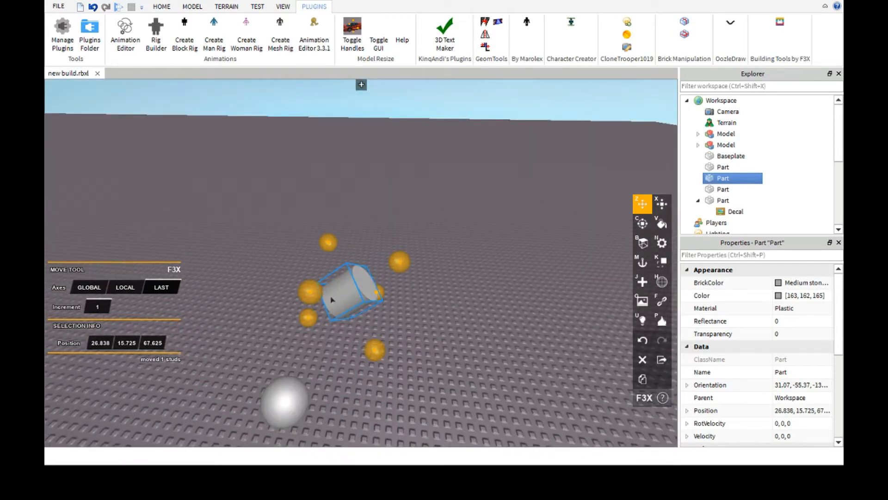
right_drag(332, 300, 291, 283)
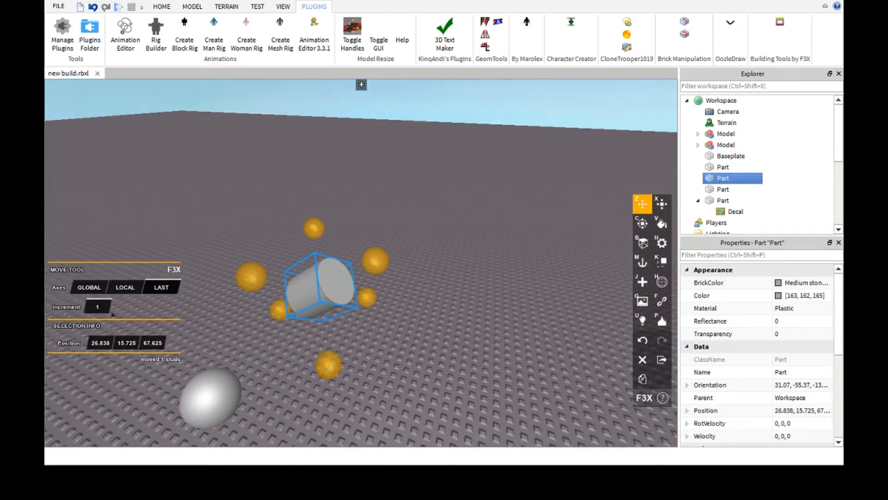
mouse_move(287, 222)
right_down()
mouse_move(269, 218)
mouse_move(296, 226)
mouse_move(286, 221)
right_up()
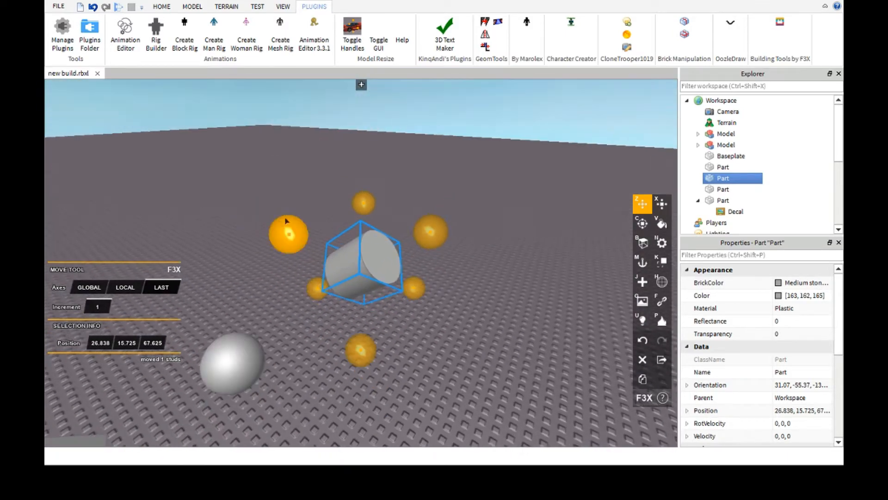
drag(282, 223, 187, 199)
key(a)
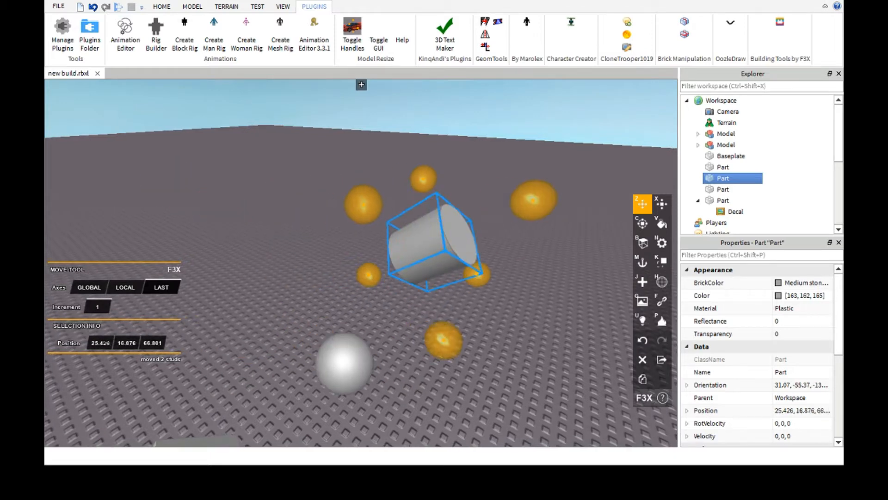
Set the cylinder's position to exactly 25, 16, 66.
click(100, 342)
text(25)
key(Return)
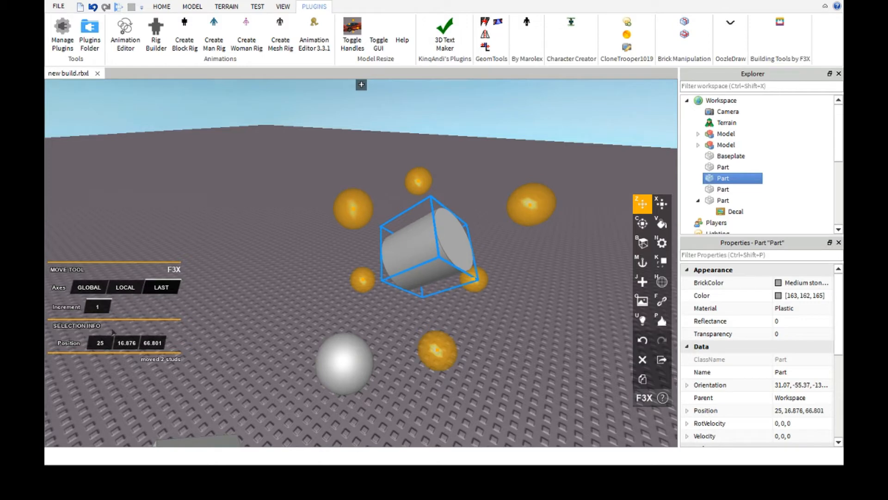
click(122, 341)
text(16)
key(Return)
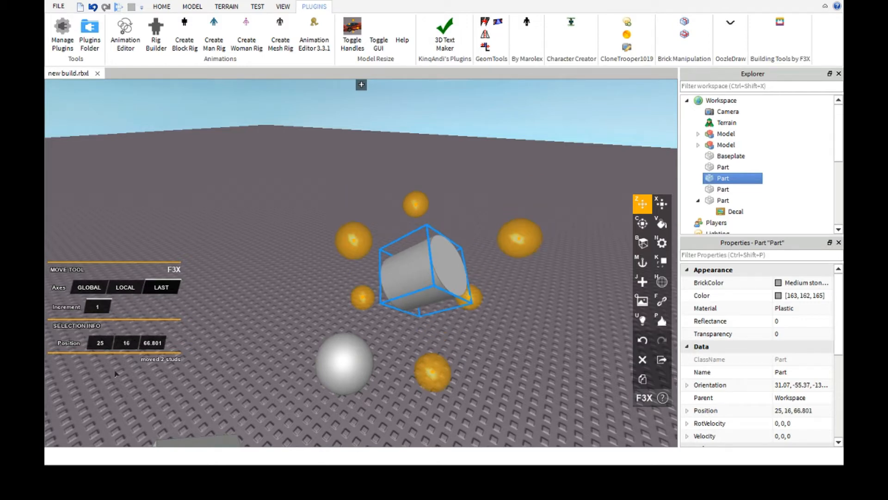
click(138, 340)
text(66)
key(Return)
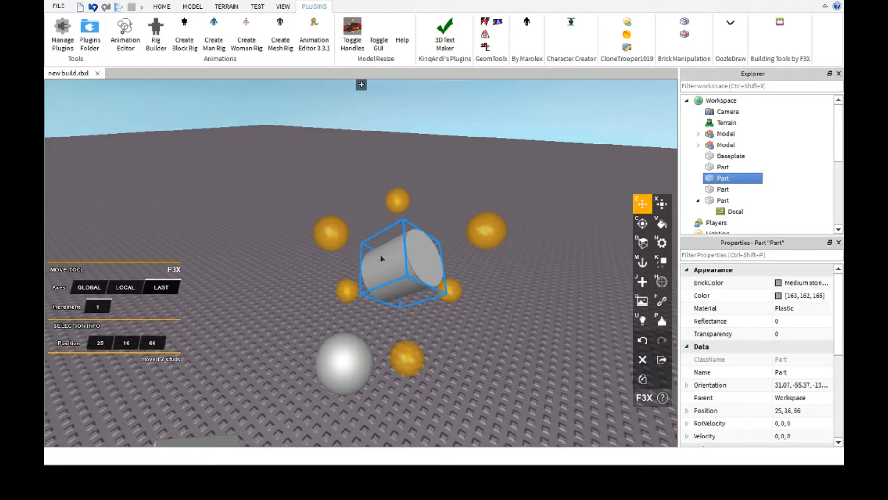
Clear the cylinder's selection so that no part is selected.
scroll(402, 288, down, 3)
right_drag(406, 292, 434, 209)
scroll(434, 209, up, 2)
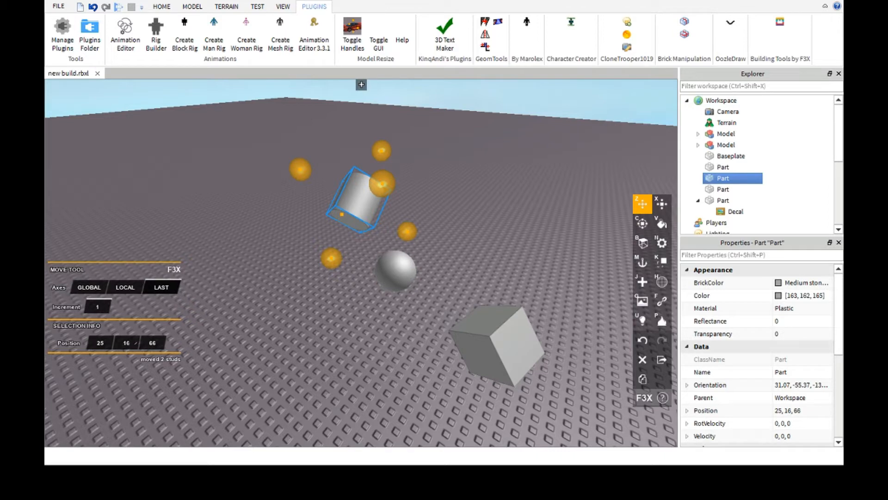
click(441, 285)
right_drag(466, 263, 467, 263)
scroll(466, 263, down, 3)
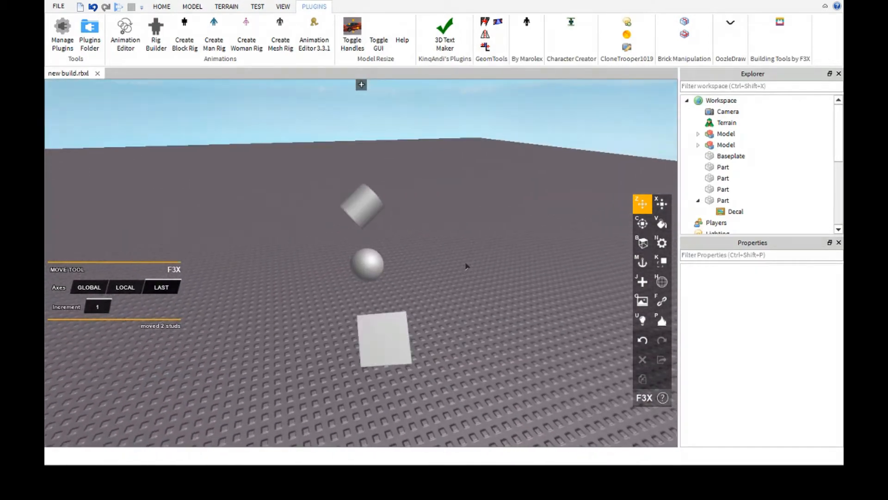
scroll(286, 127, down, 2)
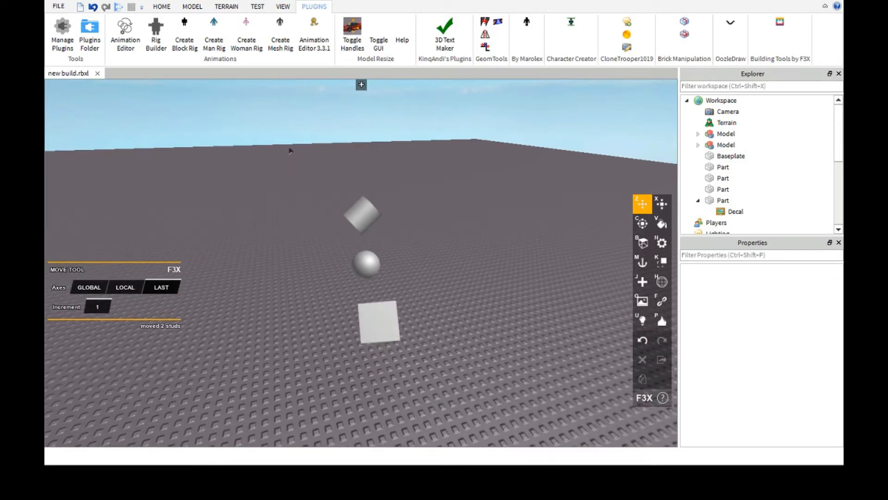
Box-select the cylinder, sphere and cube together, and clear the selection.
drag(298, 154, 486, 312)
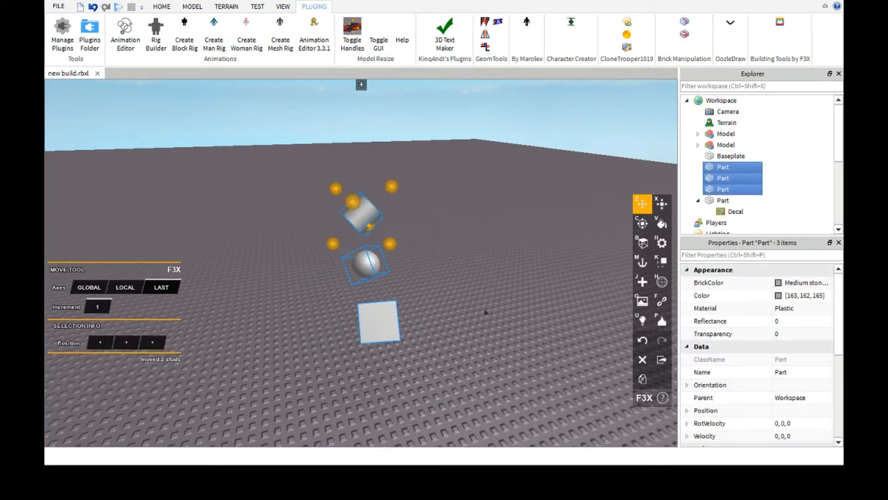
right_drag(453, 270, 459, 251)
scroll(459, 251, up, 2)
scroll(459, 252, down, 2)
scroll(459, 252, up, 1)
scroll(460, 252, down, 1)
click(463, 201)
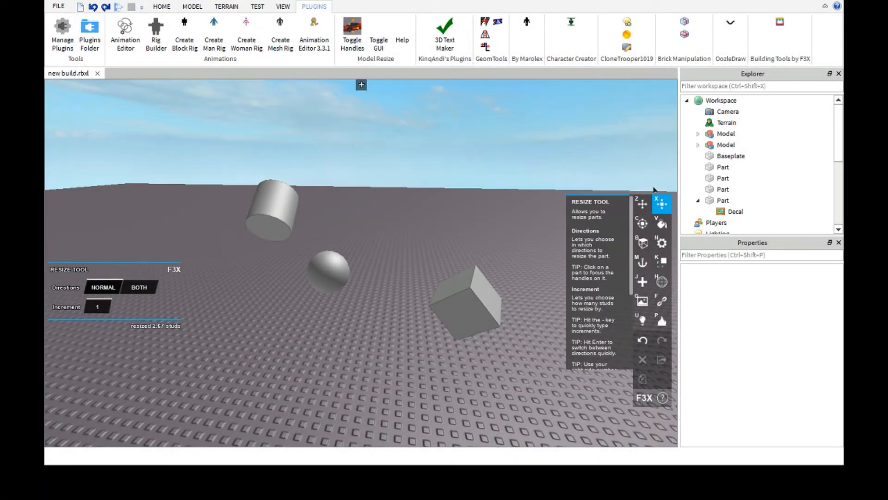
Select the cylinder with the Resize tool in the Normal direction and try stretching it along one of its axes.
click(273, 203)
right_drag(404, 232, 404, 233)
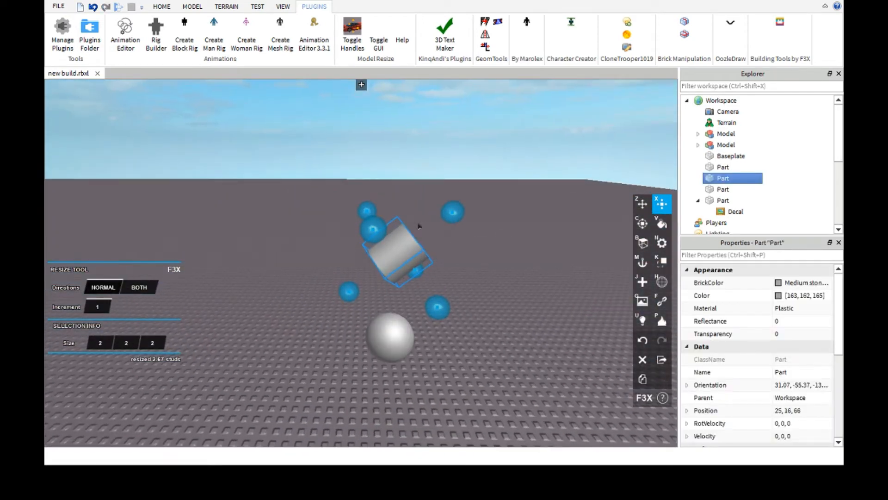
scroll(422, 218, down, 1)
scroll(432, 212, down, 1)
scroll(425, 213, up, 1)
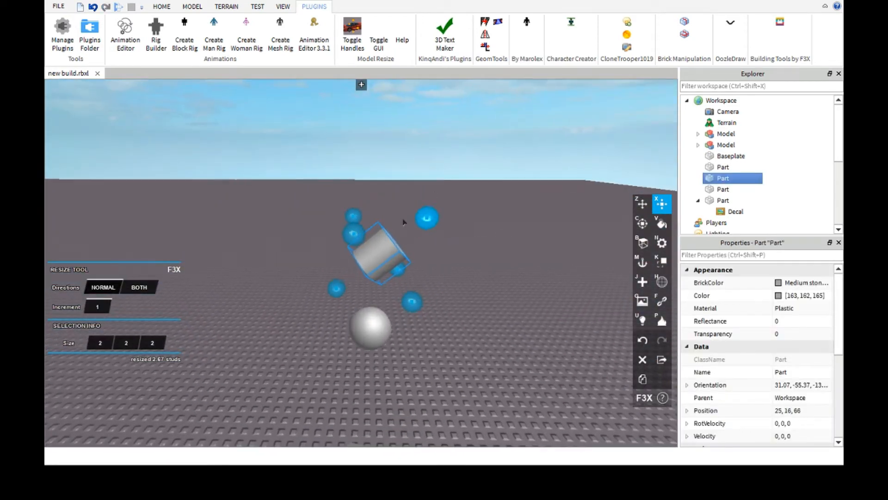
mouse_move(415, 213)
mouse_down()
mouse_move(496, 150)
mouse_move(406, 212)
mouse_move(418, 204)
mouse_up()
right_drag(401, 244, 400, 247)
Select the cube and stretch it 2 studs along each axis in the Normal direction to a size of 4, 4, 4.
click(401, 246)
drag(388, 282, 375, 246)
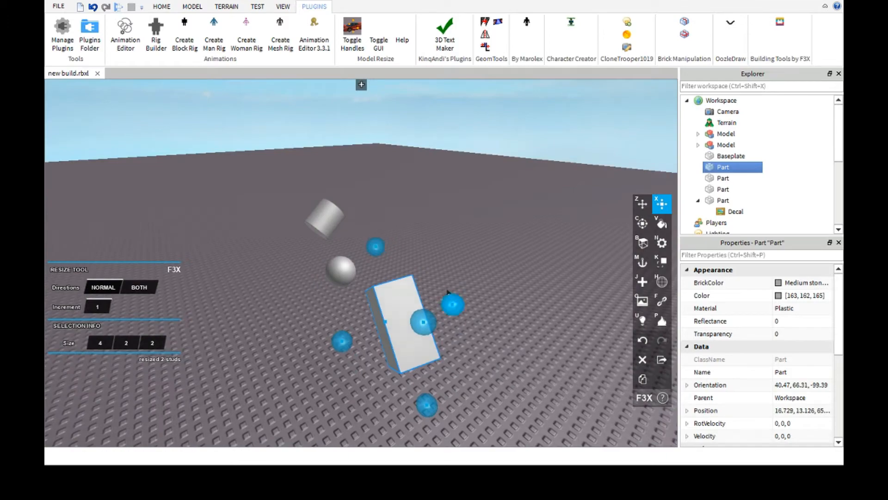
drag(448, 292, 478, 279)
drag(442, 311, 459, 301)
right_drag(430, 317, 431, 317)
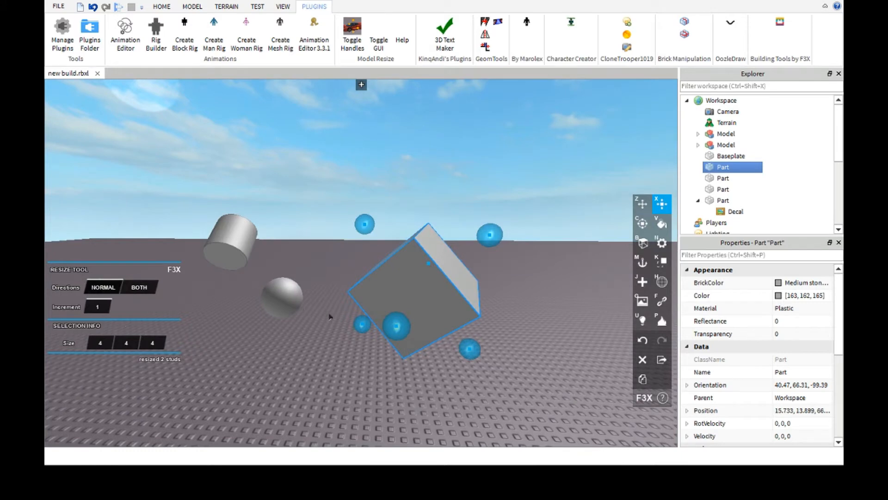
Stretch one side of the cube by 2 studs to a size of 4, 6, 4.
right_drag(330, 316, 331, 317)
key(d)
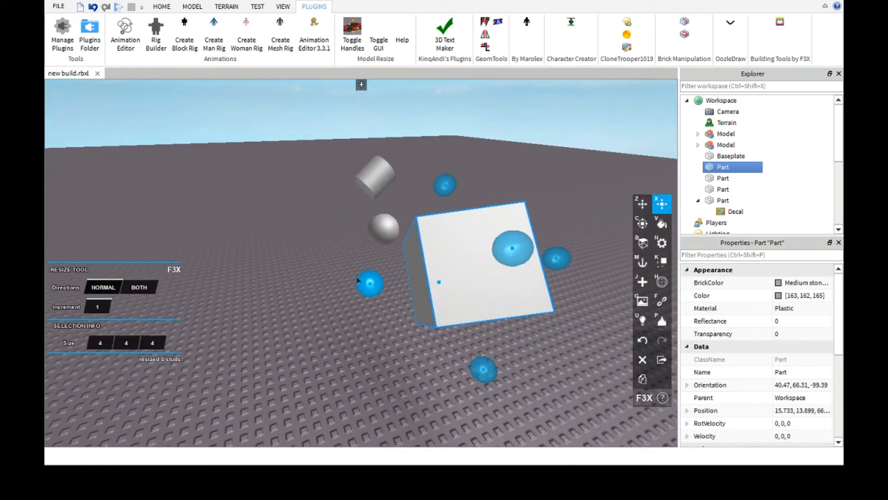
drag(358, 280, 322, 280)
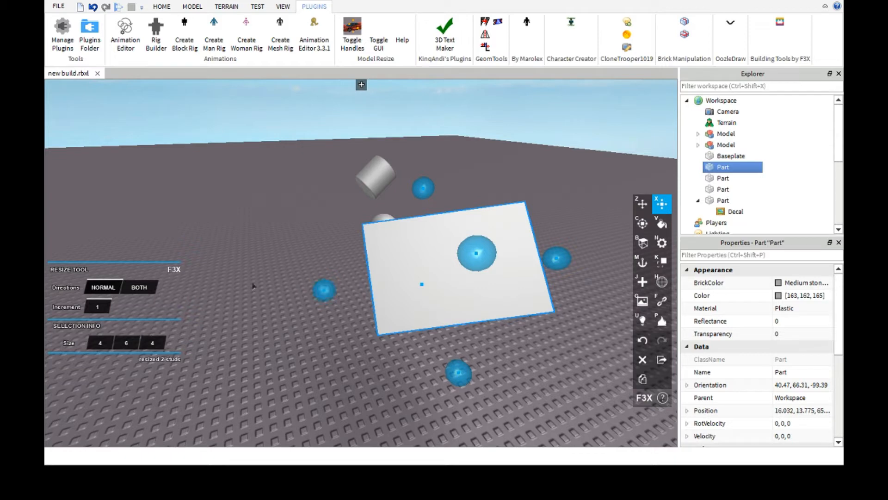
Set the resize direction to Both and shrink the block evenly from both sides to a size of 4, 4, 4.
click(141, 284)
scroll(328, 285, down, 1)
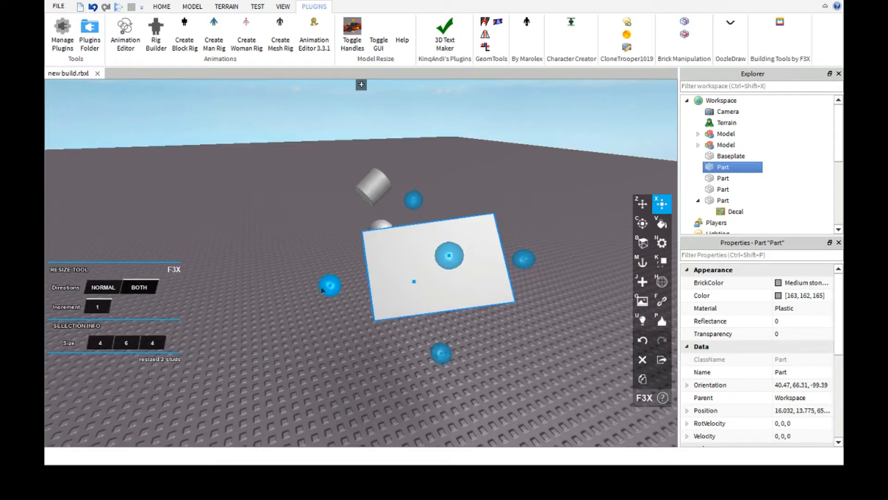
mouse_move(322, 282)
mouse_down()
mouse_move(286, 285)
mouse_move(335, 284)
mouse_up()
right_drag(337, 283, 337, 284)
mouse_move(295, 216)
mouse_down()
mouse_move(284, 204)
mouse_move(293, 225)
mouse_up()
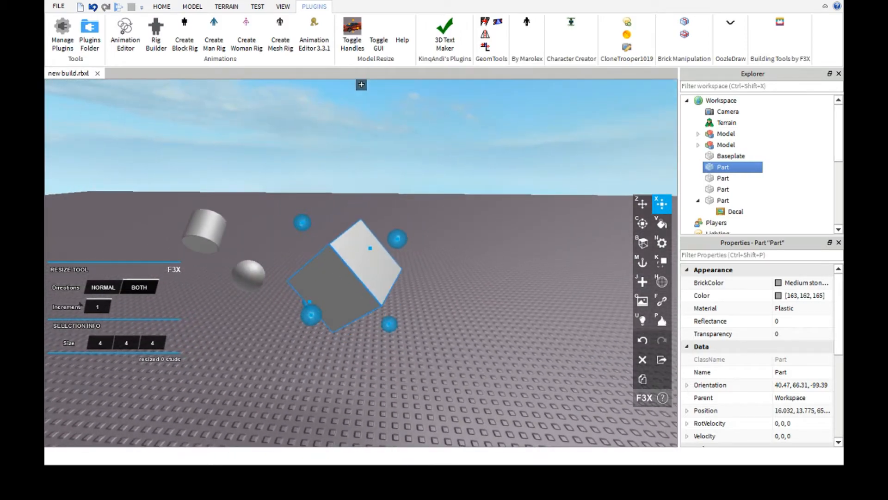
Set the resize direction back to Normal and stretch the cube 2 studs on one side to 4, 6, 4.
right_drag(291, 331, 292, 332)
scroll(292, 332, up, 3)
scroll(291, 332, down, 3)
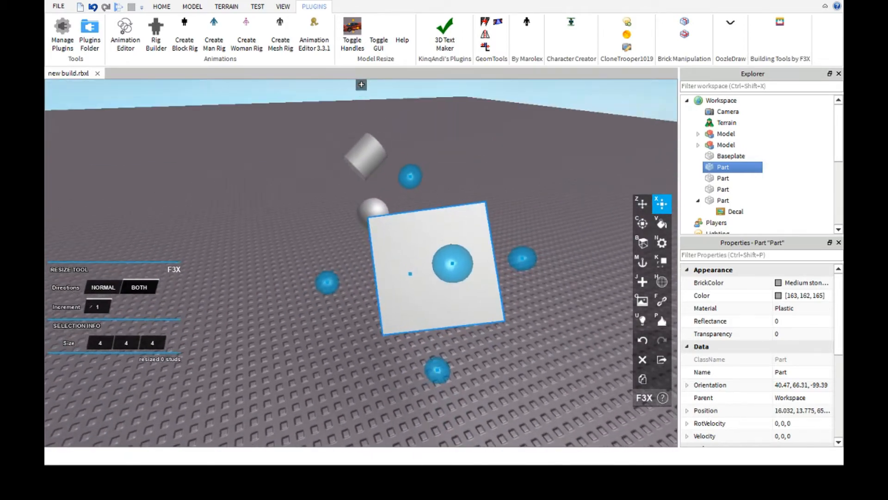
click(94, 280)
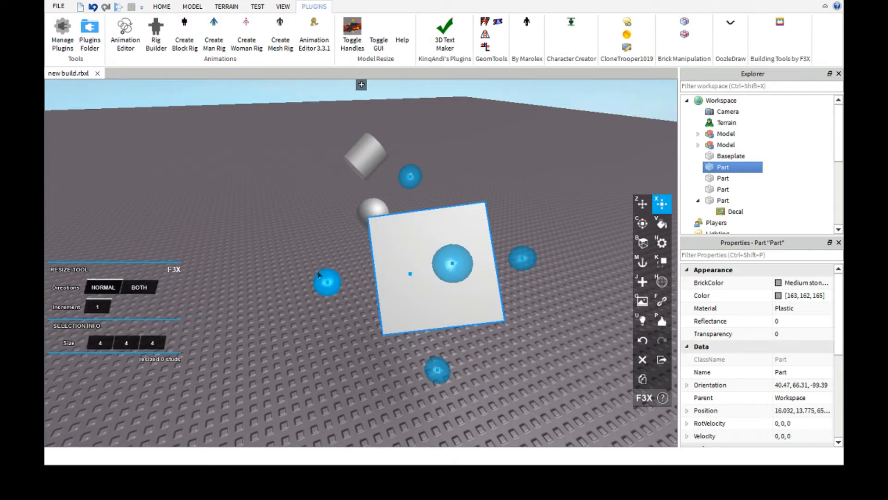
drag(319, 274, 280, 278)
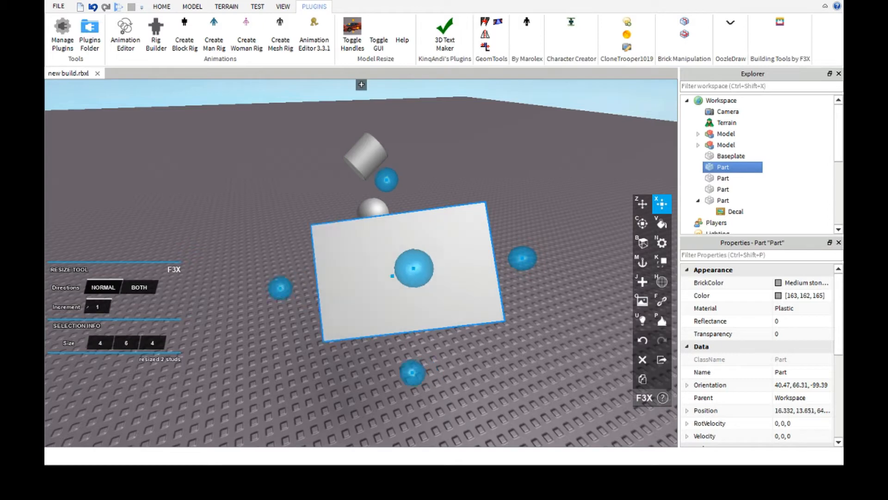
Stretch the block 0.5 studs with a 0.5 increment, and 0.1 studs more with a 0.1 increment, to a Y size of 6.6.
key(Return)
drag(276, 286, 262, 283)
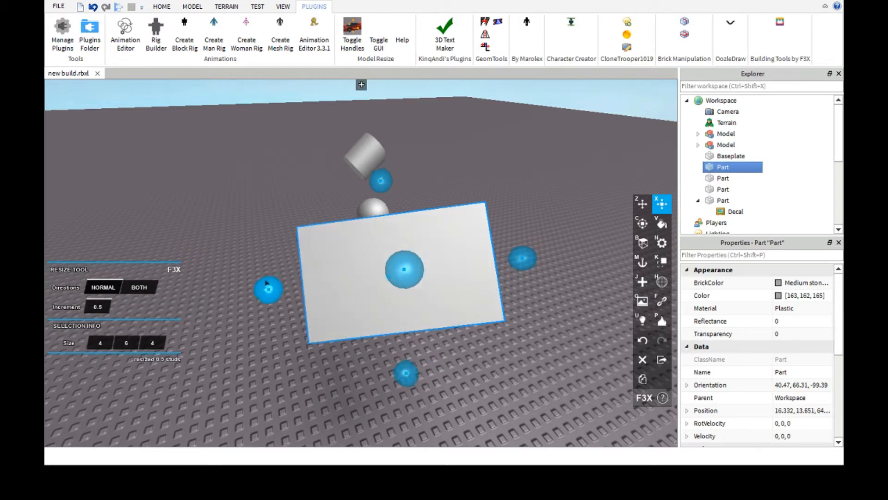
click(99, 307)
text(.1)
key(Return)
drag(268, 289, 266, 290)
Set the resize increment to 0.01 and shrink the block 1.16 studs to a Y size of 5.44.
click(97, 305)
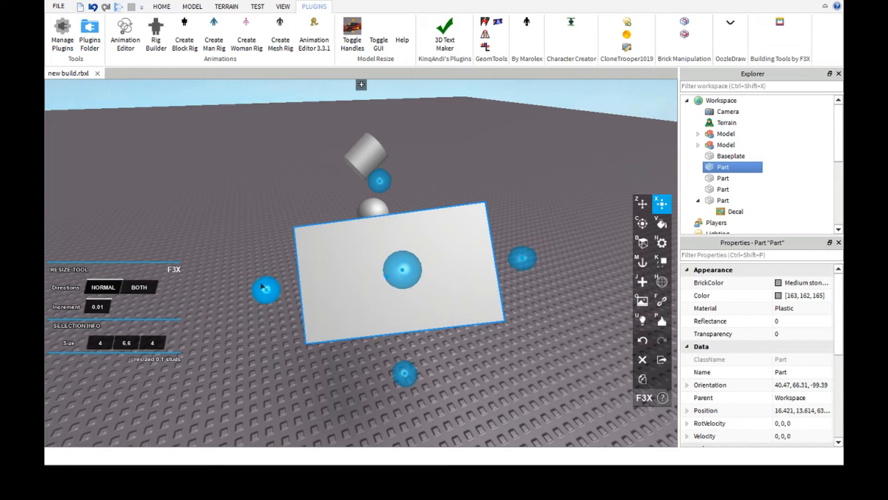
drag(267, 287, 284, 280)
right_drag(266, 294, 266, 296)
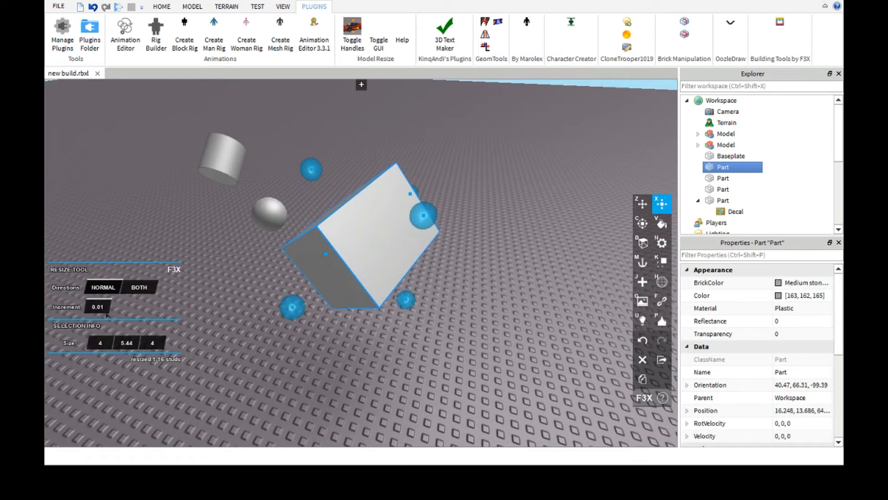
Set the resize increment to 1 and enter a Y size of 5 for the block.
click(95, 306)
text(1)
right_drag(246, 323, 252, 335)
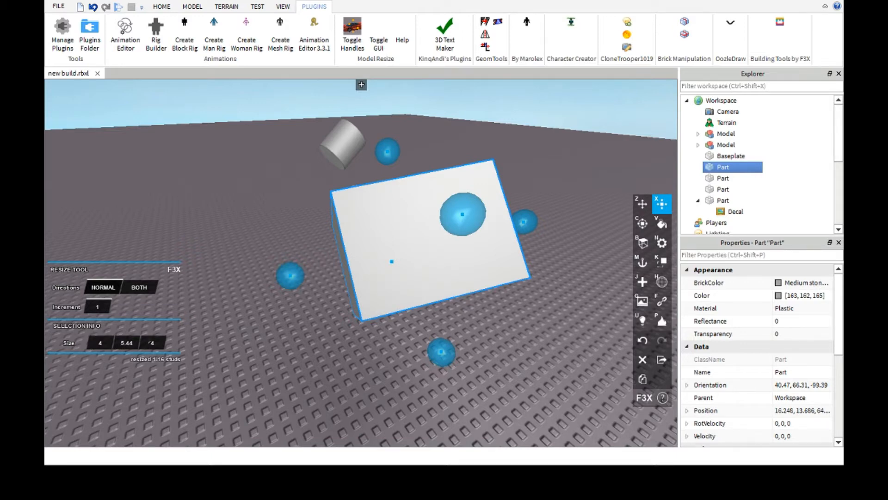
key(a)
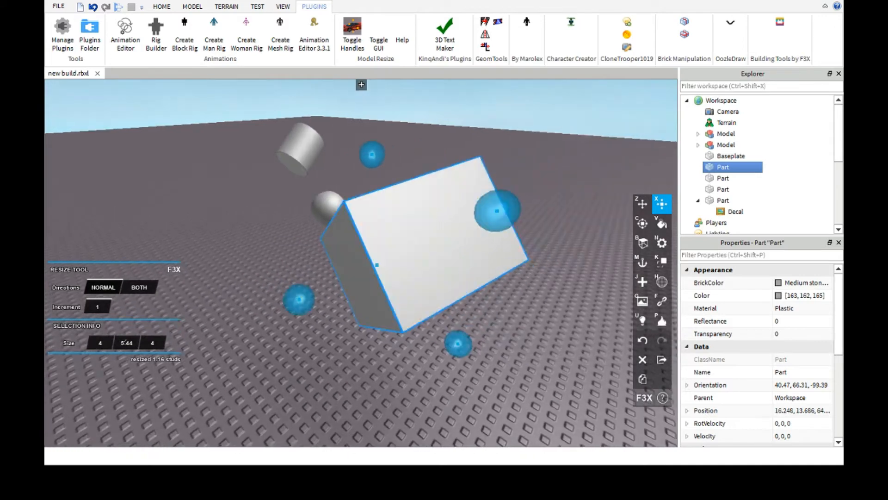
click(121, 342)
key(Return)
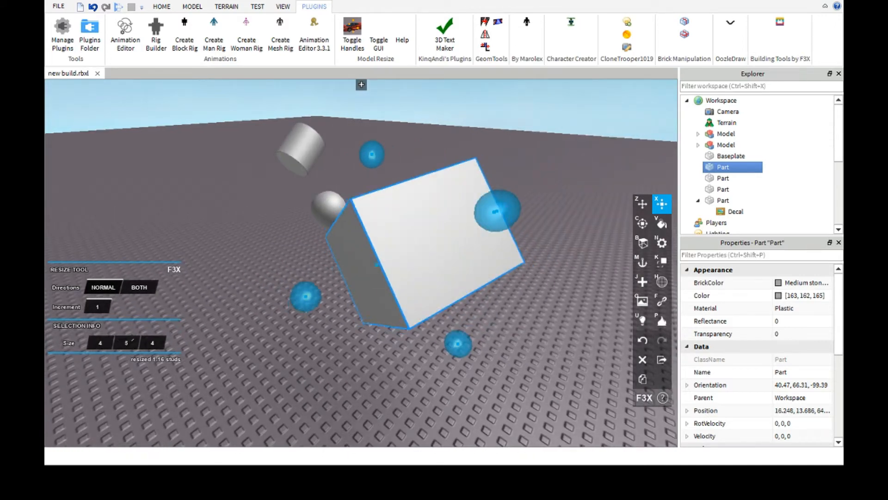
Set the block's Z size to 10 with the Resize tool.
key(s)
right_drag(248, 338, 395, 293)
key(d)
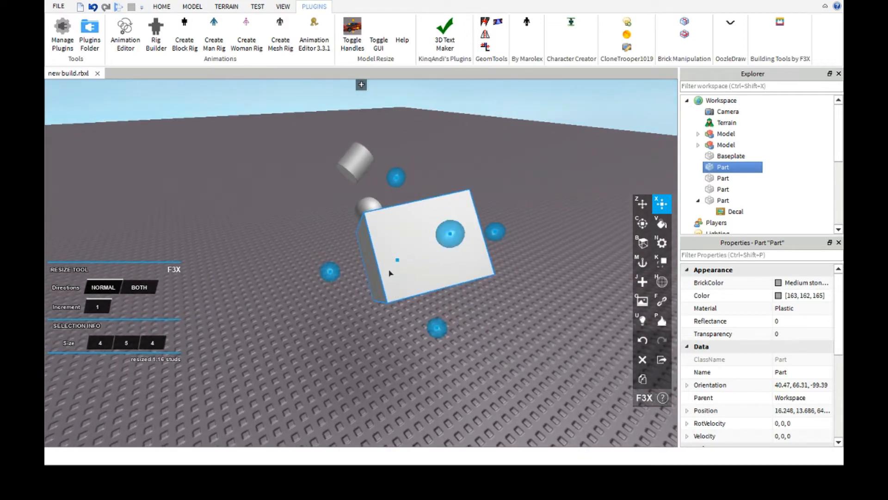
key(d)
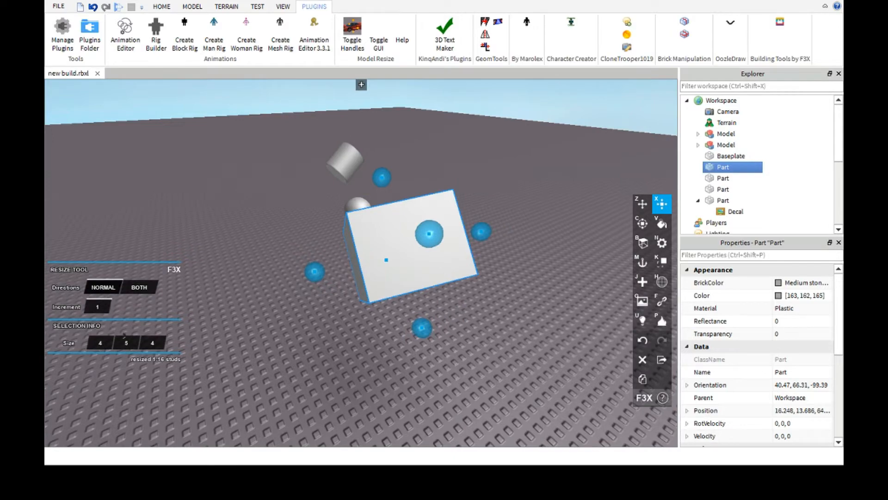
key(a)
right_drag(119, 342, 235, 342)
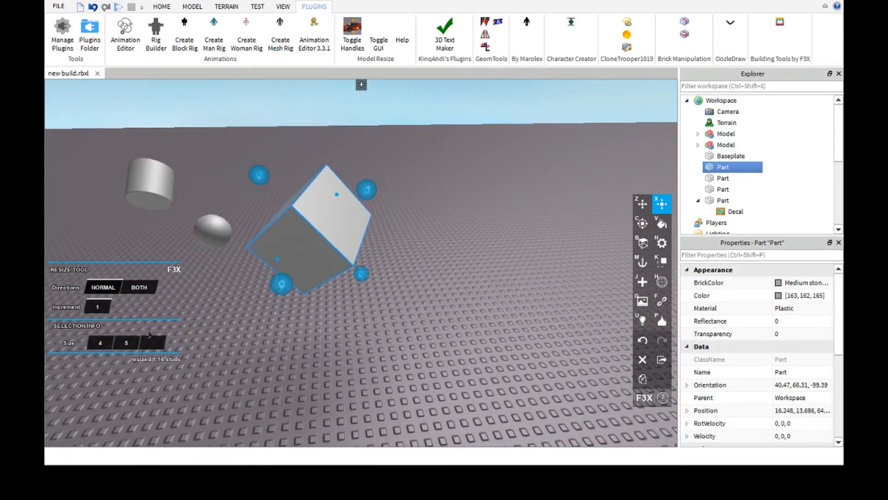
text(10)
key(Return)
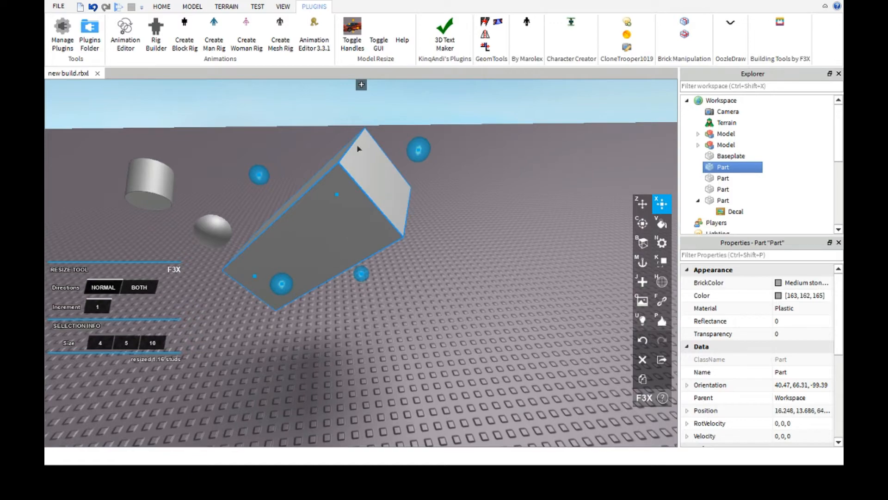
key(a)
right_drag(327, 224, 353, 248)
scroll(354, 250, down, 1)
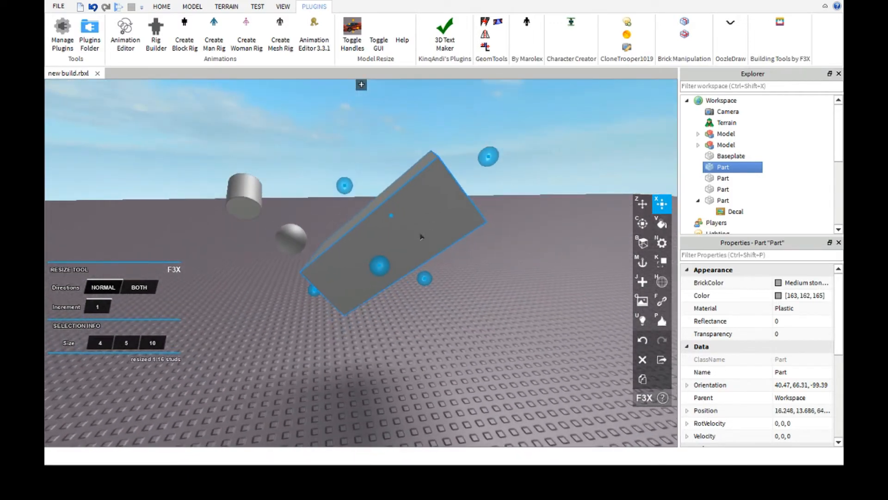
right_drag(403, 339, 404, 337)
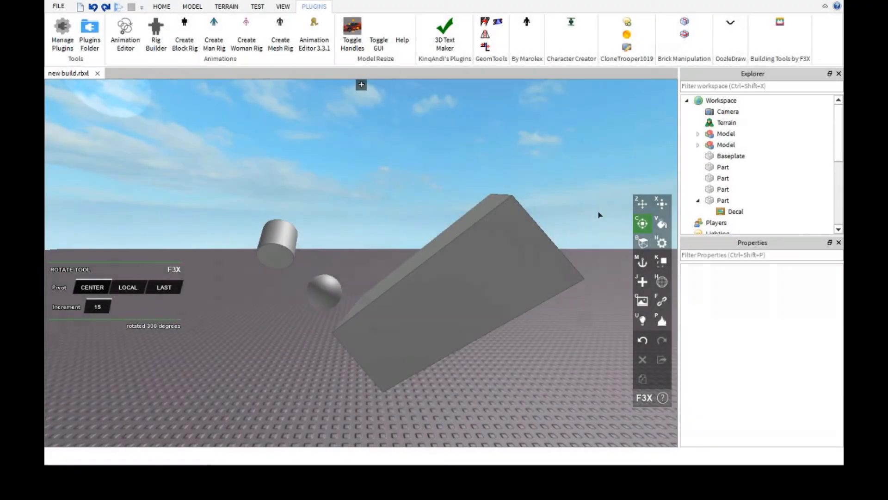
Select the long block with the Rotate tool and rotate it around its Center pivot in 15-degree increments, ending with a 135-degree turn.
mouse_move(638, 210)
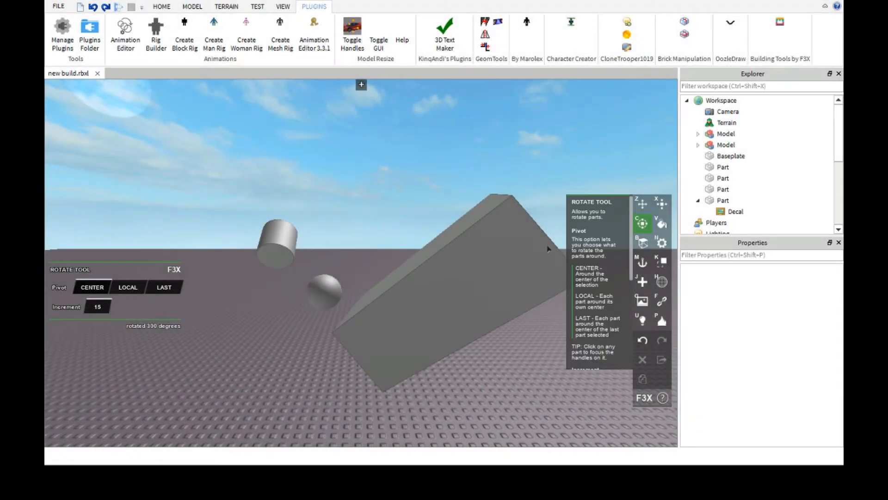
click(445, 266)
scroll(453, 303, down, 3)
scroll(454, 303, up, 2)
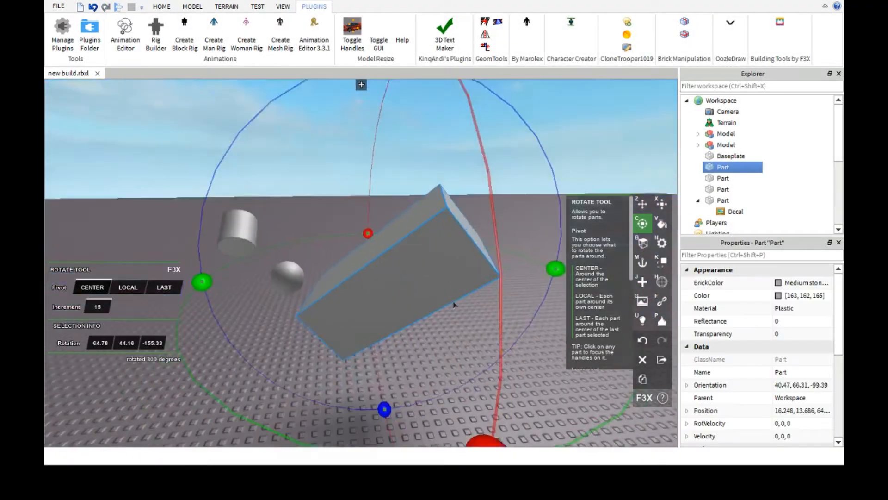
scroll(454, 304, down, 3)
scroll(454, 304, up, 2)
scroll(455, 304, down, 2)
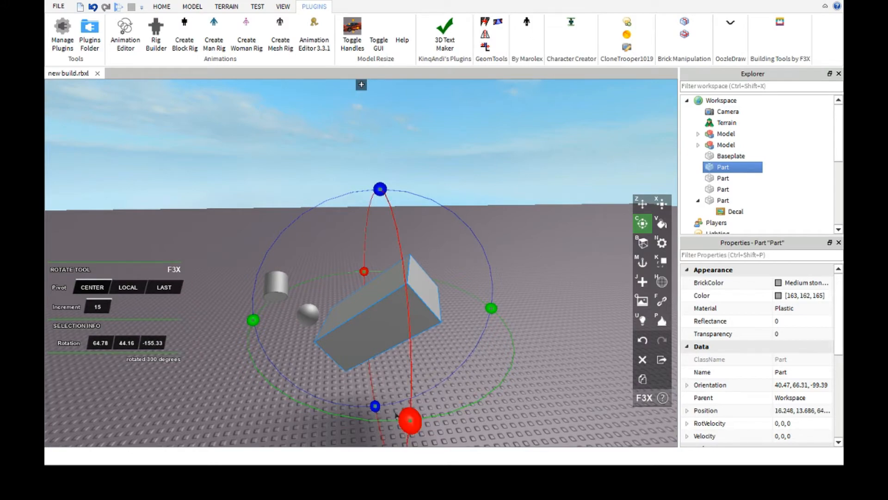
right_drag(464, 339, 461, 268)
drag(462, 264, 280, 276)
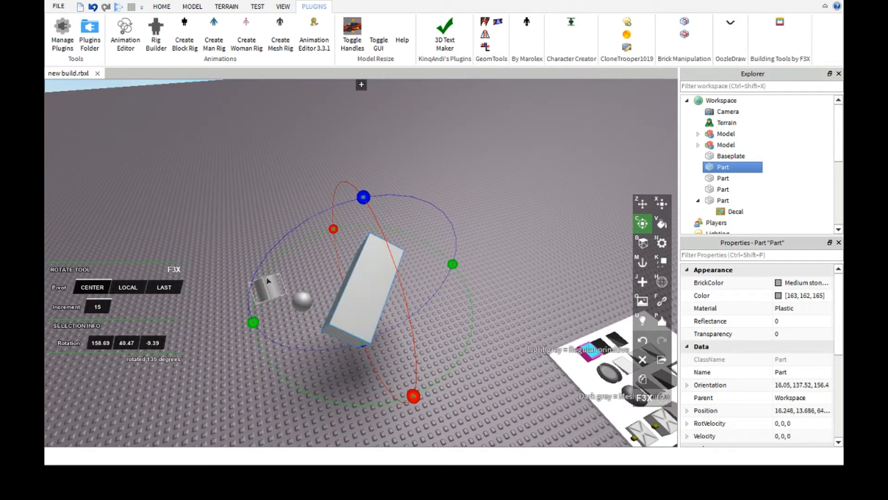
Select the cylinder alone and rotate it around its center in 15-degree increments, finishing with a 60-degree turn.
key(a)
click(308, 280)
key(w)
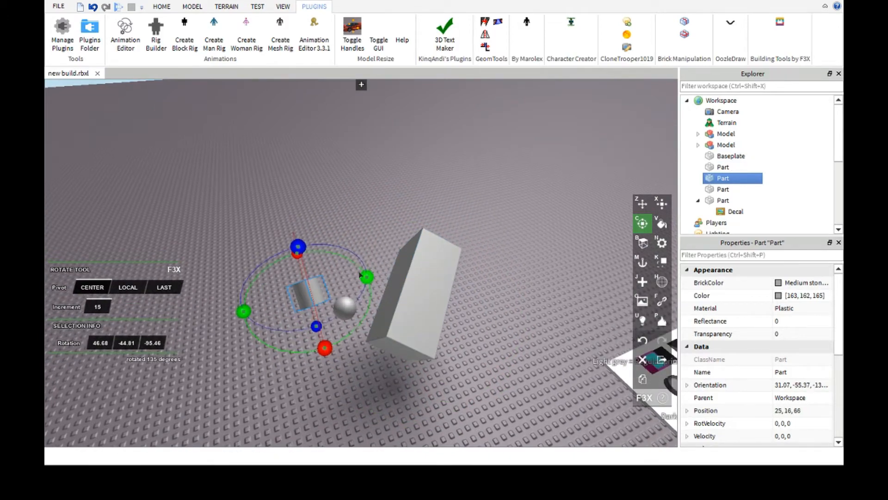
drag(363, 273, 324, 345)
right_drag(290, 237, 311, 248)
drag(311, 251, 133, 313)
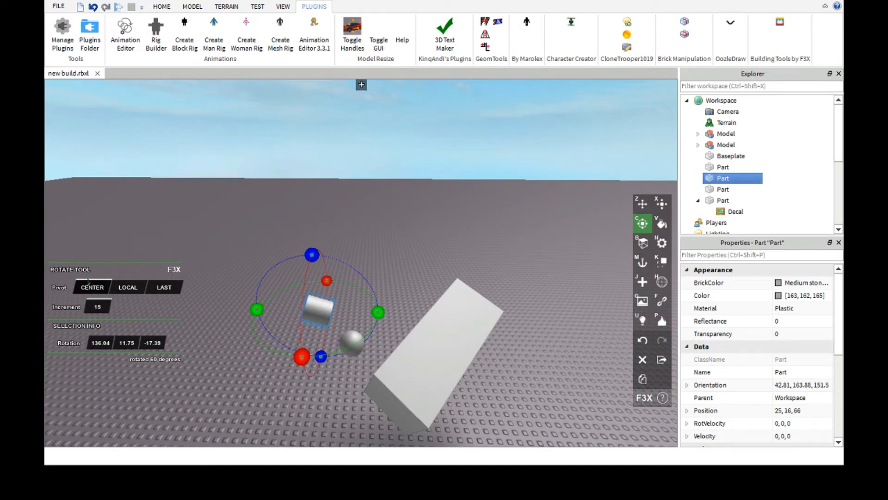
Add the sphere and the long block to the selection and rotate all three parts 210 degrees around their shared center on the vertical axis.
scroll(259, 305, down, 2)
right_drag(330, 344, 330, 354)
scroll(329, 344, up, 3)
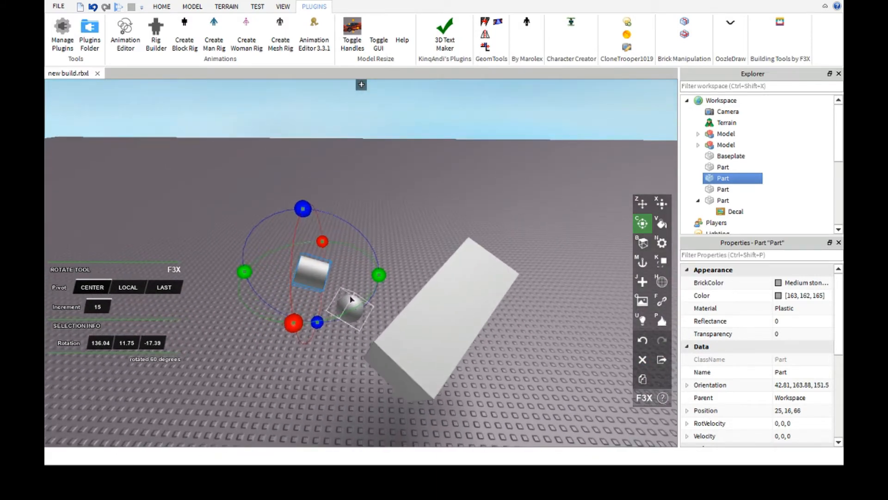
shift+click(352, 300)
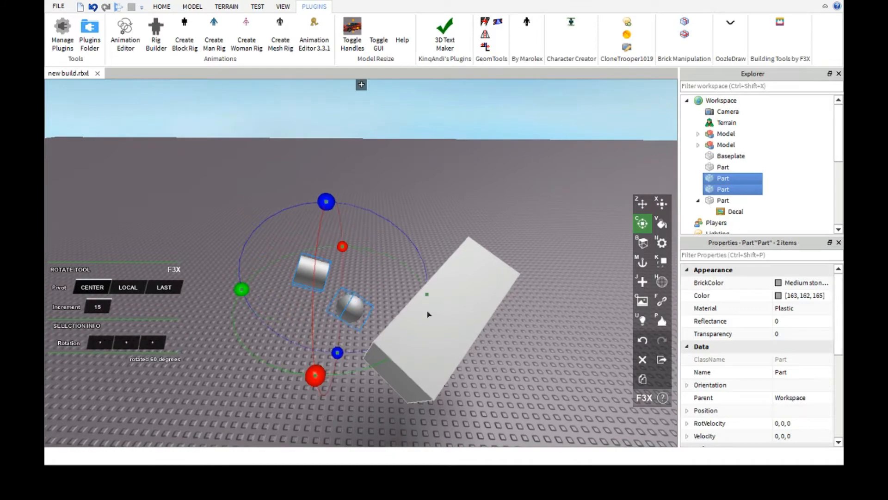
shift+click(430, 314)
right_drag(477, 272, 353, 267)
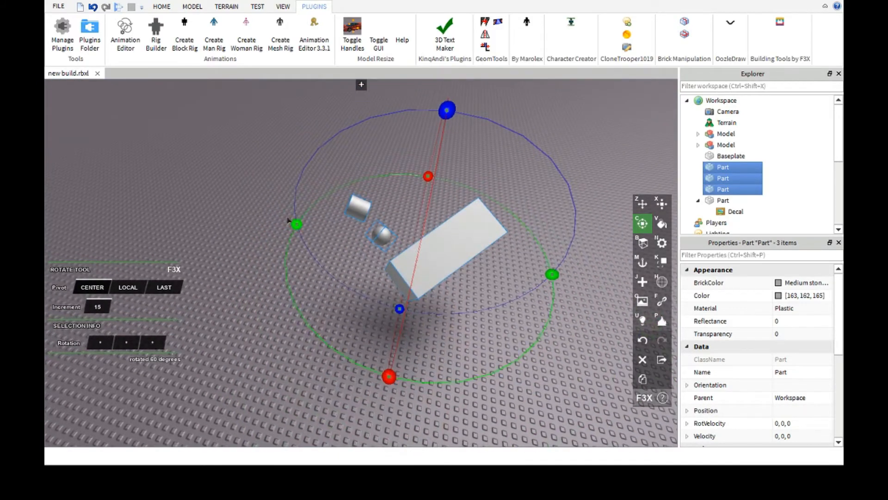
drag(295, 224, 509, 324)
key(d)
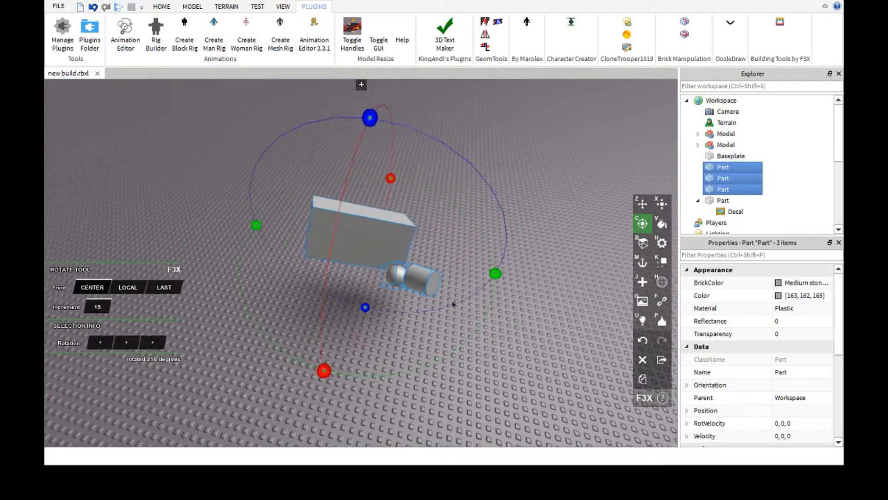
Select only the long block and rotate it 165 degrees around its center on the vertical axis.
scroll(453, 304, up, 1)
click(412, 338)
click(350, 215)
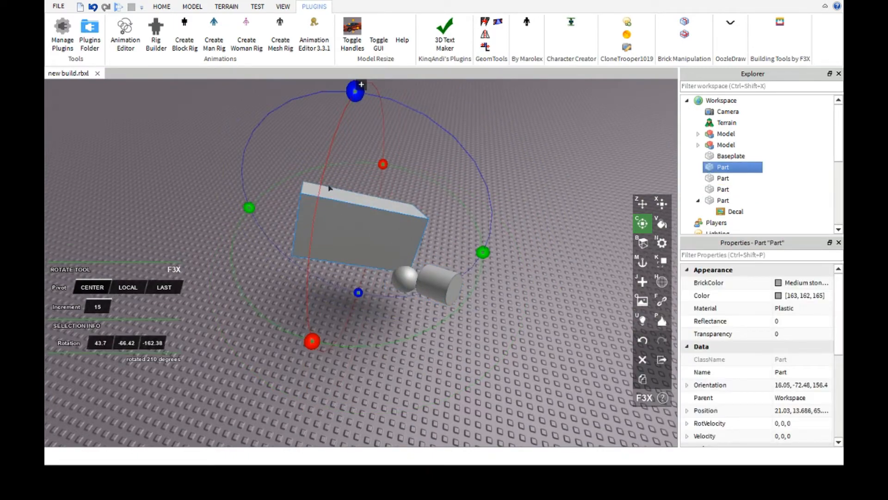
drag(249, 207, 427, 225)
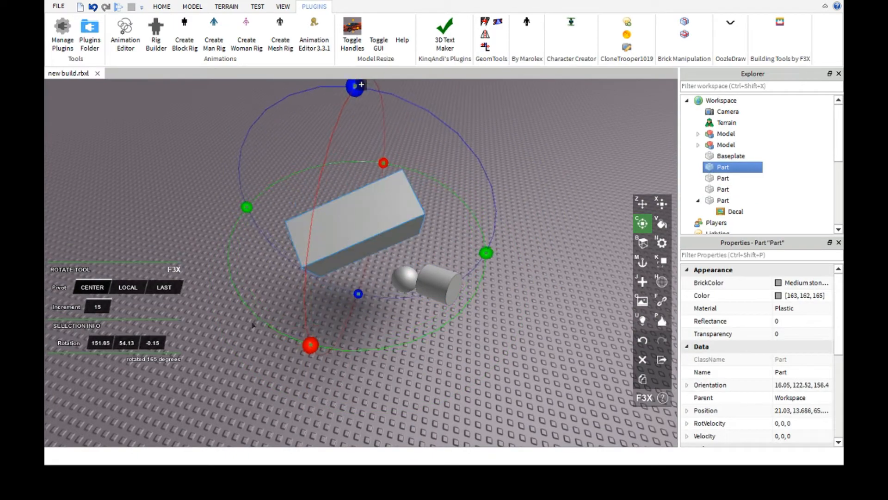
Switch the rotation pivot to Local and rotate the long block 135 degrees with its red handle.
scroll(247, 207, up, 3)
right_drag(247, 208, 250, 343)
scroll(85, 247, down, 2)
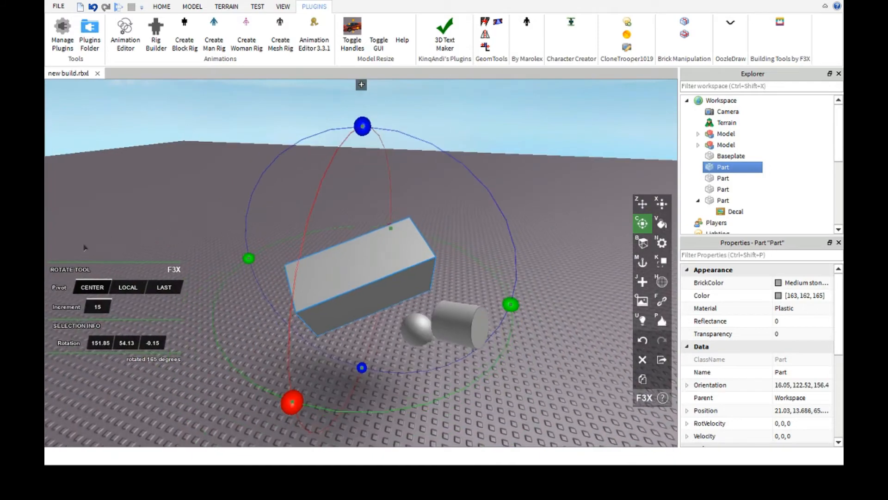
click(127, 281)
right_drag(396, 301, 396, 299)
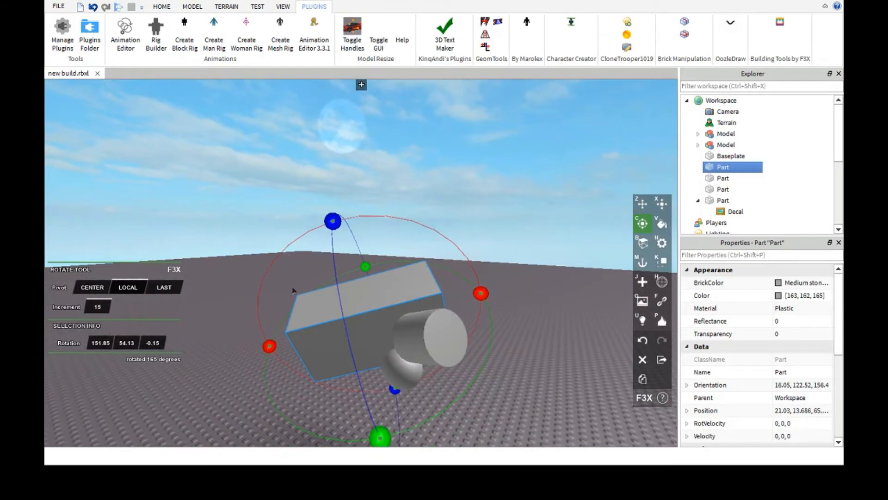
scroll(442, 298, down, 1)
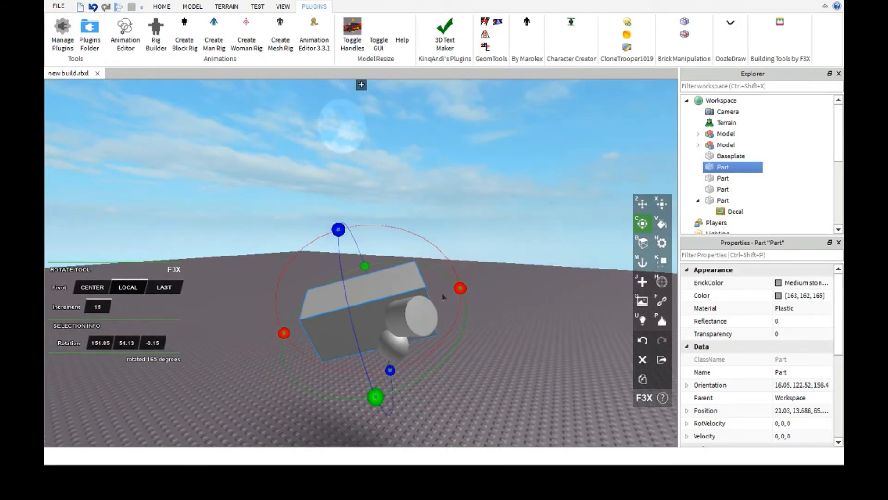
drag(456, 283, 396, 326)
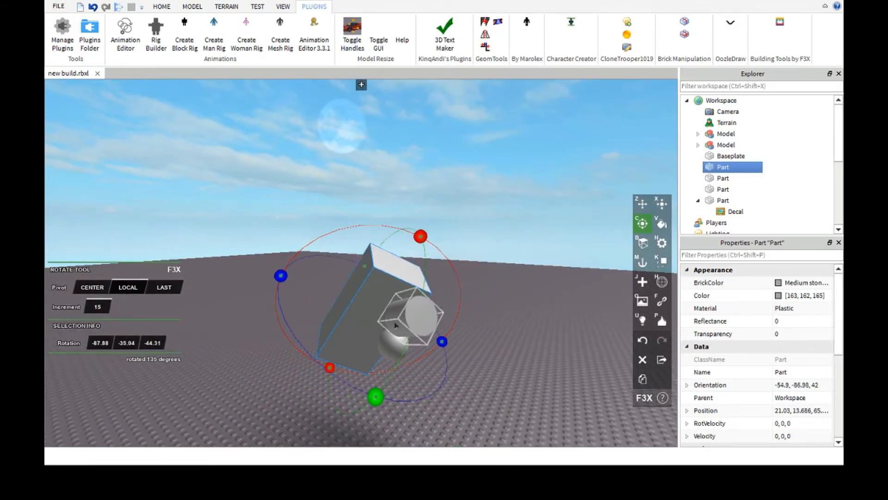
Select the cylinder and rotate it on its own tilted axes using the Local pivot.
click(396, 310)
right_drag(396, 310, 481, 273)
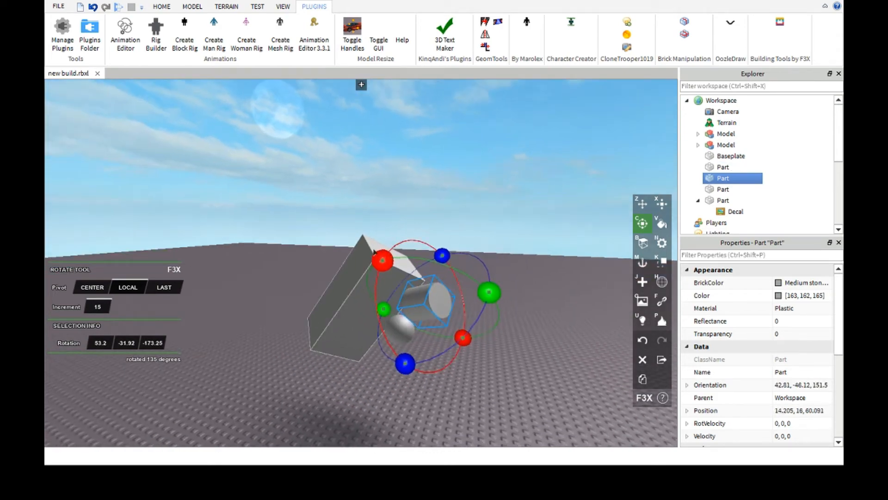
drag(489, 293, 401, 294)
right_drag(400, 293, 359, 241)
scroll(403, 301, up, 2)
scroll(402, 301, down, 2)
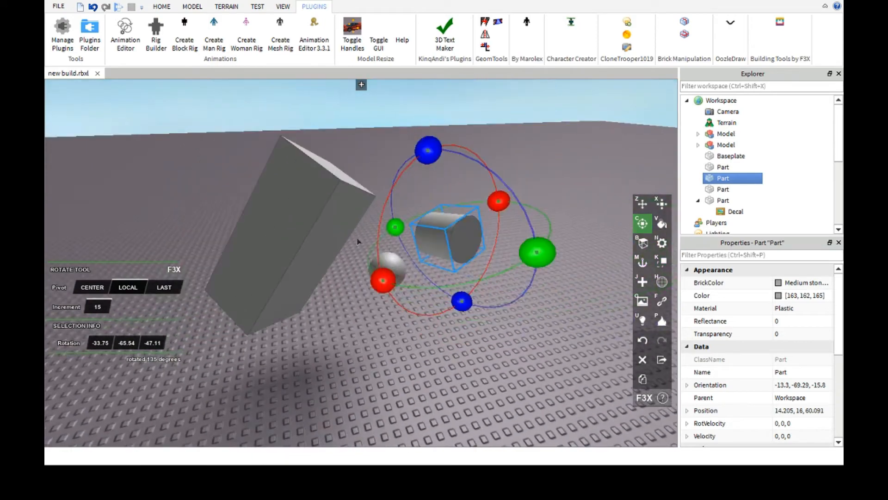
Select the sphere, block and cylinder together and rotate each 45 degrees around its own center with the Local pivot.
click(378, 255)
scroll(375, 292, down, 3)
right_drag(375, 292, 309, 257)
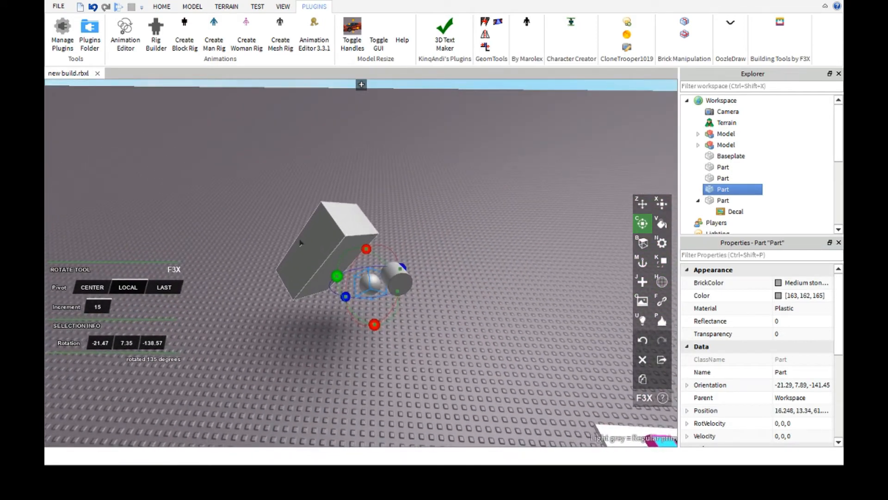
shift+click(301, 242)
shift+click(399, 279)
scroll(365, 289, up, 4)
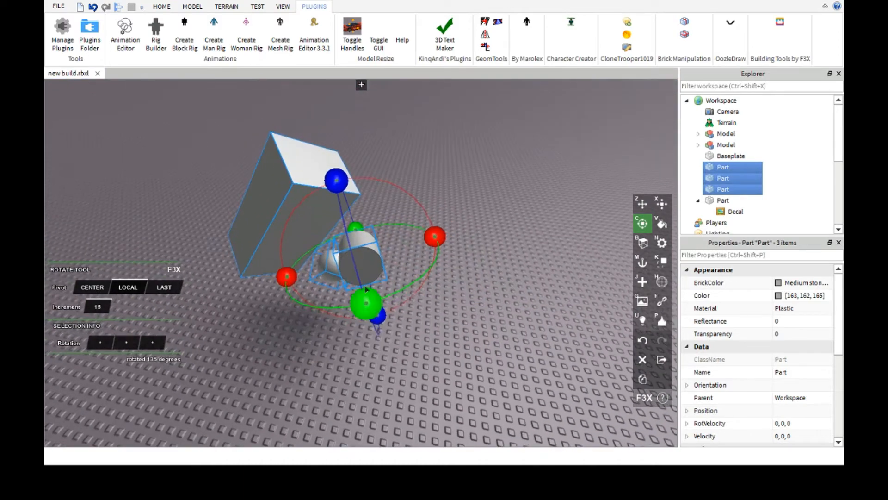
drag(365, 291, 287, 367)
scroll(287, 367, down, 3)
right_drag(287, 367, 342, 356)
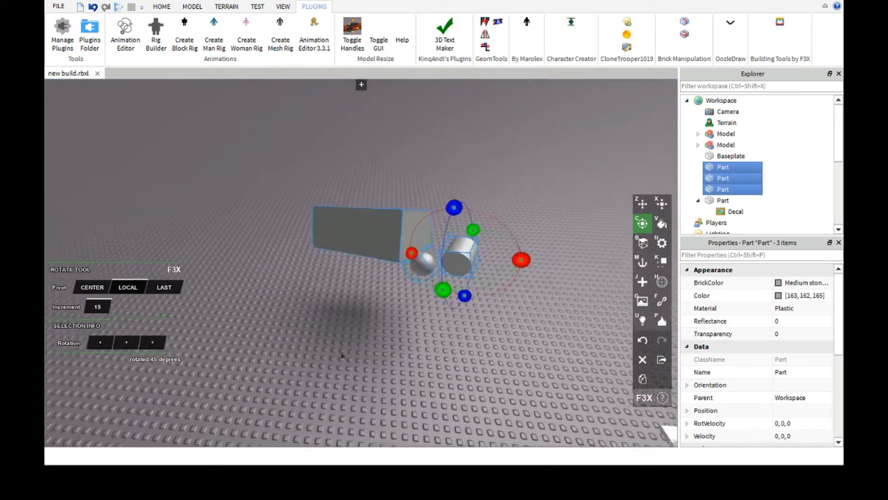
key(w)
key(d)
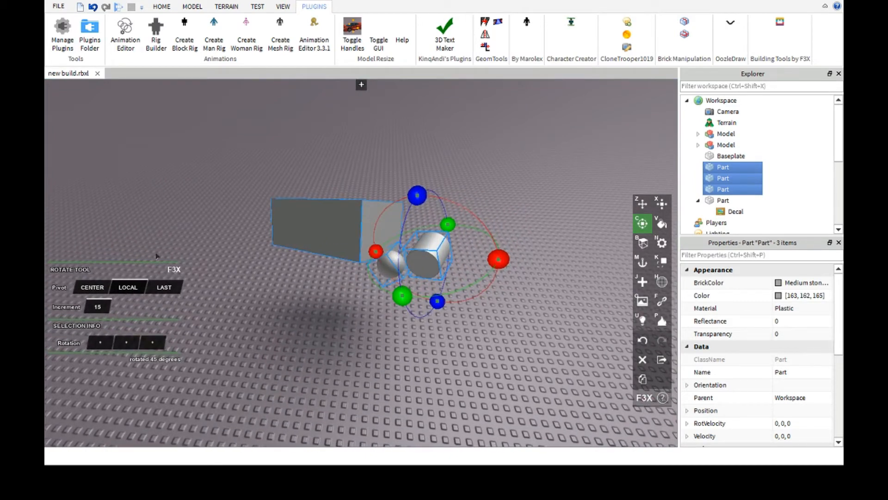
Set the rotation pivot to Last and focus the rotation handles on the long block, keeping all three parts selected.
click(159, 284)
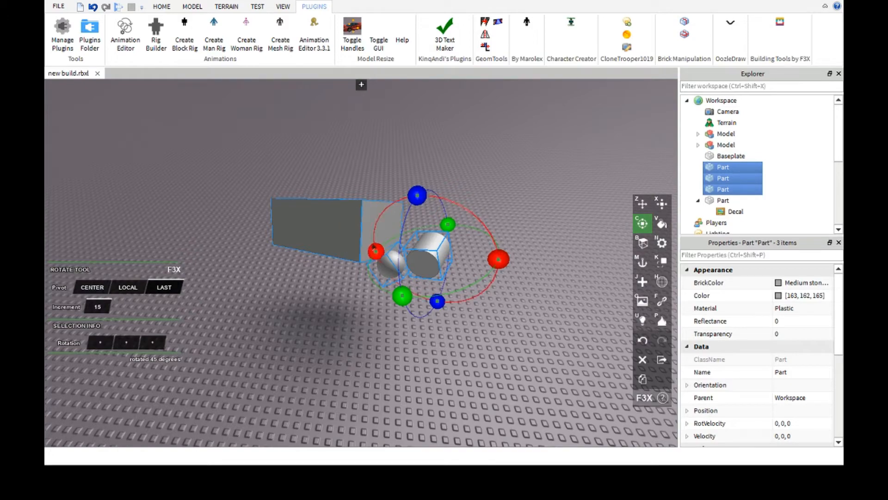
right_drag(476, 282, 461, 302)
scroll(462, 301, up, 3)
scroll(462, 301, down, 3)
scroll(462, 301, up, 1)
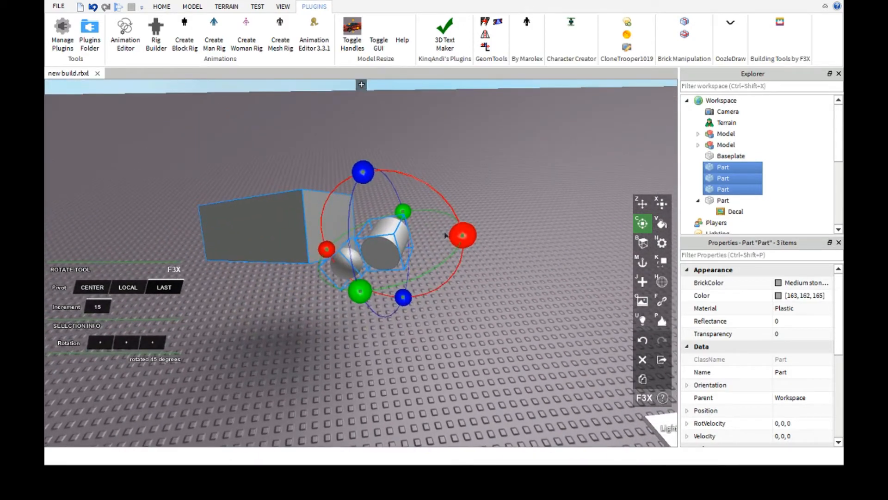
click(269, 216)
scroll(317, 210, down, 2)
scroll(326, 212, up, 3)
right_drag(327, 213, 307, 196)
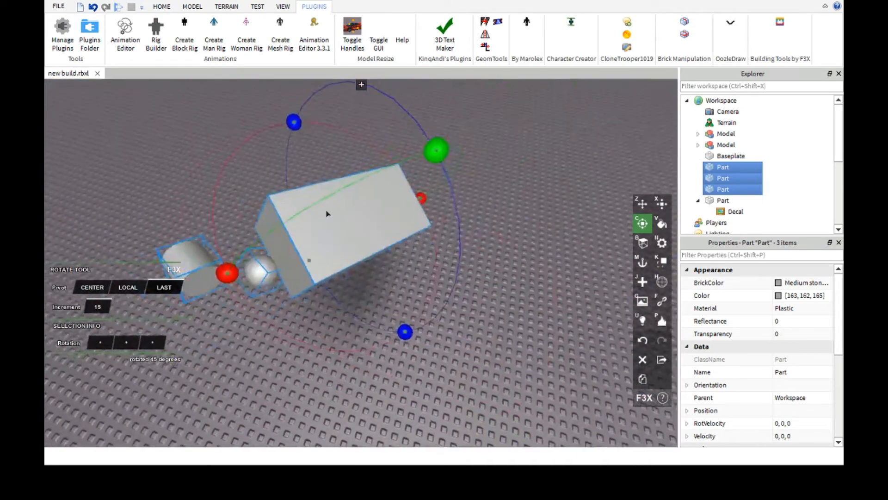
Rotate the three selected parts around the long block's center by 30 degrees, and by 45 degrees with a second handle.
scroll(327, 212, down, 2)
scroll(307, 196, up, 2)
scroll(306, 196, down, 2)
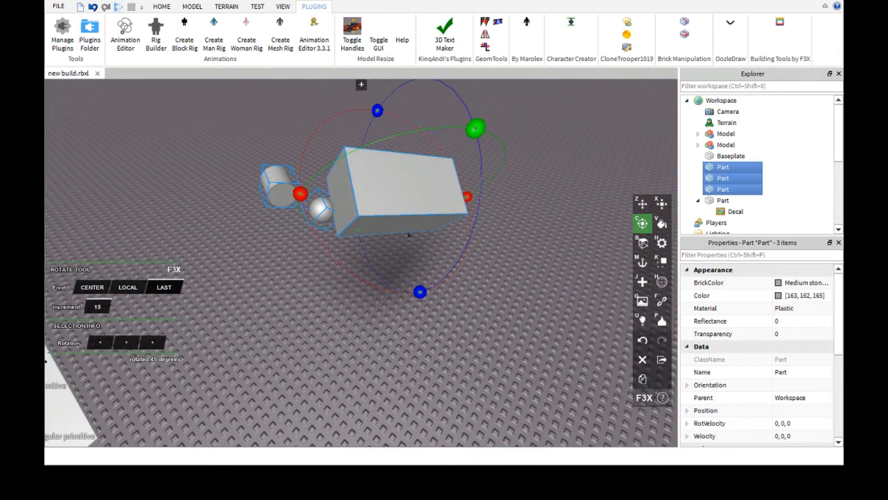
right_drag(408, 236, 292, 163)
scroll(292, 164, down, 1)
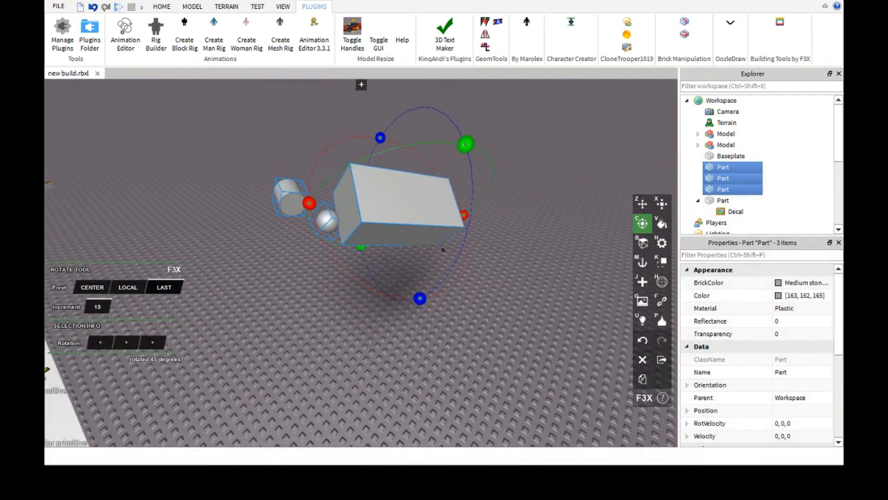
drag(454, 209, 444, 299)
right_drag(445, 298, 447, 286)
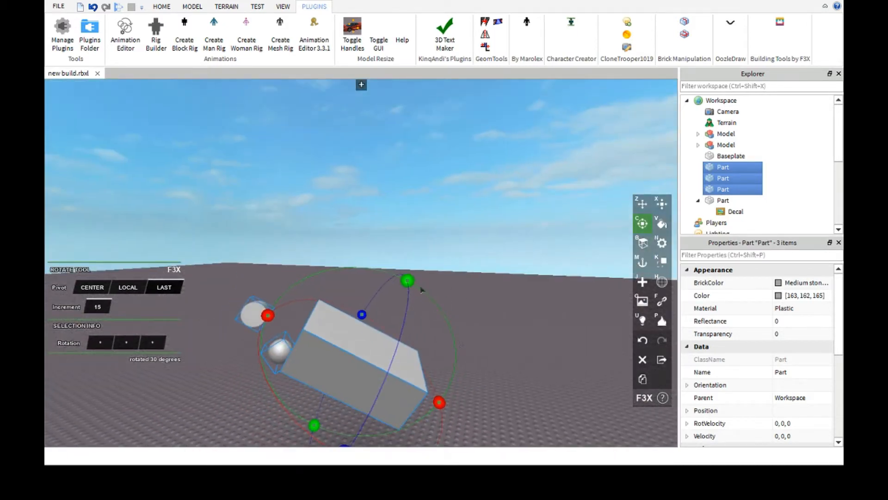
drag(407, 280, 365, 402)
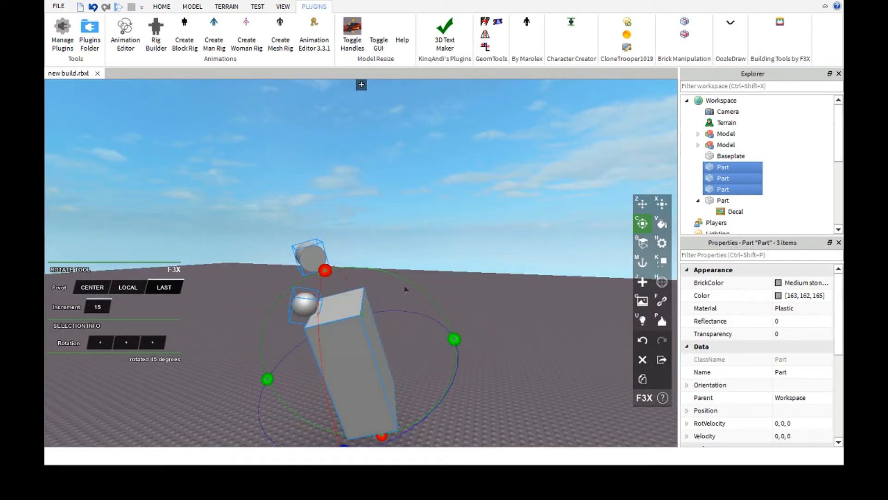
Select only the long block, set the rotation increment to 7.5, and rotate it by 105 and 337.5 degrees.
right_drag(405, 286, 368, 294)
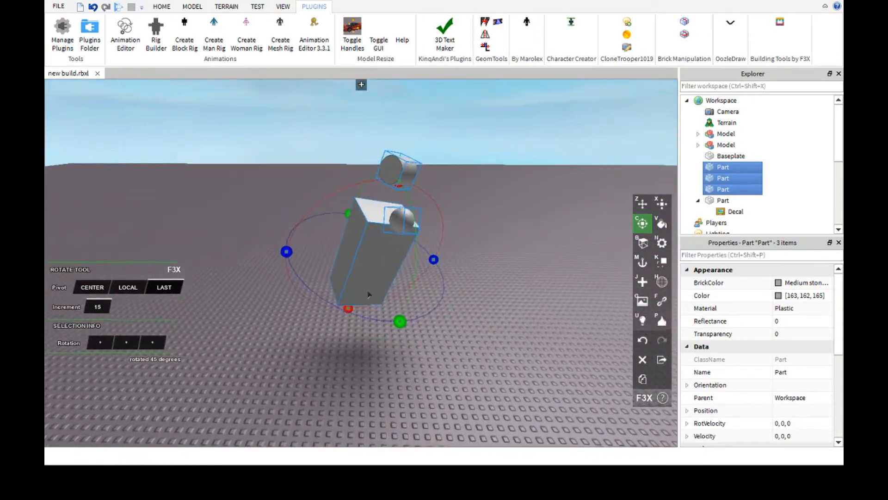
scroll(368, 294, up, 2)
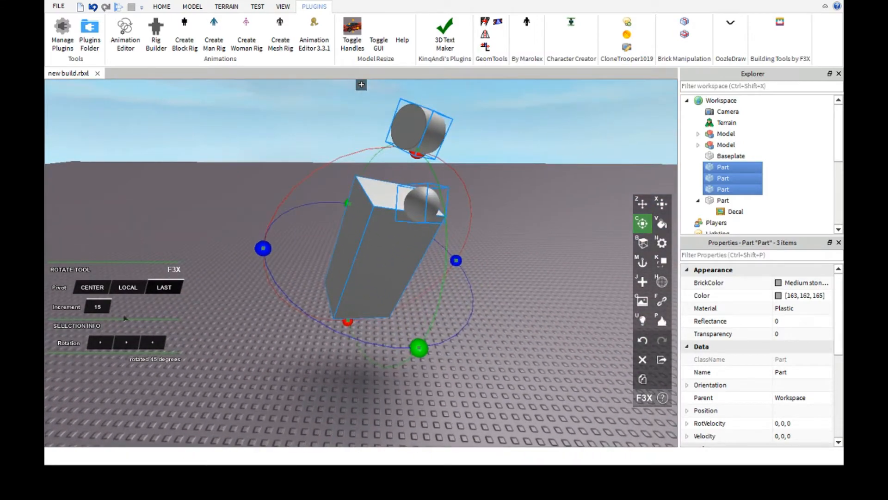
click(250, 319)
click(356, 237)
right_drag(357, 238, 369, 214)
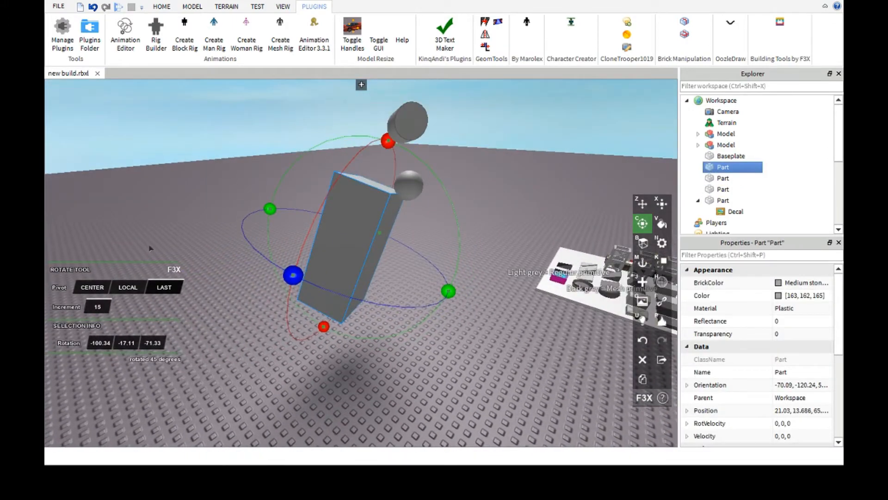
drag(270, 208, 335, 286)
scroll(315, 294, up, 1)
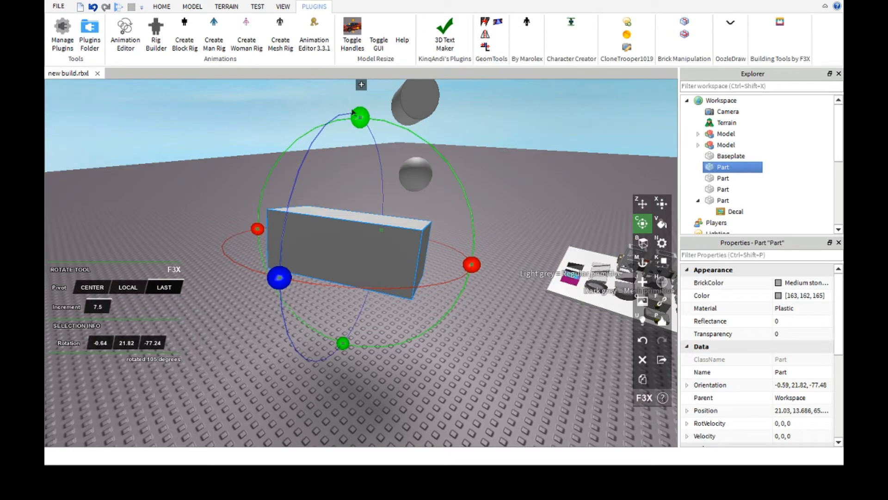
drag(352, 109, 309, 128)
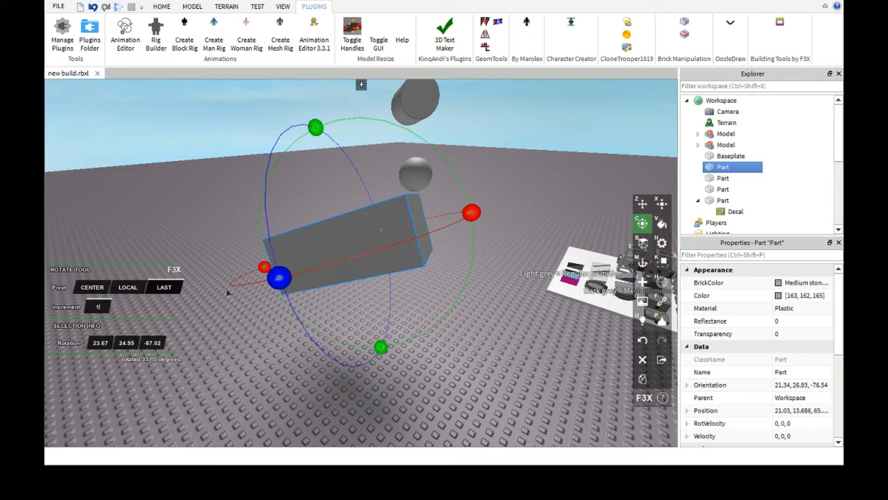
Set the rotation increment to 1 and rotate the block by 96 degrees.
drag(316, 128, 263, 270)
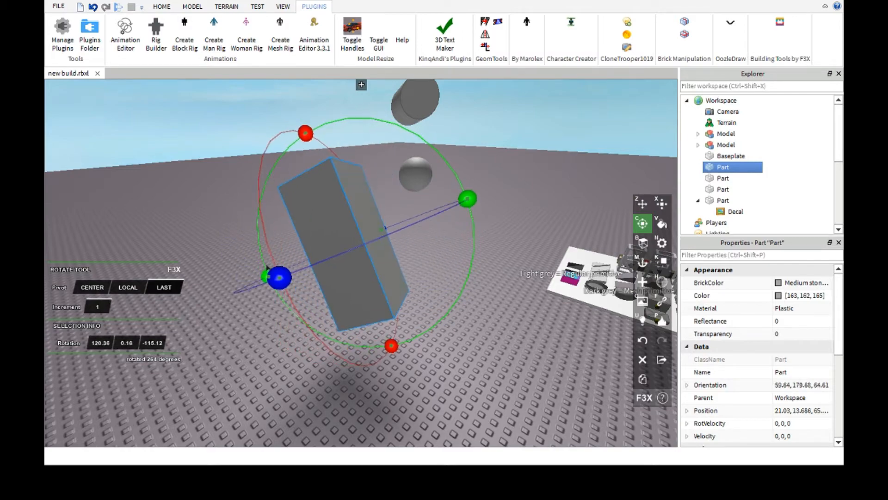
scroll(434, 337, down, 2)
right_drag(434, 338, 412, 329)
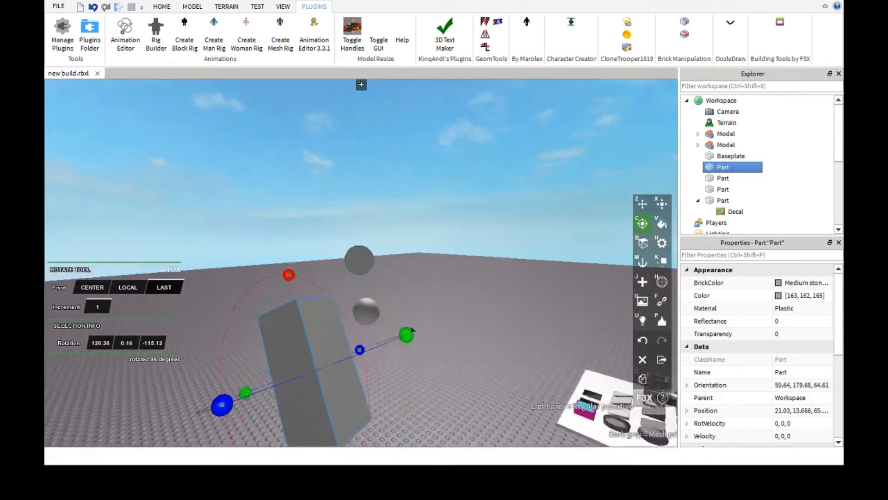
scroll(413, 329, down, 1)
scroll(403, 218, up, 3)
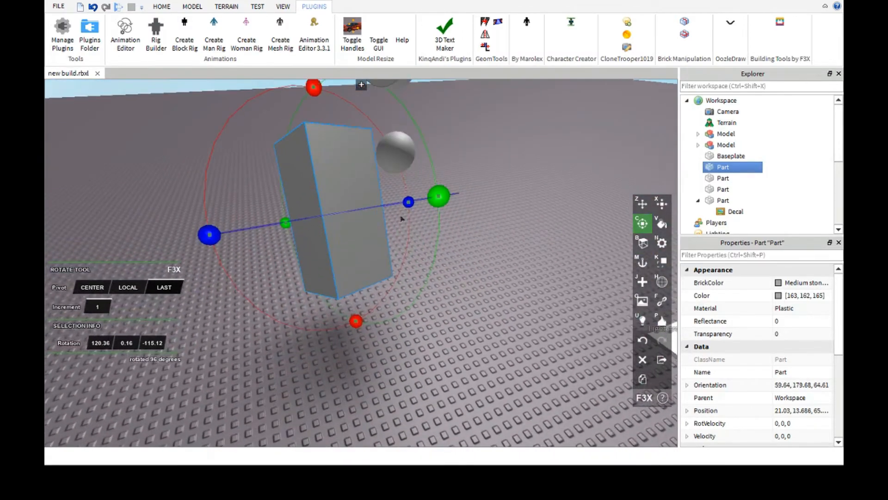
scroll(417, 285, down, 3)
scroll(415, 289, up, 3)
right_drag(416, 286, 415, 293)
scroll(415, 288, down, 2)
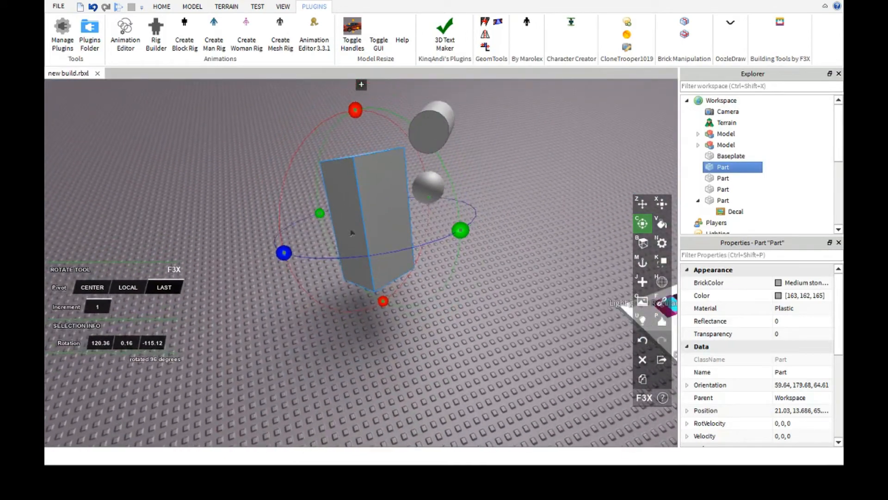
Set the rotation increment to 15.
scroll(380, 247, up, 2)
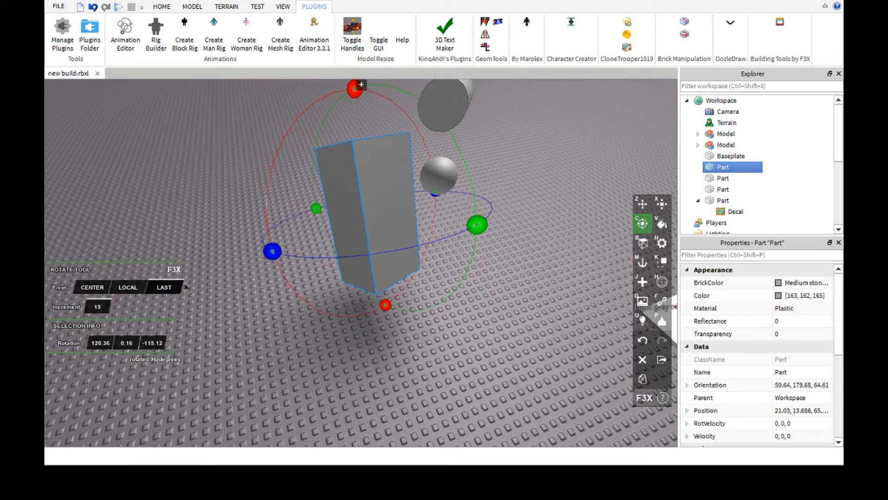
right_drag(105, 285, 59, 344)
scroll(59, 345, up, 3)
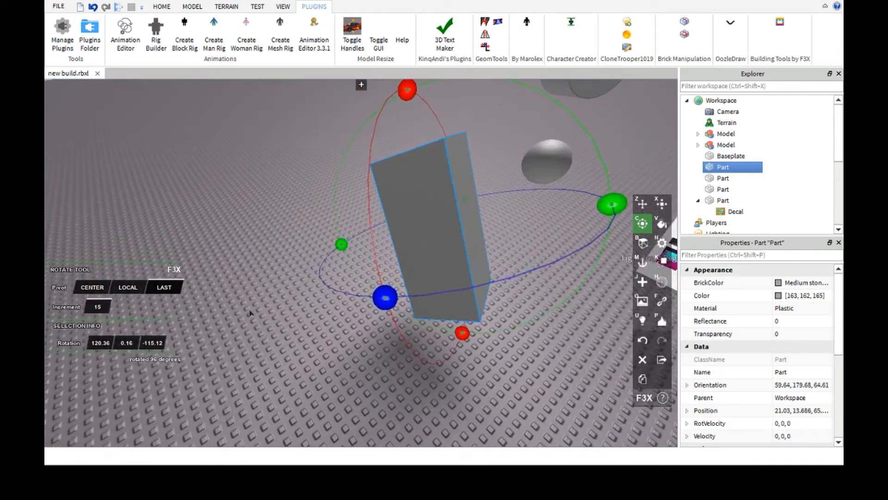
scroll(60, 345, down, 2)
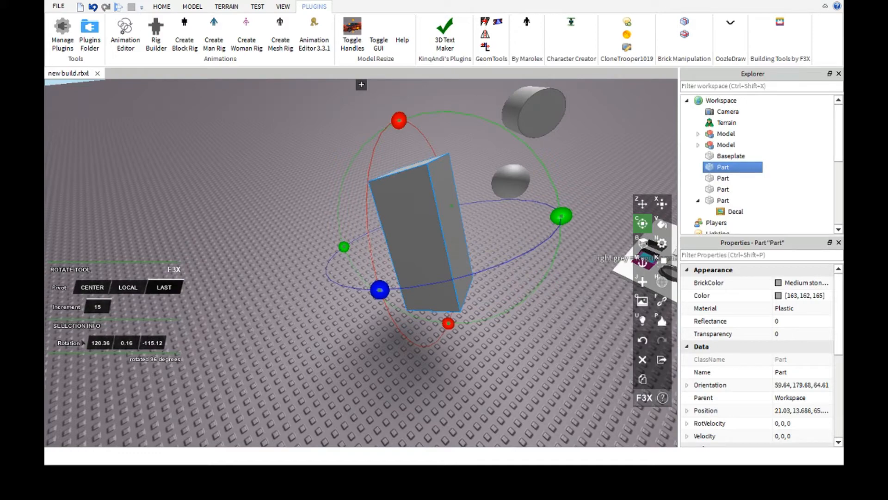
right_drag(233, 325, 68, 333)
scroll(261, 353, up, 2)
mouse_move(261, 353)
right_down()
mouse_move(268, 379)
mouse_move(273, 358)
right_up()
scroll(272, 358, down, 2)
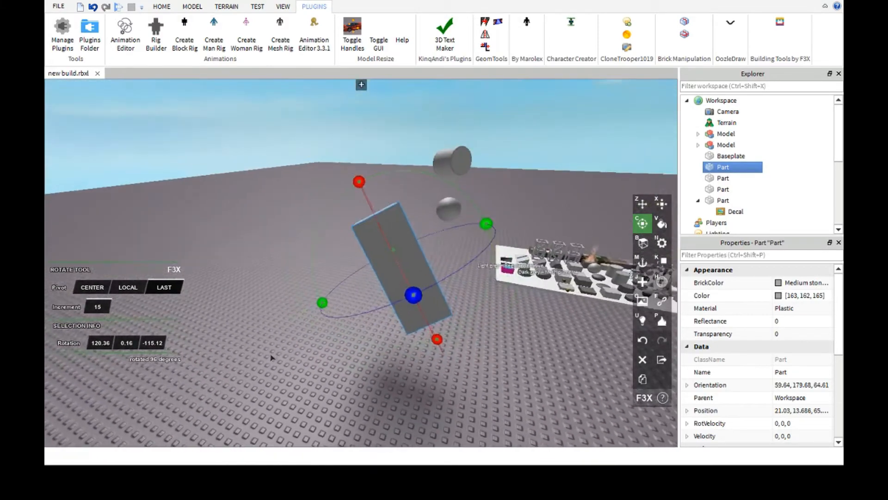
key(d)
scroll(95, 361, up, 1)
Reset the block's exact rotation to 0 on all three axes.
click(90, 338)
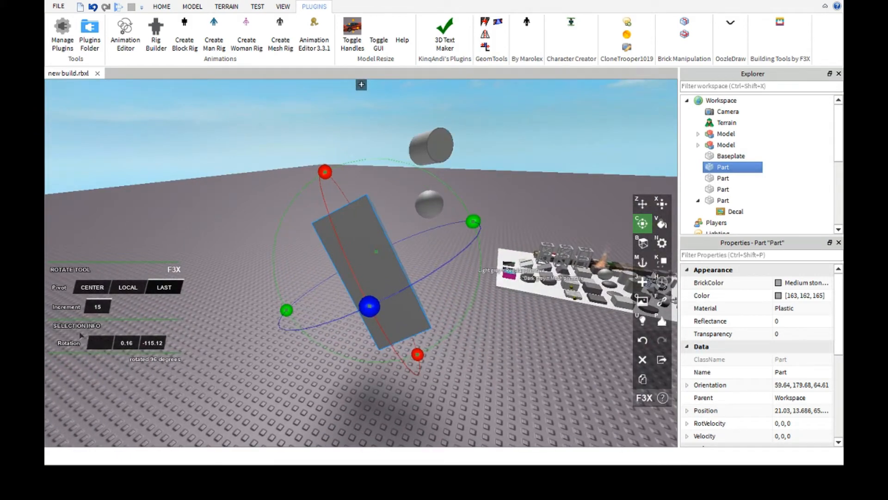
text(0)
key(Return)
click(121, 342)
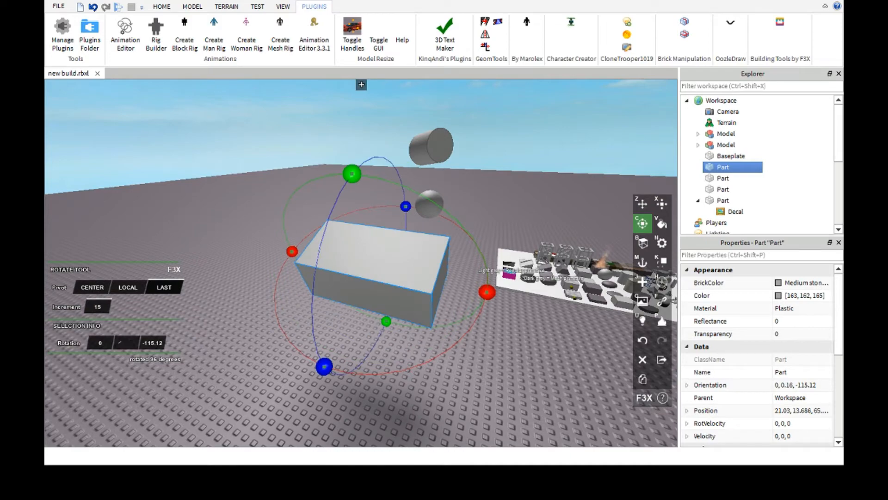
text(0)
key(Return)
click(144, 332)
text(0)
key(Return)
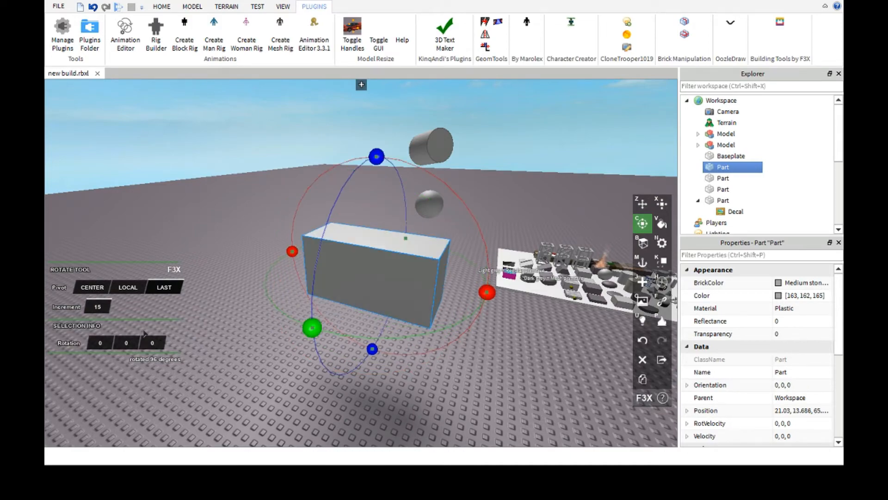
Set the block's X rotation value to 15 degrees.
right_drag(381, 274, 381, 274)
scroll(324, 238, down, 3)
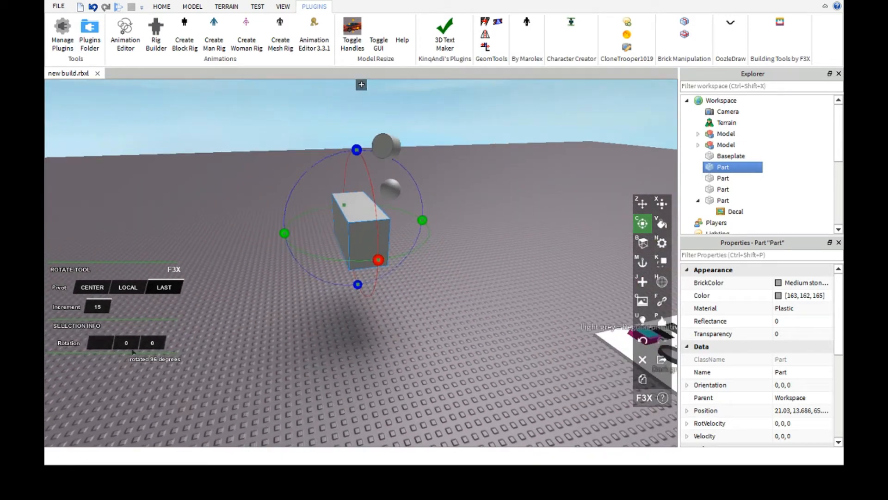
text(15)
key(Return)
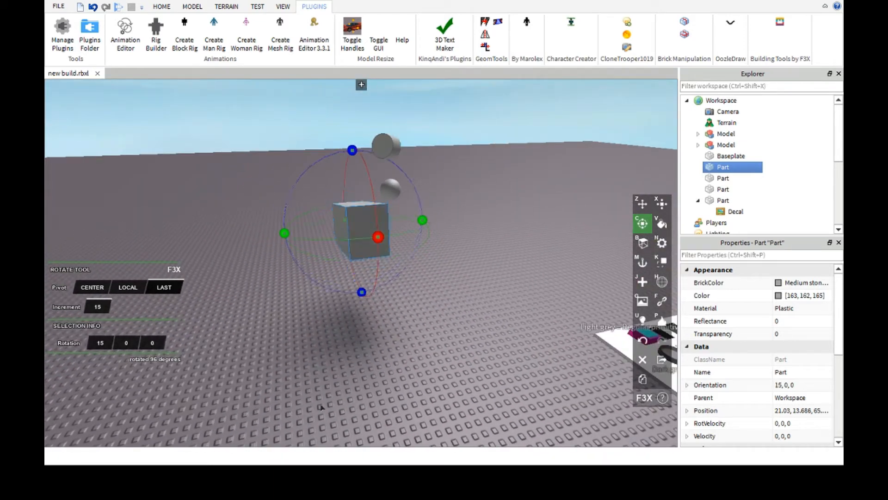
Rotate the block back level about its X axis using the rotation handle, and deselect it.
right_drag(357, 371, 356, 371)
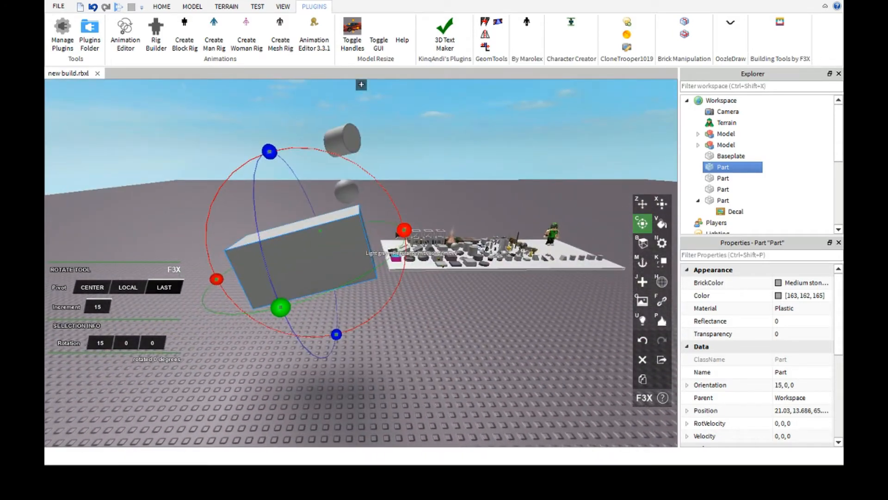
drag(402, 230, 403, 245)
right_drag(427, 326, 422, 313)
click(416, 313)
Paint the block, the sphere and the cylinder Really red with the Paint tool.
scroll(422, 313, up, 1)
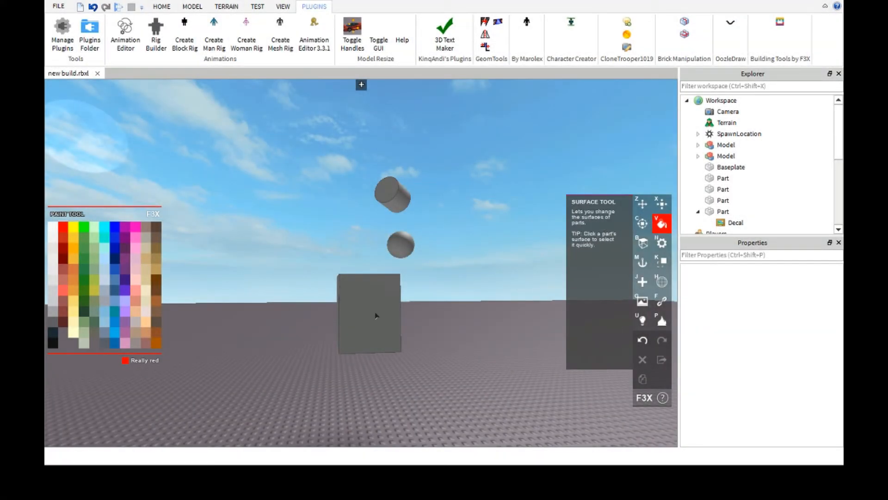
click(379, 294)
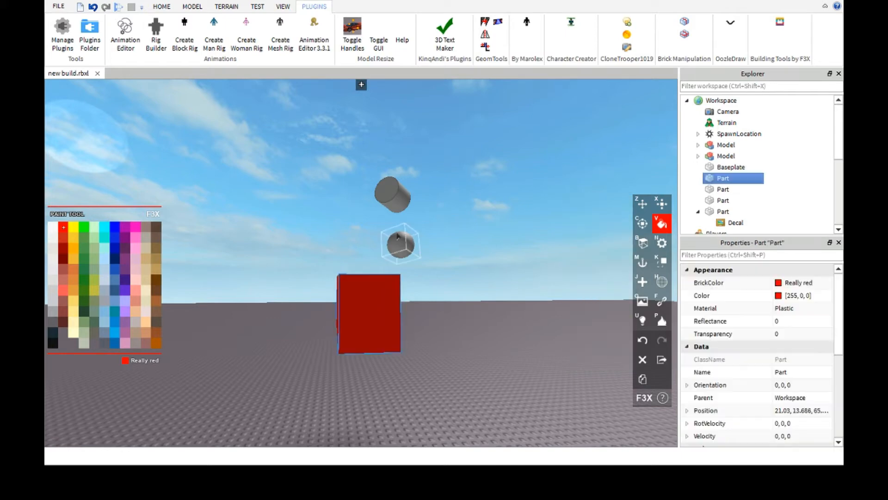
click(400, 244)
click(392, 194)
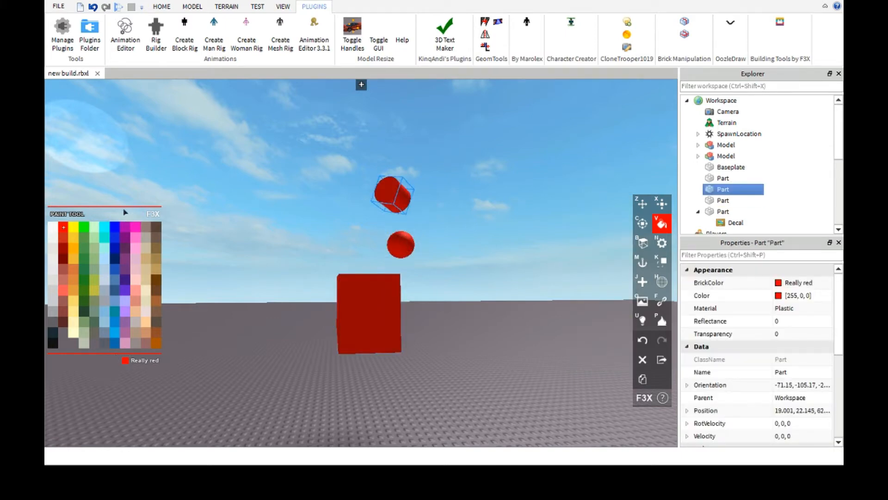
Recolor the cylinder and the sphere Hot pink, and change the sphere to Lime green.
click(135, 226)
click(400, 244)
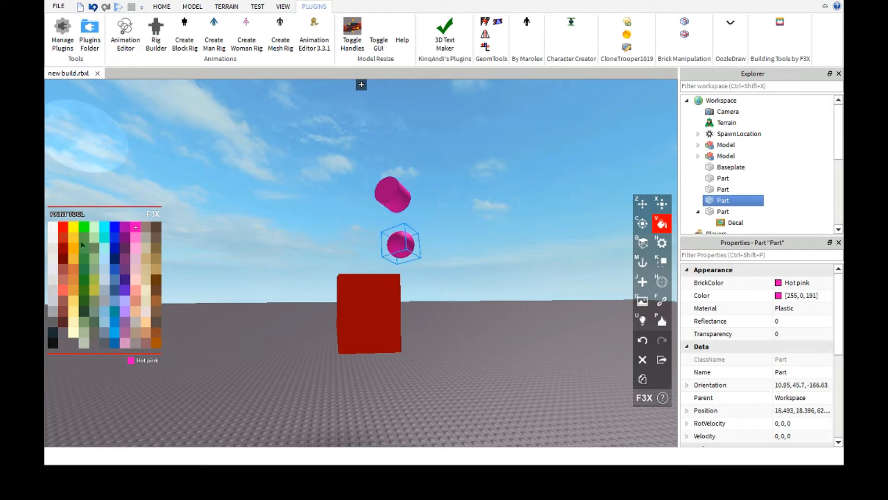
click(84, 227)
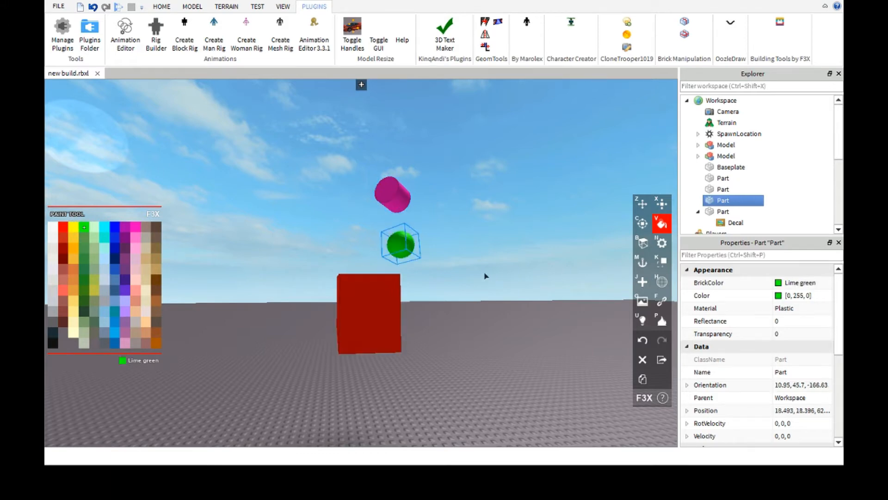
scroll(485, 273, up, 3)
right_drag(485, 273, 485, 274)
scroll(485, 272, down, 2)
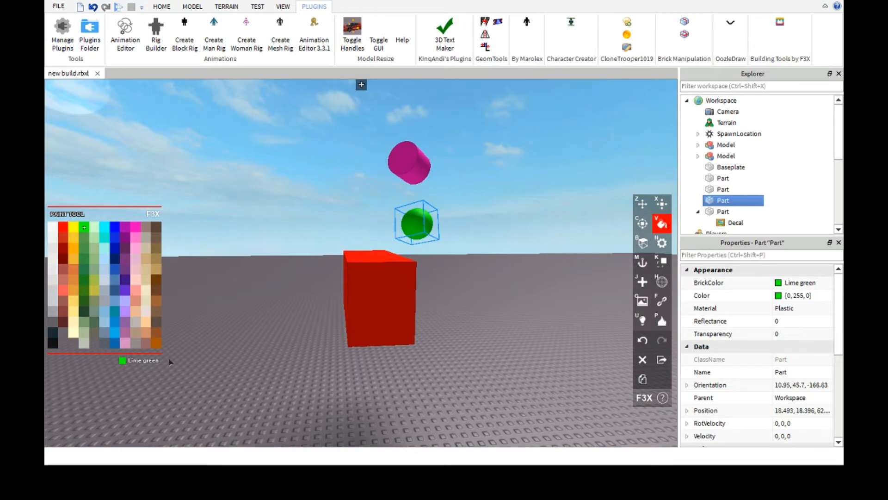
right_drag(315, 336, 315, 336)
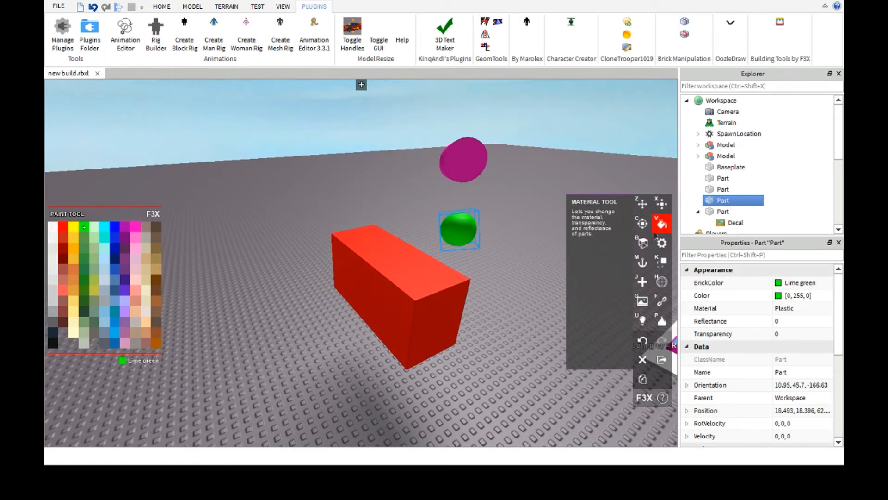
Give the red block the Corroded Metal material with the Material tool.
click(660, 241)
click(355, 286)
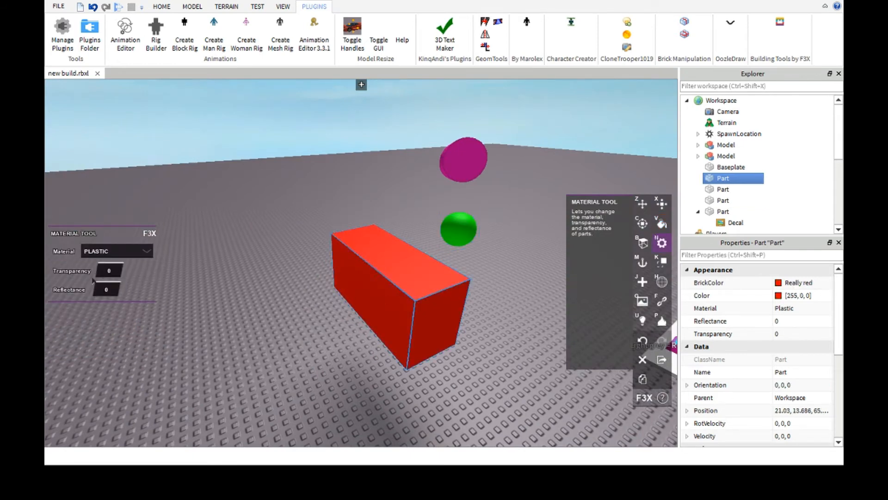
click(111, 245)
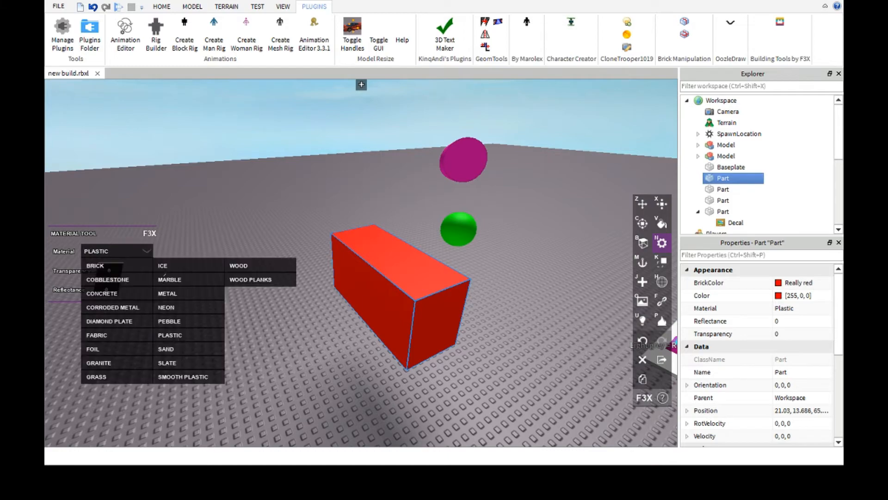
right_drag(215, 222, 216, 280)
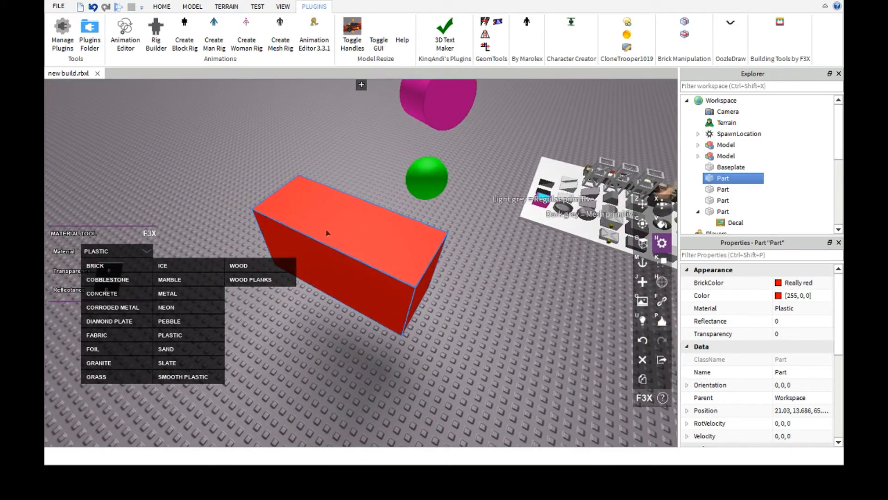
click(112, 307)
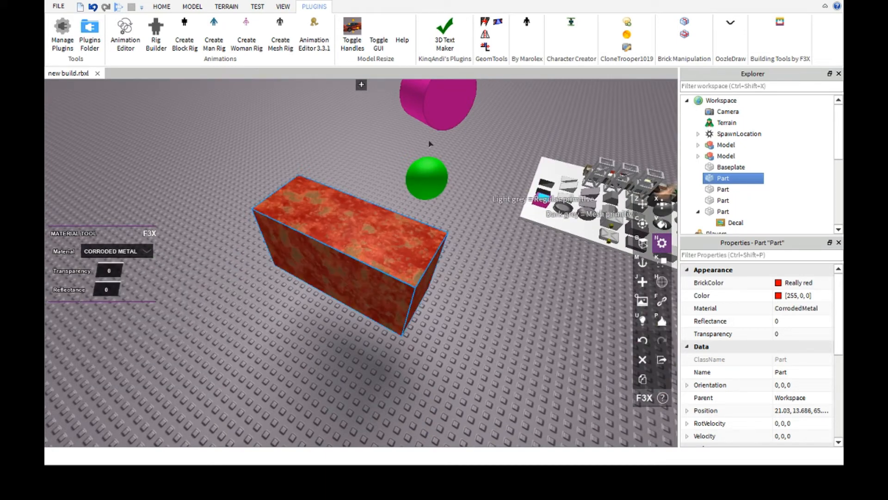
Apply the Grass material to the green sphere and the Wood material to the pink cylinder.
click(418, 157)
click(98, 241)
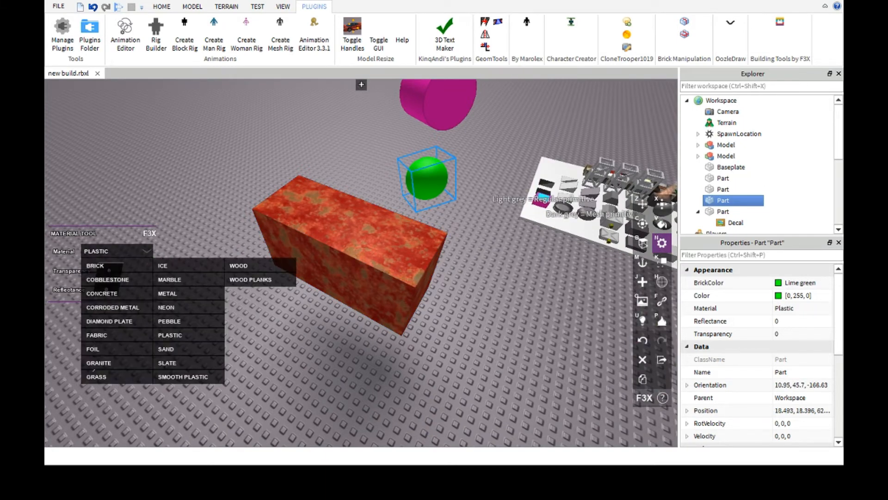
click(95, 373)
click(428, 111)
click(116, 250)
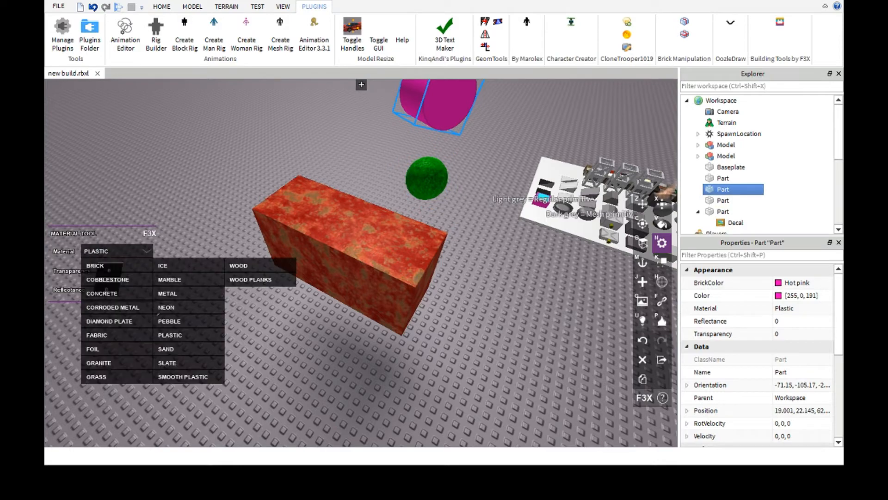
click(253, 266)
right_drag(258, 272, 457, 281)
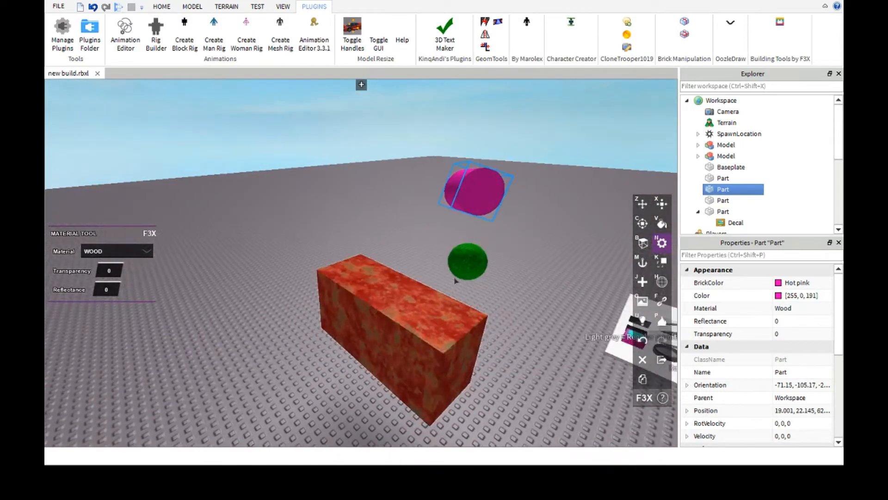
Select the red block and change its material to Ice with the Material tool.
right_drag(435, 212, 413, 331)
click(280, 315)
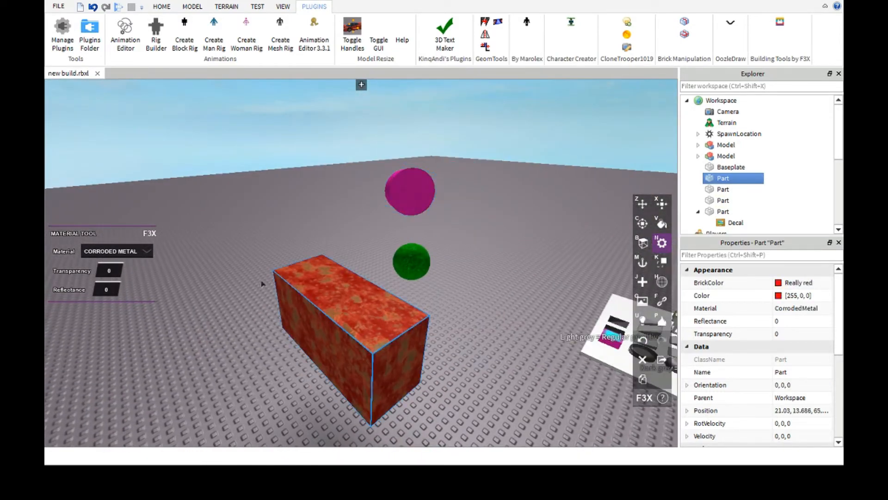
click(134, 248)
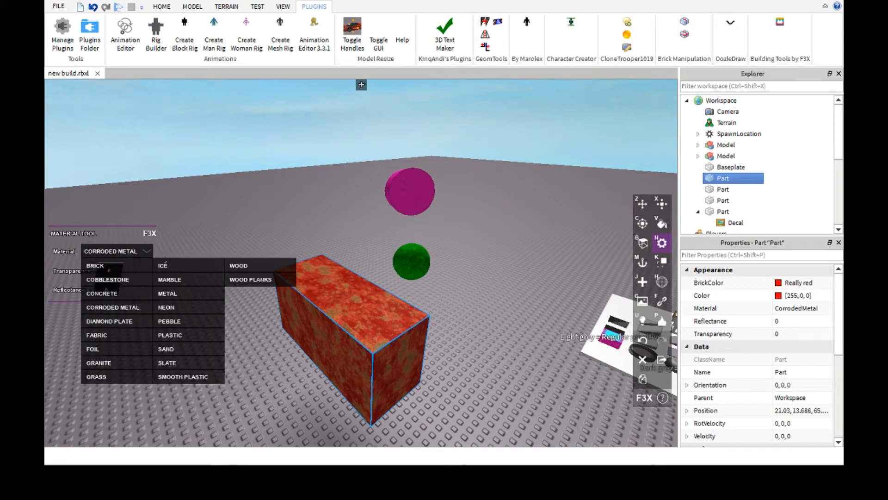
click(184, 263)
right_drag(373, 355, 373, 354)
scroll(323, 343, up, 3)
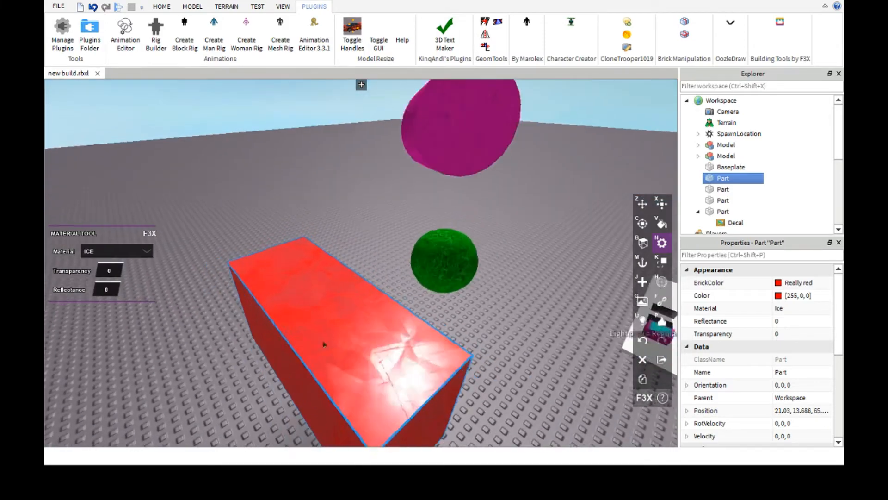
scroll(343, 272, down, 1)
scroll(313, 279, down, 2)
scroll(395, 351, up, 2)
right_drag(312, 279, 327, 205)
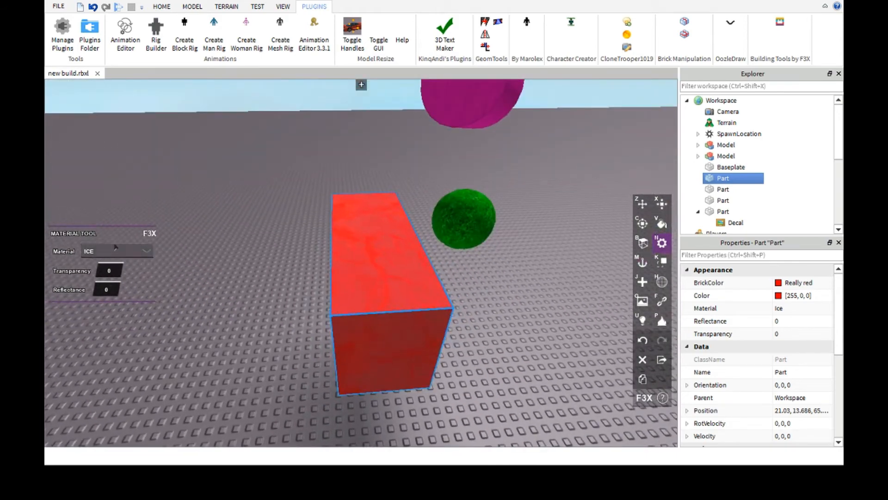
Change the red block's material to Neon and inspect it from several angles.
click(134, 251)
click(173, 307)
scroll(331, 357, down, 3)
right_drag(331, 353, 329, 353)
scroll(331, 353, up, 5)
scroll(360, 225, down, 3)
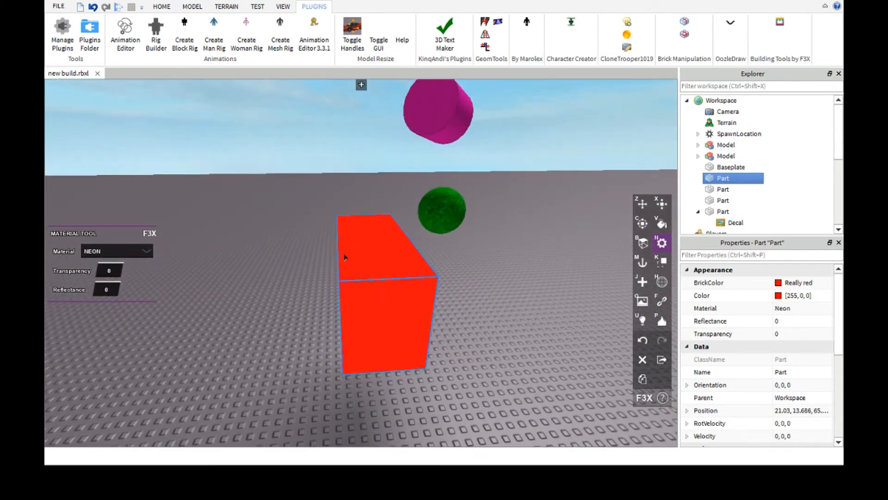
scroll(389, 298, down, 3)
right_drag(344, 258, 427, 273)
scroll(389, 299, up, 3)
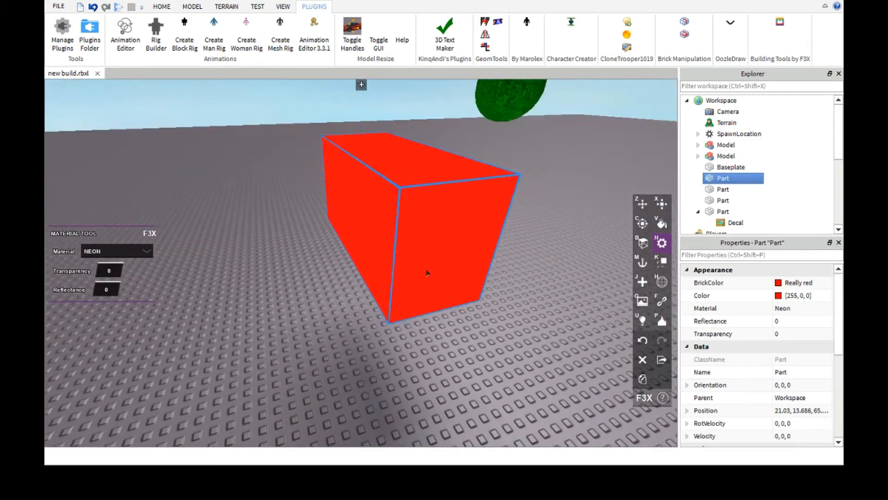
scroll(388, 256, down, 3)
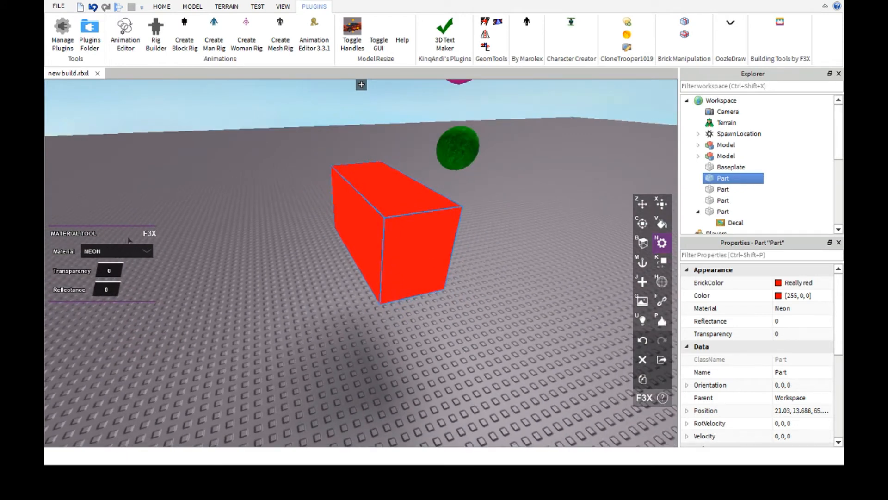
Give the red block the Plastic material.
click(119, 252)
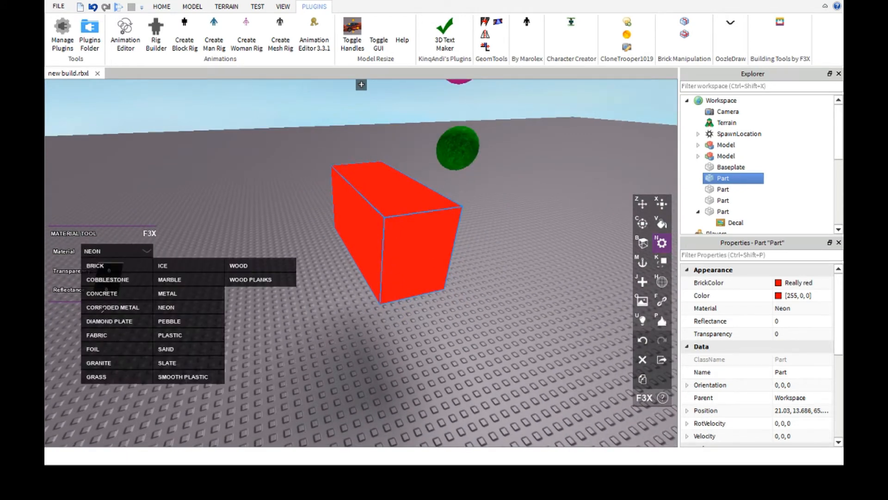
click(178, 334)
key(a)
right_drag(312, 332, 312, 333)
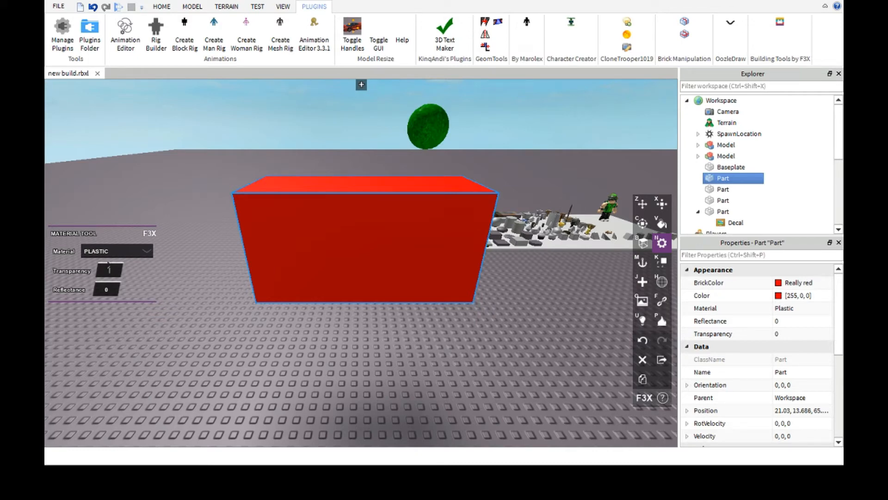
Set the red block's transparency to 0.5.
text(0.5)
key(Return)
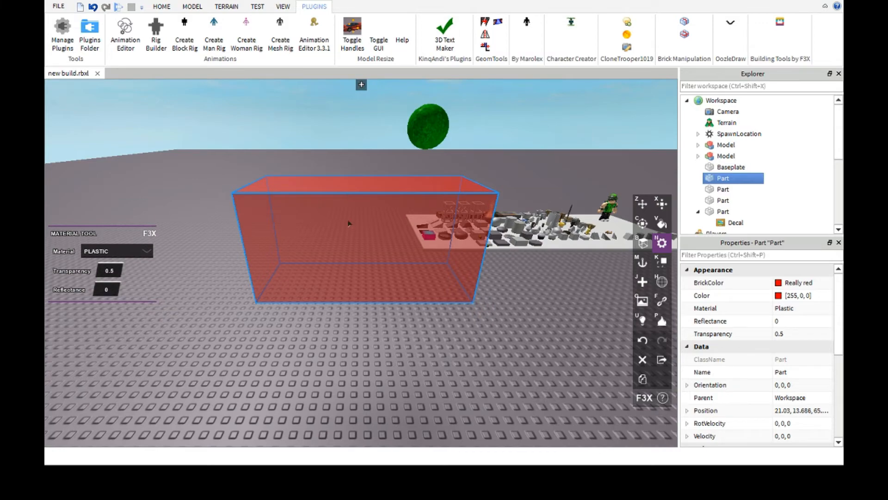
scroll(352, 247, up, 1)
right_drag(353, 247, 387, 273)
scroll(387, 273, down, 1)
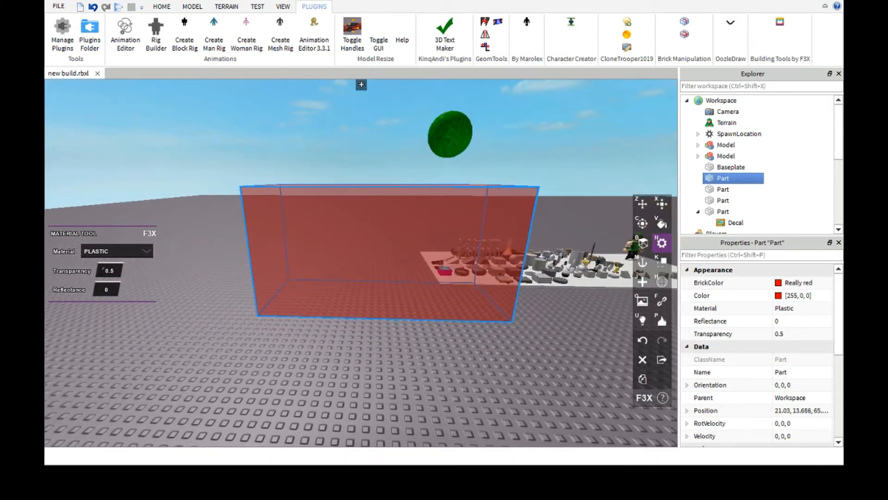
Raise the red block's transparency to 0.8 and look through it at the objects behind.
click(103, 270)
text(0.8)
key(Return)
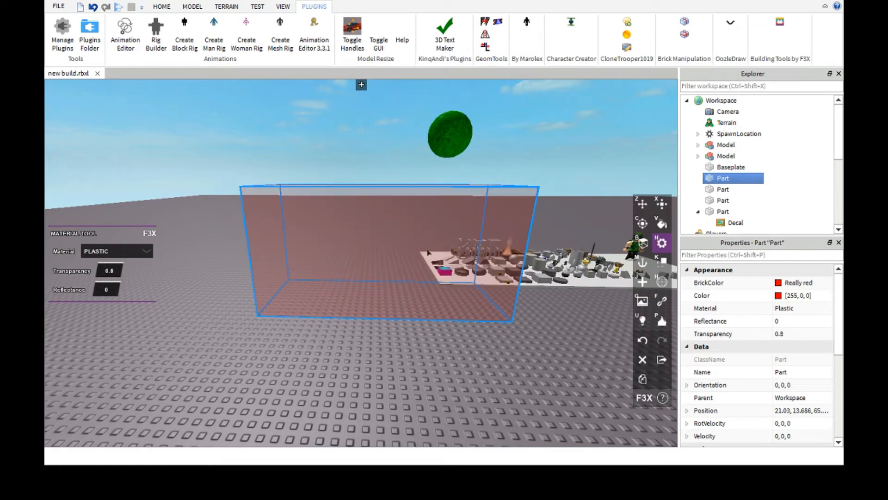
right_drag(437, 272, 429, 260)
scroll(429, 261, up, 2)
scroll(429, 261, down, 3)
scroll(430, 261, up, 2)
scroll(428, 260, down, 2)
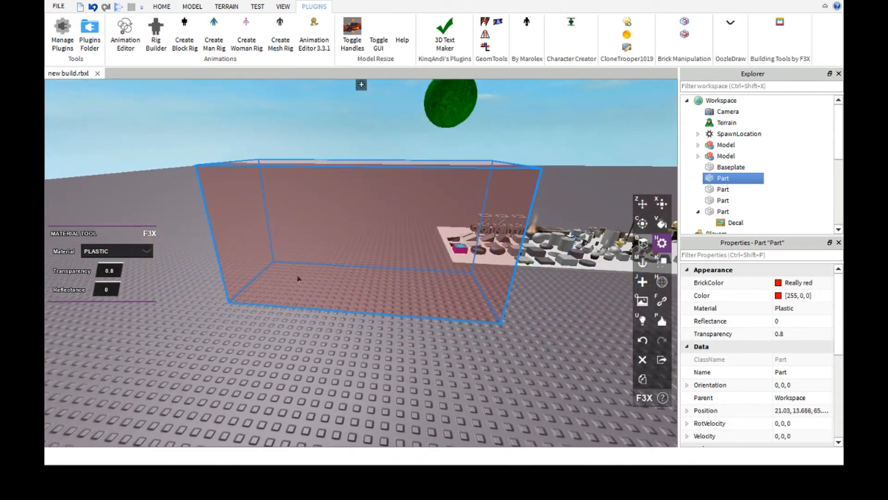
Make the block fully invisible with transparency 1, and restore it to transparency 0.
click(103, 263)
text(1)
key(Return)
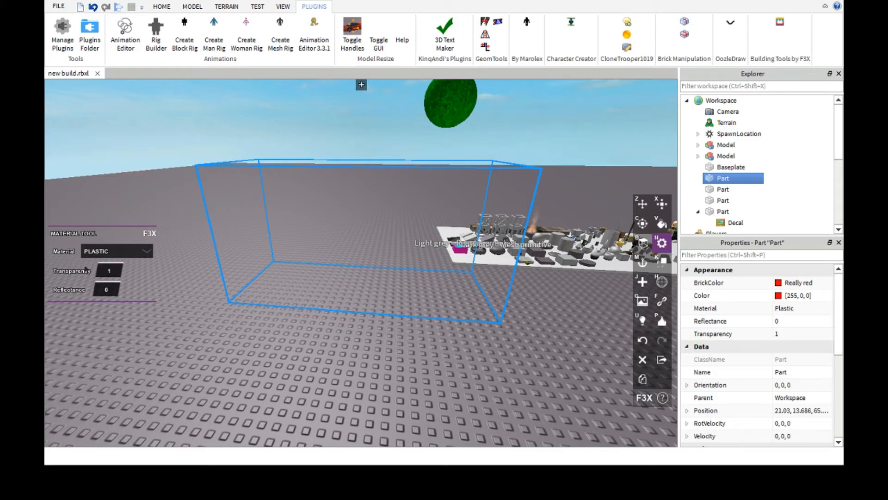
click(109, 271)
text(0)
key(Return)
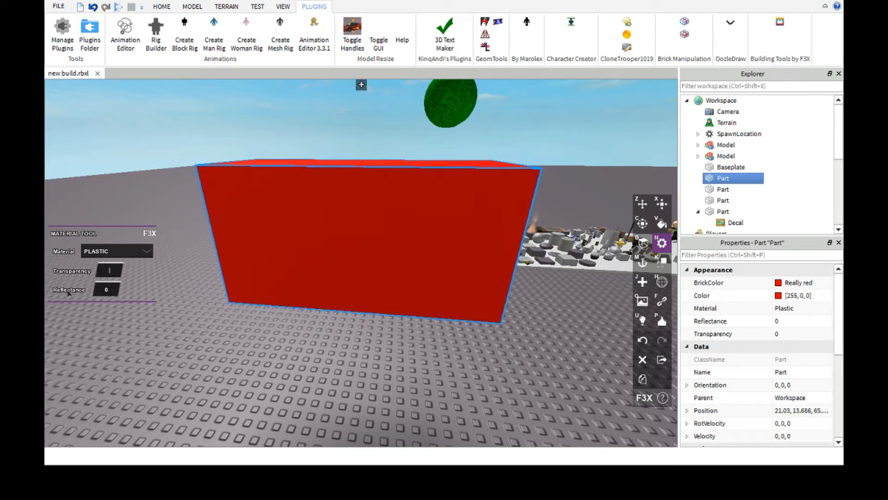
Set the block's transparency to 1 again and lower it to 0.3.
text(1)
key(Return)
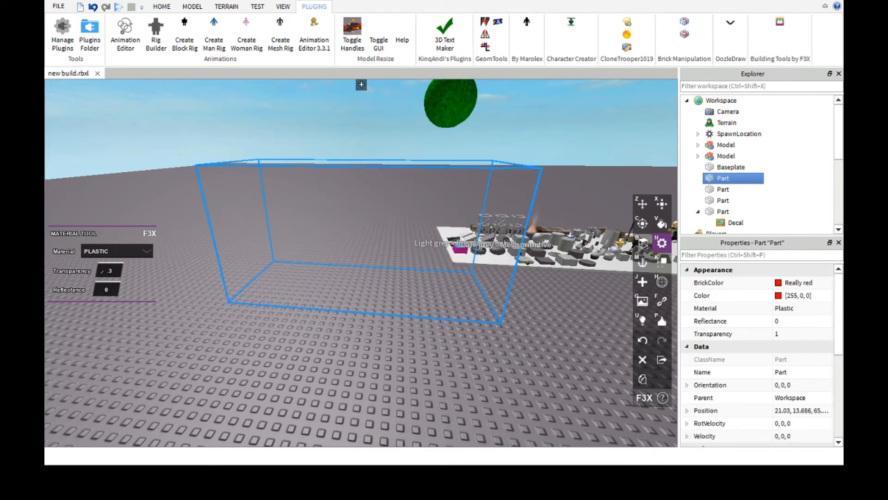
text(.3)
key(Return)
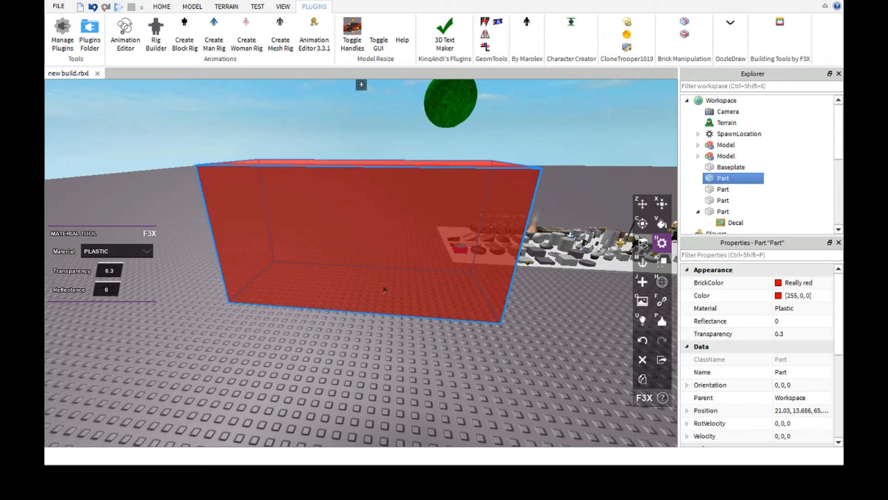
Reset the block's transparency to 0.
click(105, 269)
text(0)
key(Return)
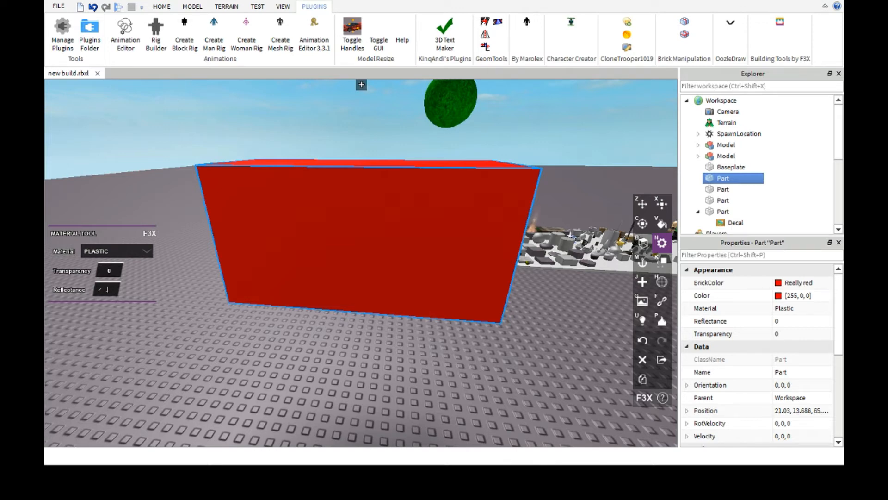
Set the block's reflectance to 0.5 and inspect the reflections on its faces.
key(Return)
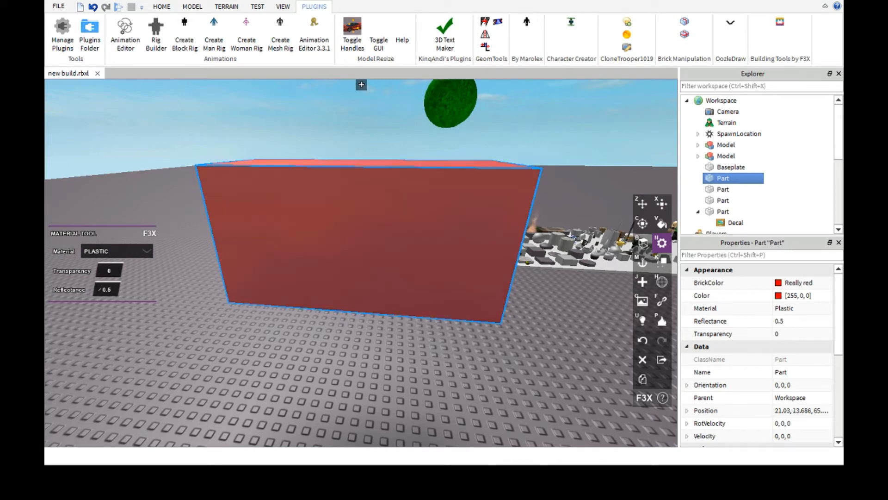
scroll(528, 356, up, 3)
right_drag(524, 357, 522, 359)
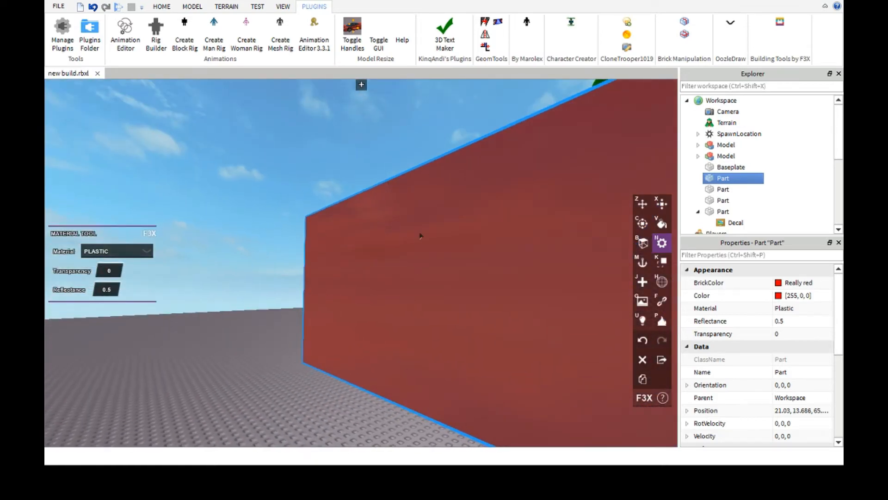
scroll(408, 225, down, 3)
right_drag(409, 222, 409, 227)
scroll(409, 226, up, 3)
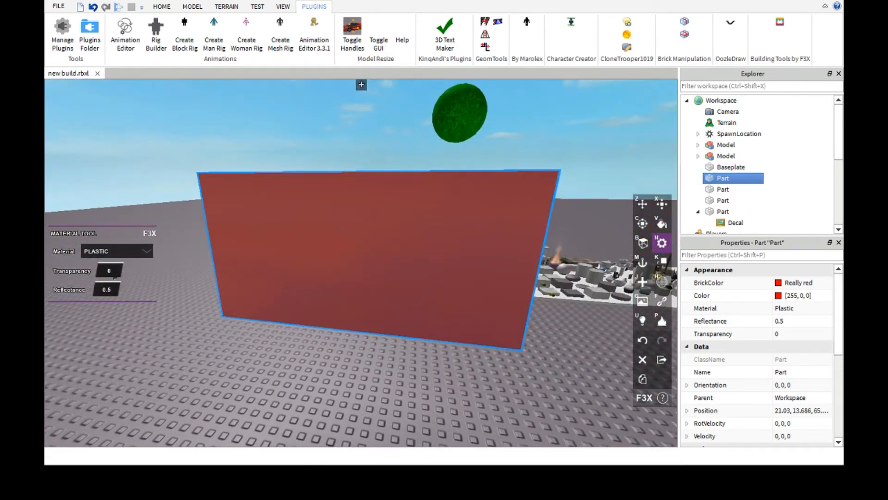
Increase the block's reflectance to 0.9 and examine the reflected sky from different angles.
click(105, 289)
text(.9)
key(Return)
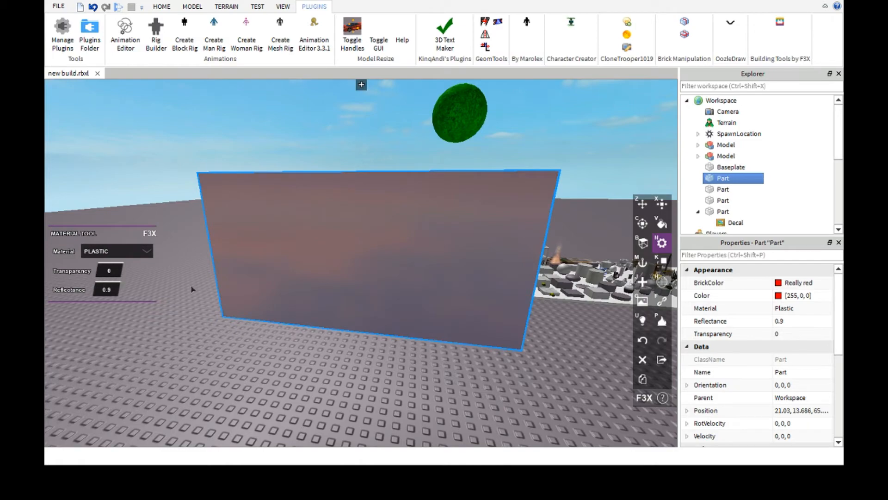
right_drag(275, 301, 328, 226)
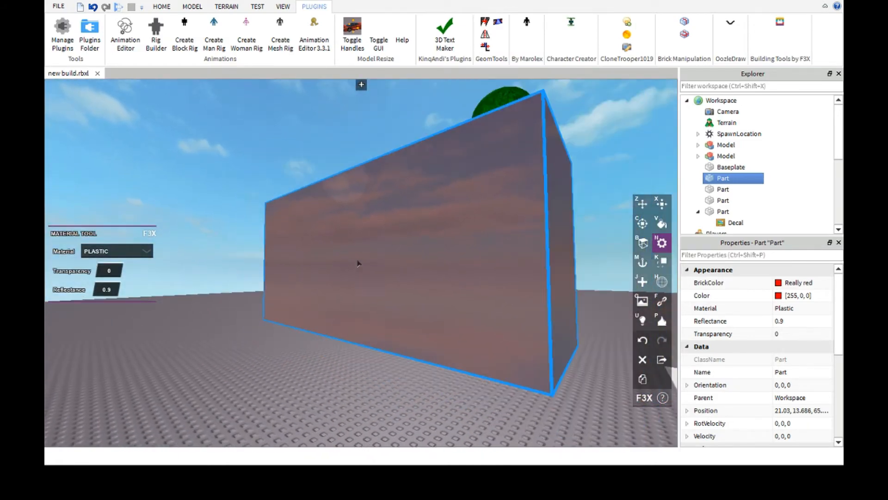
scroll(377, 274, up, 4)
right_drag(378, 275, 378, 276)
scroll(378, 276, down, 5)
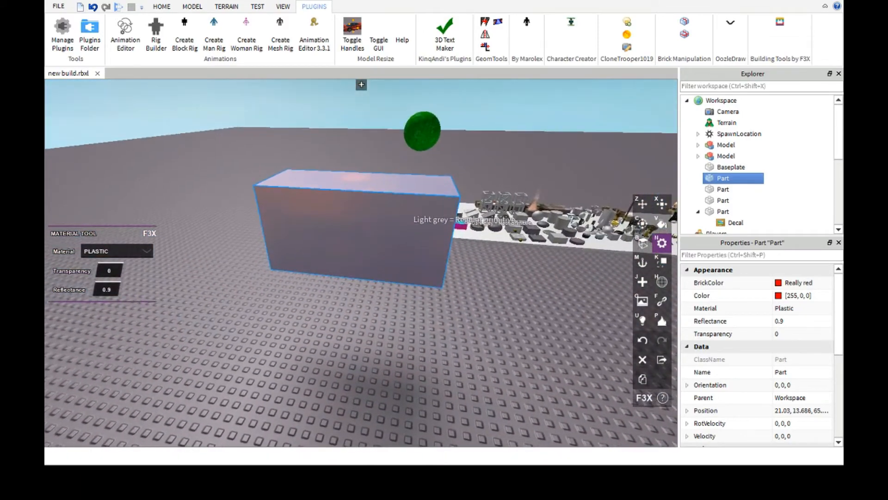
Lower the reflective block 6 studs toward the baseplate with the Move tool, and deselect it.
click(642, 204)
drag(349, 138, 329, 236)
right_drag(353, 282, 343, 284)
click(453, 334)
scroll(345, 284, down, 3)
scroll(343, 283, up, 3)
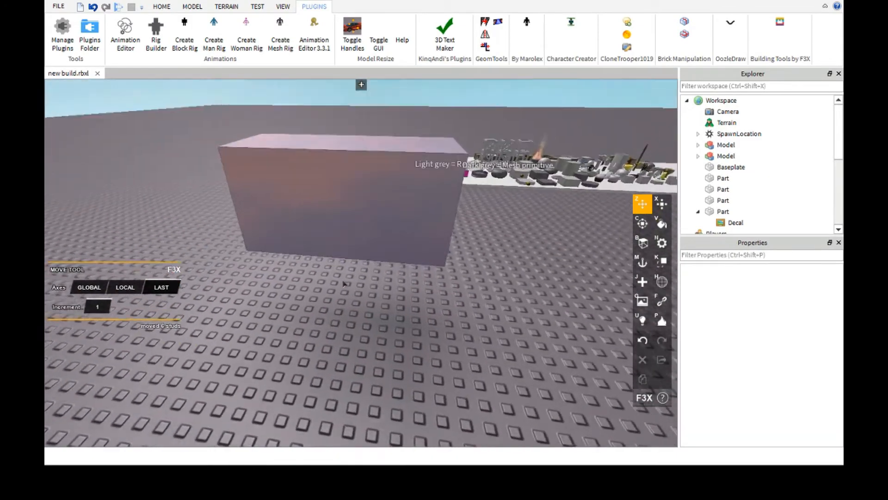
Select the green sphere and move it down beside the block's end, at position 21.03, 7.186, 59.128.
scroll(344, 284, up, 2)
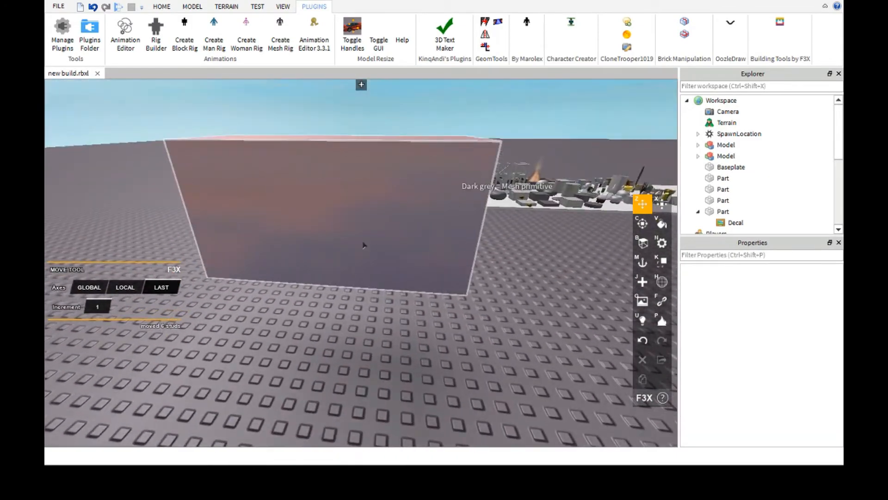
right_drag(412, 270, 412, 269)
scroll(412, 269, up, 3)
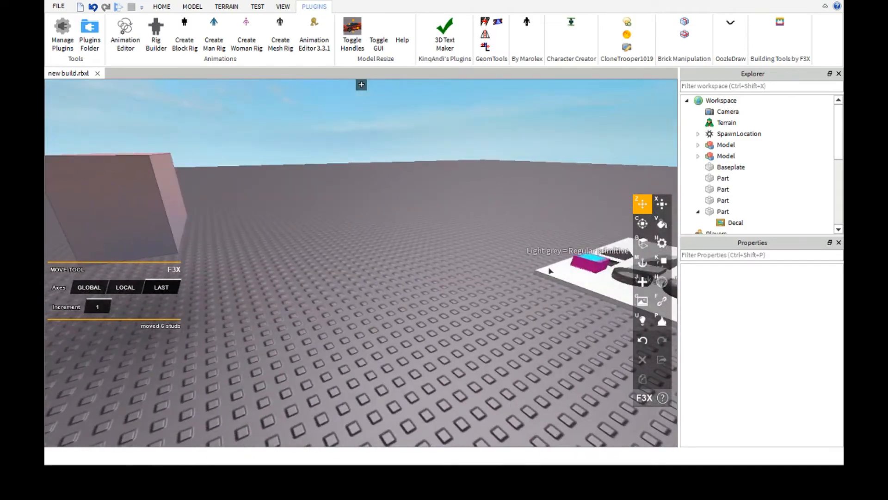
scroll(347, 213, down, 2)
right_drag(347, 214, 346, 214)
click(295, 143)
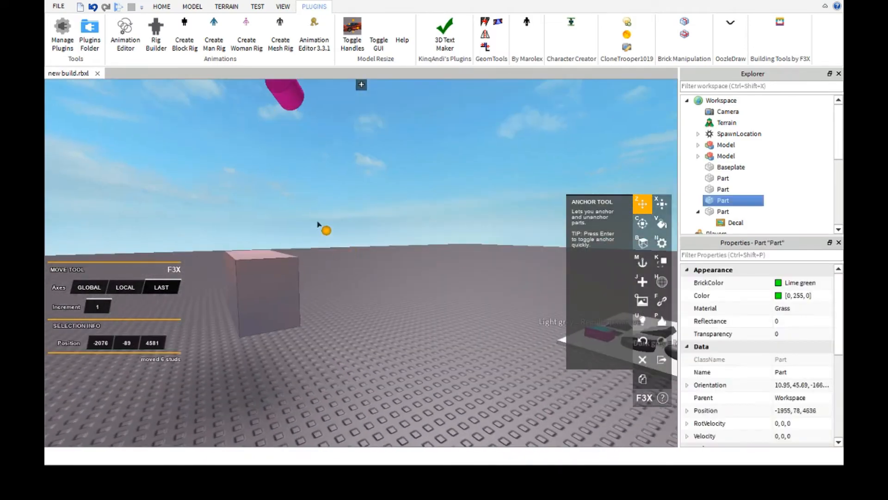
key(f)
right_drag(385, 216, 419, 219)
scroll(385, 215, down, 3)
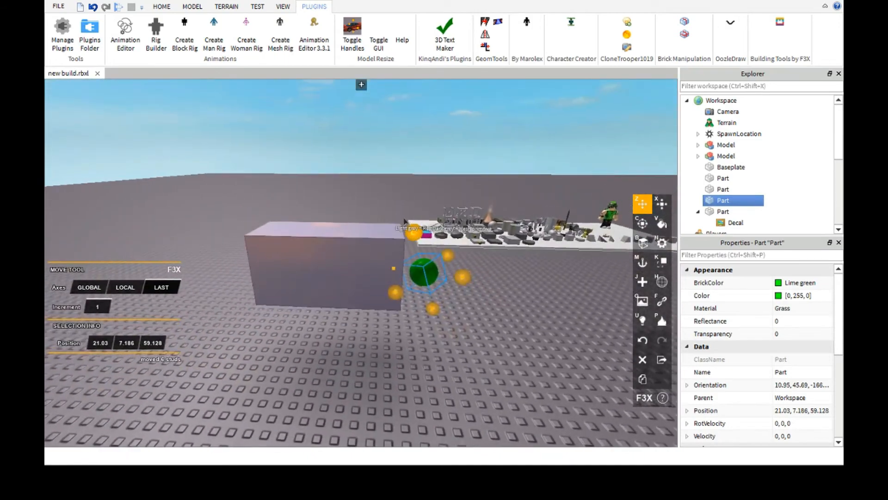
Raise the green sphere 10 studs along its own axis so it floats above the block.
scroll(415, 231, down, 2)
drag(416, 231, 378, 122)
scroll(392, 235, up, 2)
right_drag(392, 235, 391, 235)
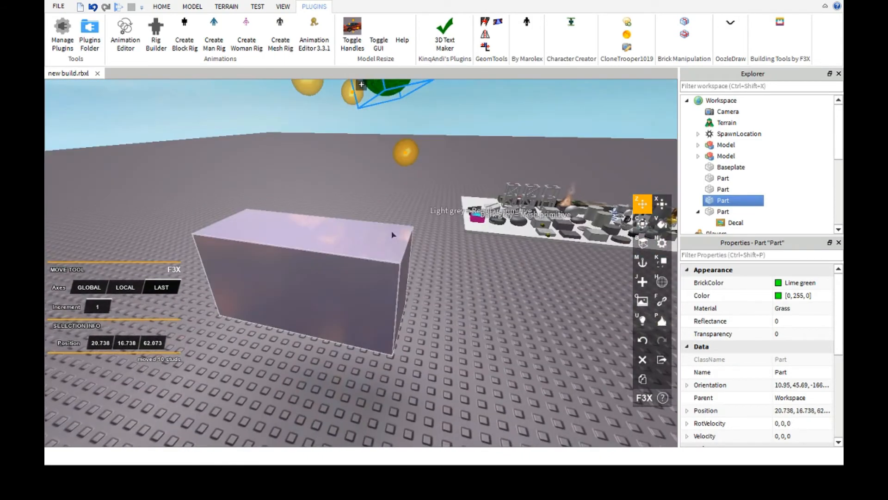
Select the reflective block and reset its reflectance to 0 with the Material tool.
click(347, 294)
key(a)
right_drag(357, 283, 349, 258)
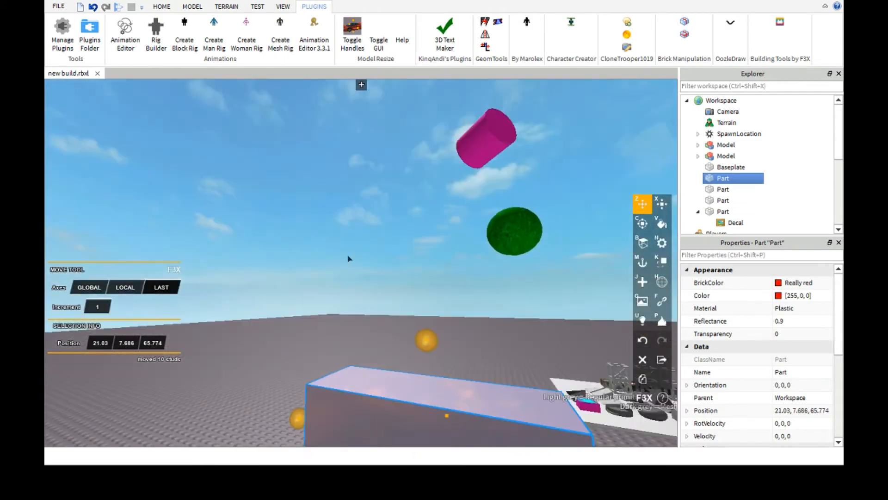
scroll(379, 265, down, 1)
right_drag(341, 296, 379, 263)
scroll(379, 266, up, 2)
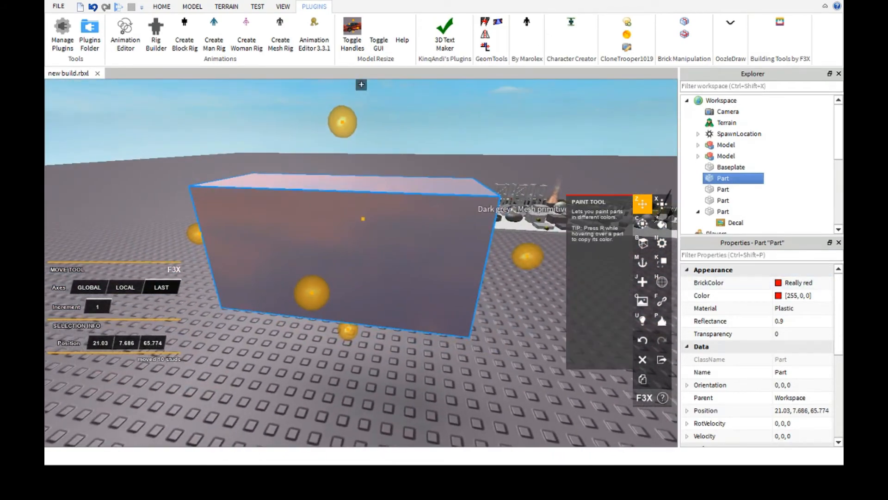
click(662, 242)
click(101, 289)
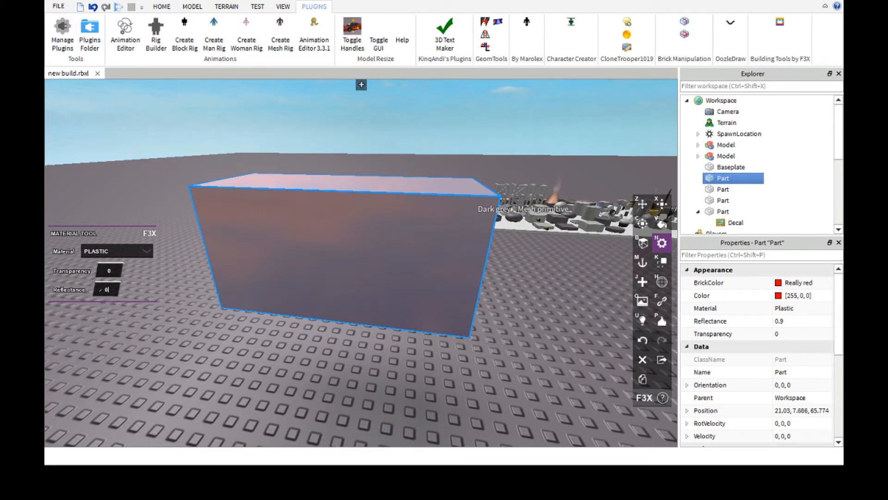
text(0)
key(Return)
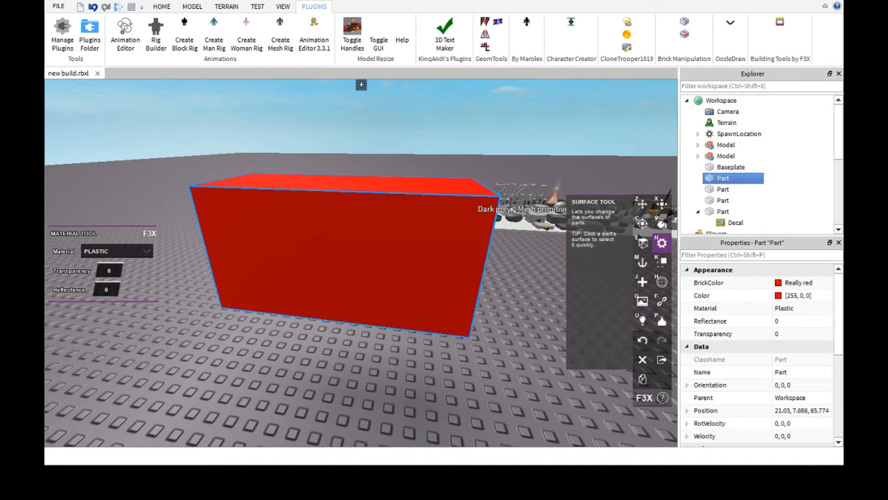
Switch to the Surface tool and give the red block's top side the Studs surface.
click(640, 238)
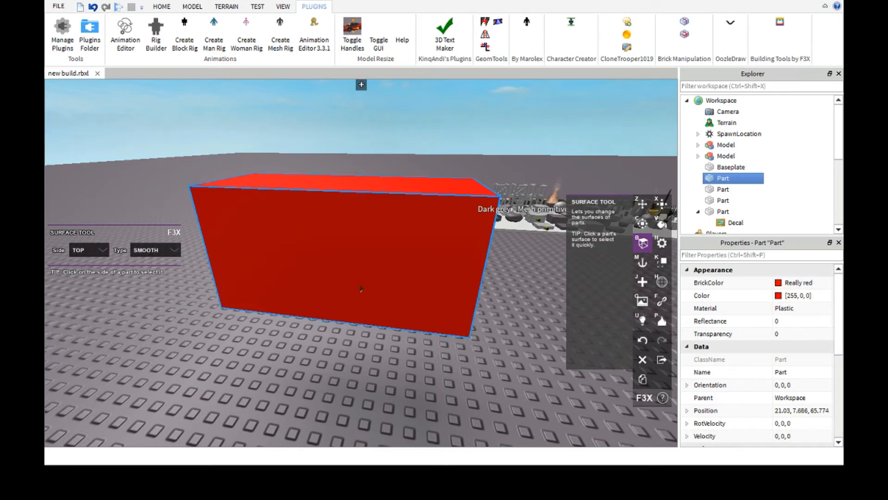
scroll(363, 287, down, 3)
right_drag(363, 287, 393, 290)
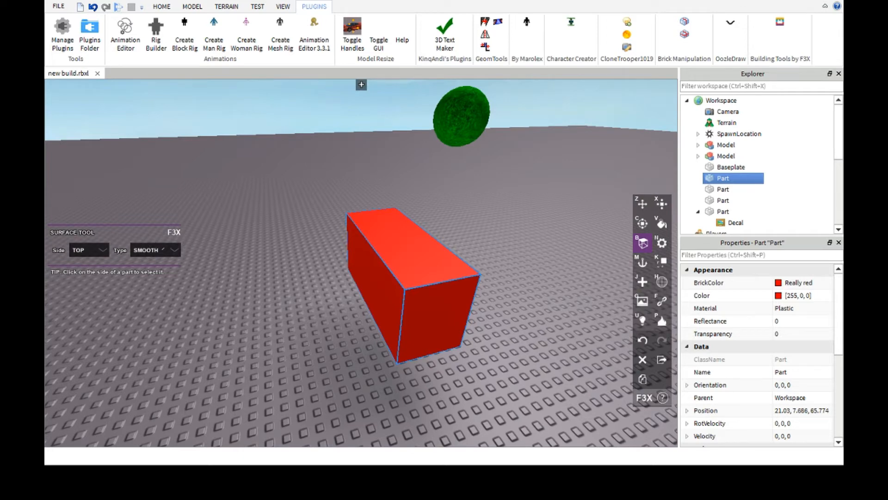
click(164, 250)
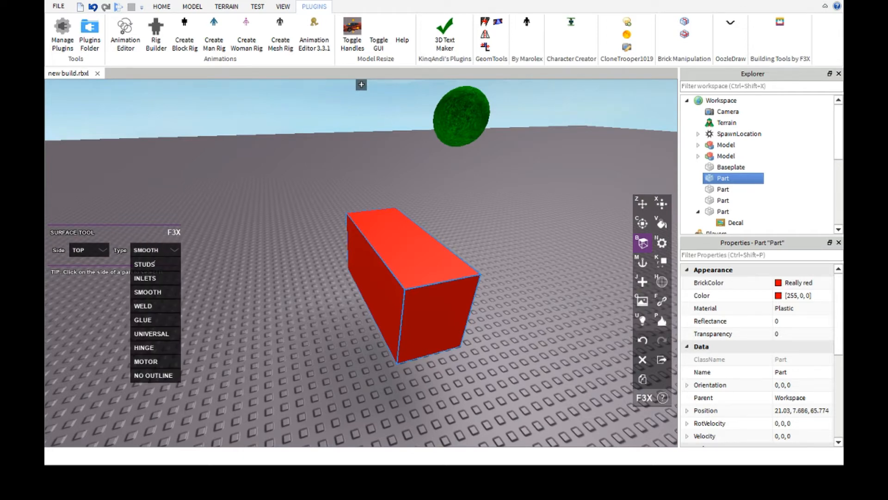
click(155, 264)
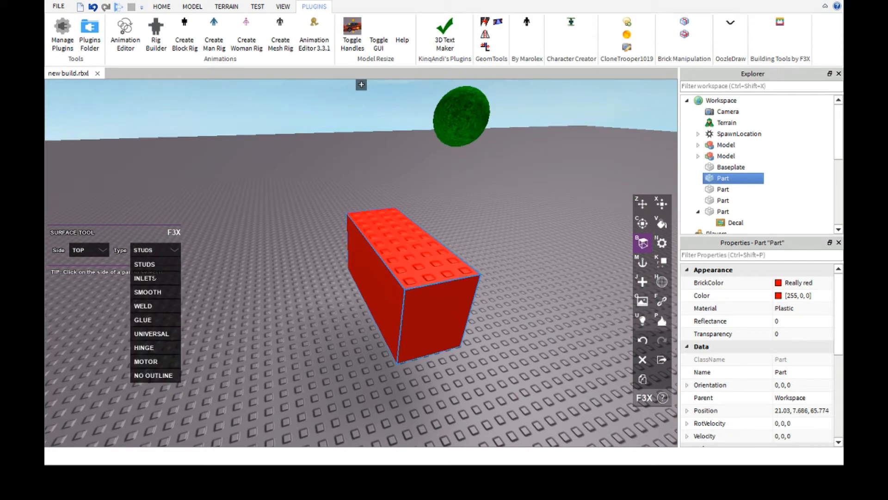
Change the surface type of the red block's top side to Inlets, and return it to Smooth.
click(155, 276)
click(159, 250)
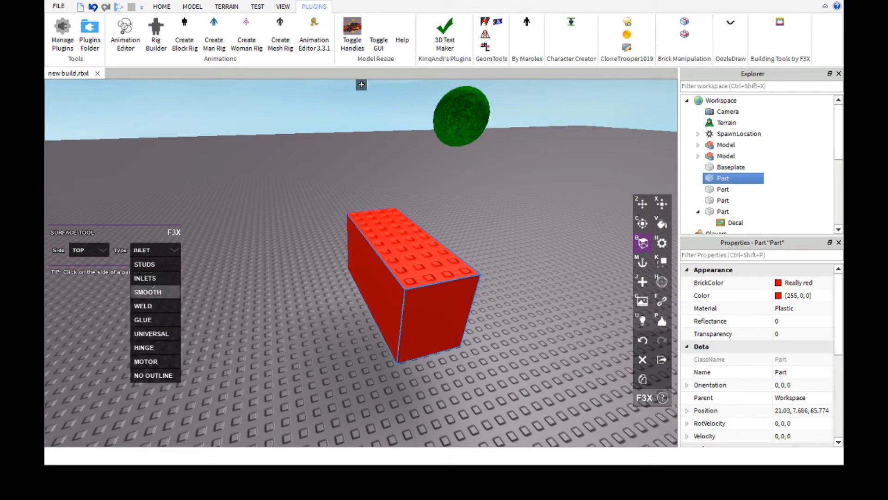
click(156, 288)
Apply the Weld surface type to the red block's top side and inspect its pattern up close.
right_drag(355, 298, 336, 286)
scroll(344, 291, down, 3)
scroll(337, 286, up, 3)
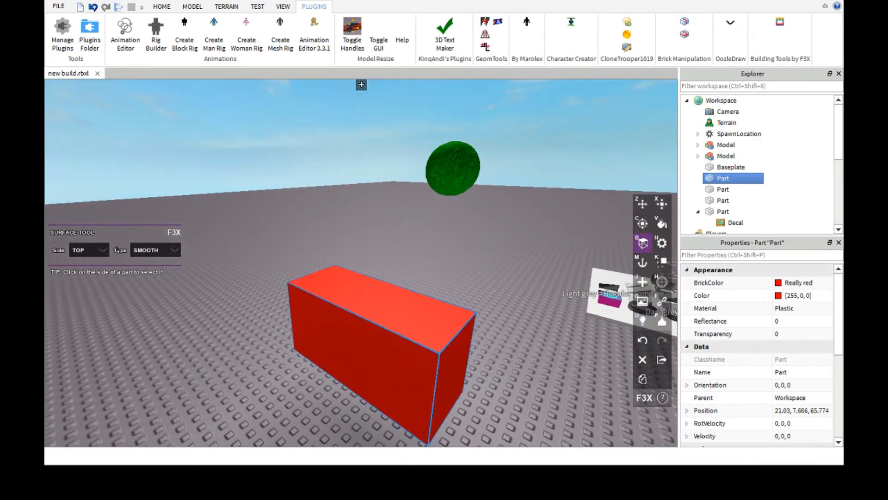
click(152, 252)
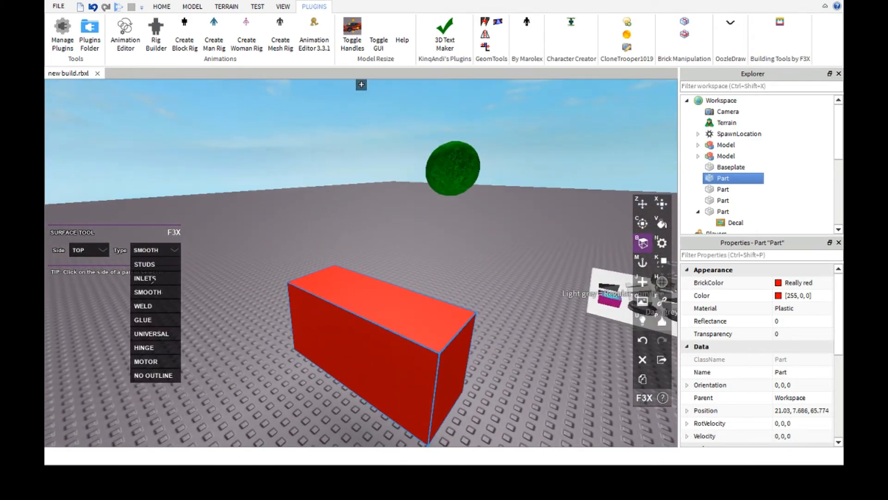
click(151, 306)
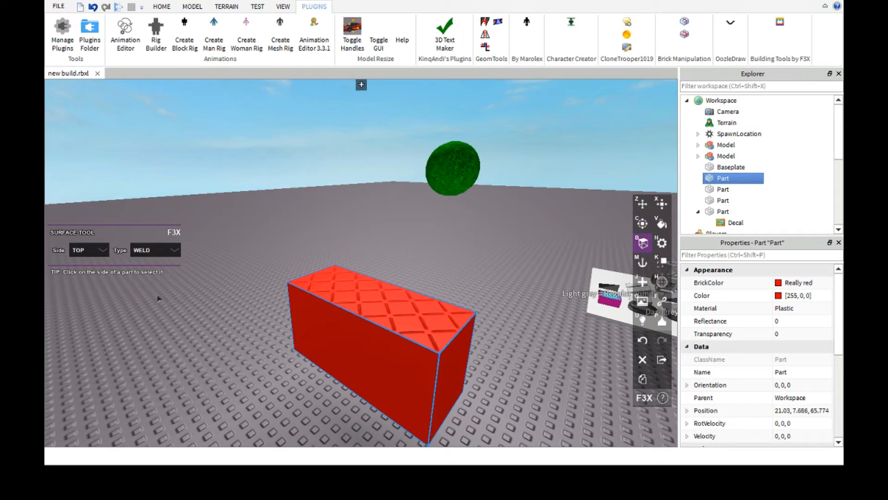
scroll(349, 306, down, 3)
right_drag(349, 306, 377, 329)
scroll(353, 216, up, 2)
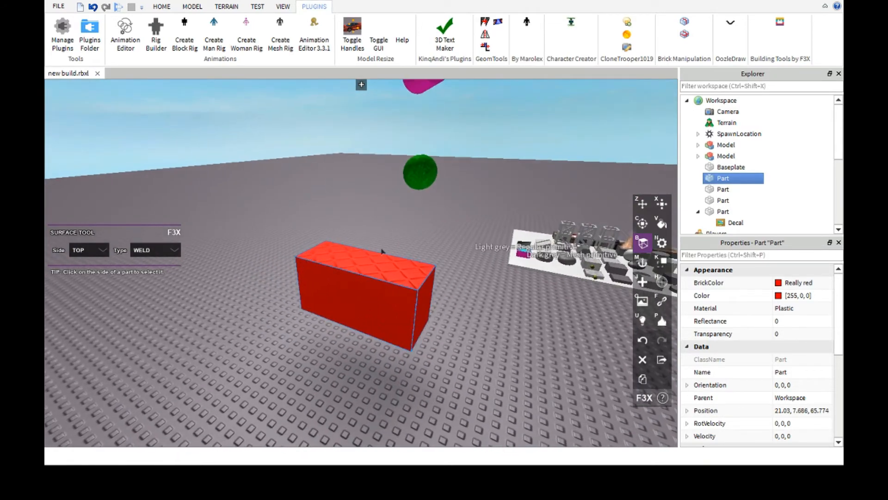
scroll(355, 244, up, 4)
right_drag(355, 244, 293, 263)
scroll(314, 292, down, 3)
scroll(301, 266, up, 3)
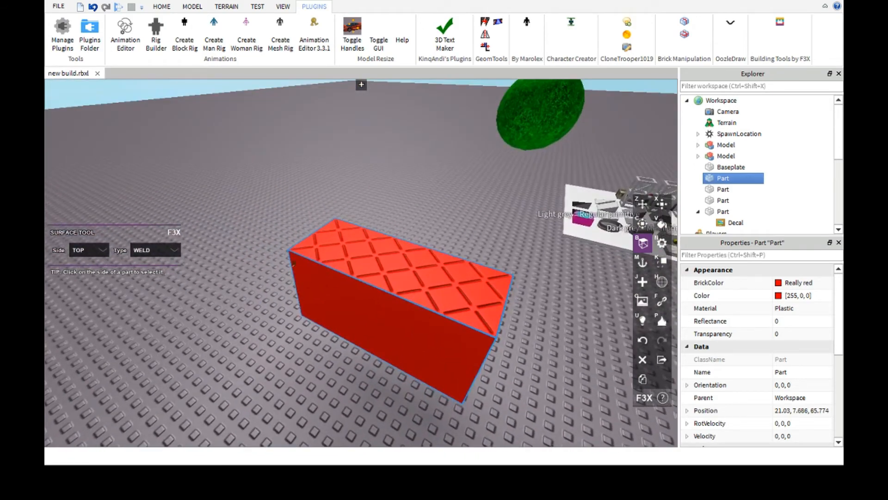
Set the surface type of the red block's top side back to Smooth.
click(168, 245)
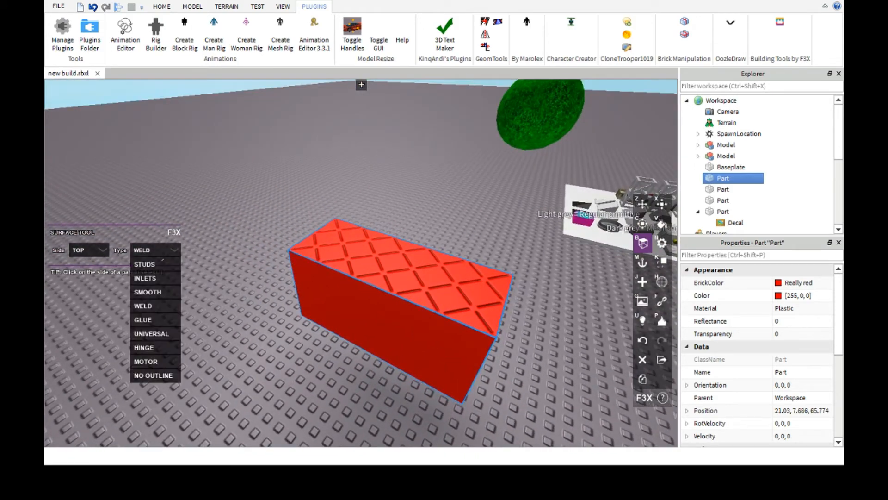
click(151, 291)
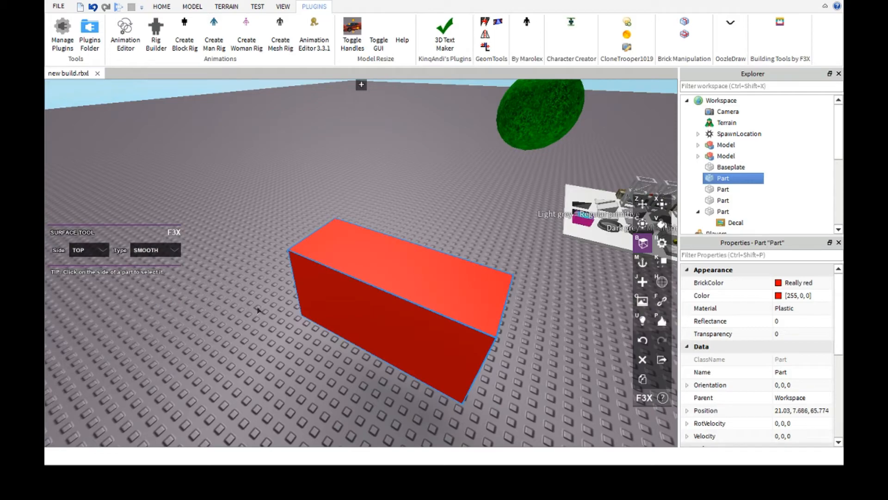
right_drag(389, 322, 454, 326)
scroll(453, 325, down, 3)
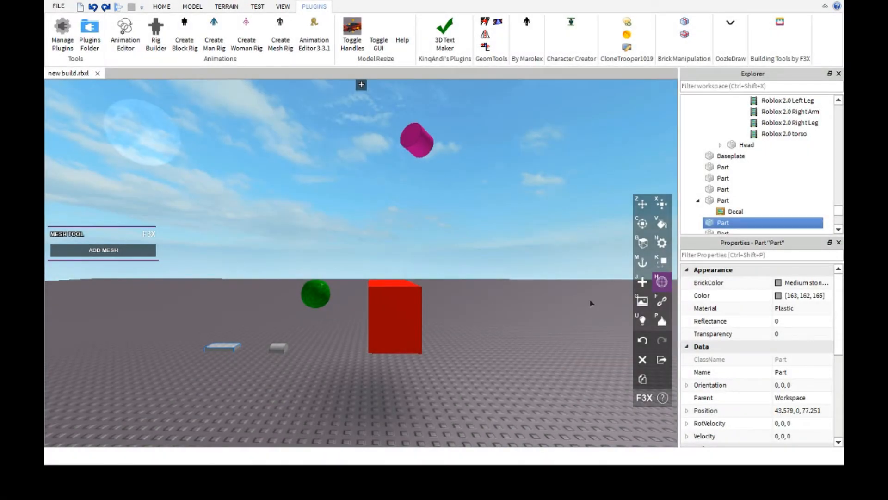
Move the flat grey part beside the red block, at position 19.03, 7.686, 52.774, and add a mesh to it with the Mesh tool.
click(642, 204)
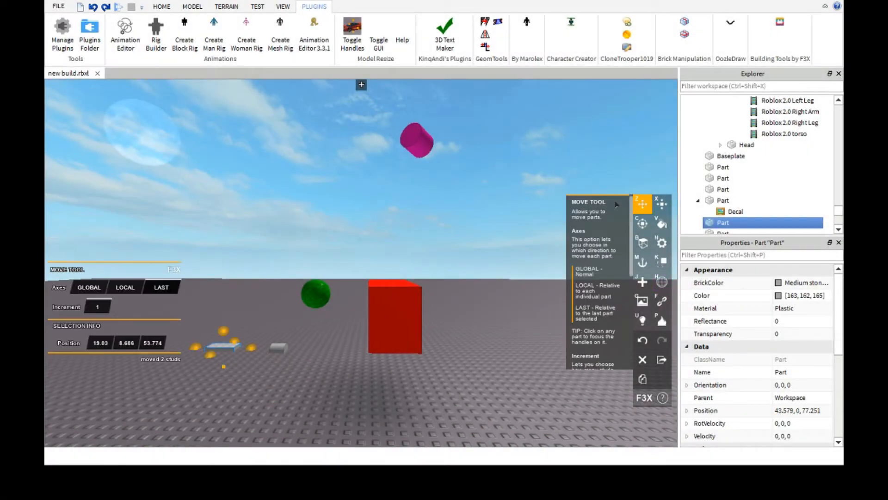
drag(222, 346, 458, 345)
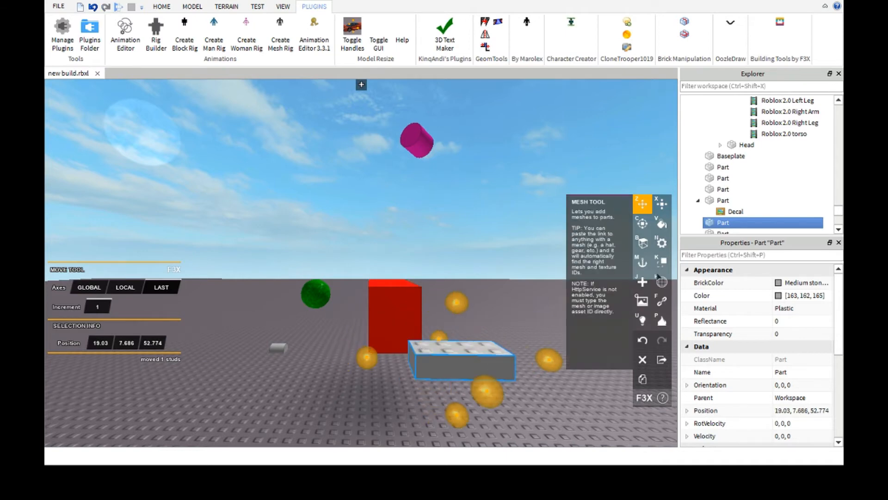
click(661, 280)
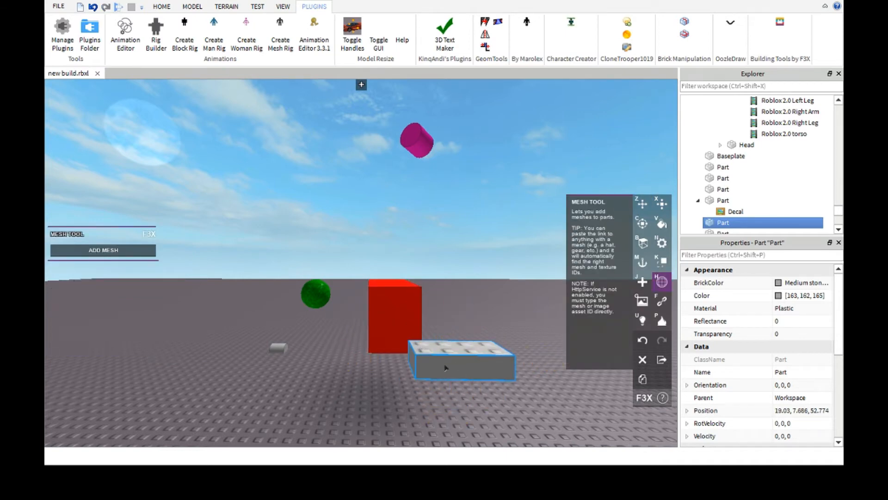
click(115, 249)
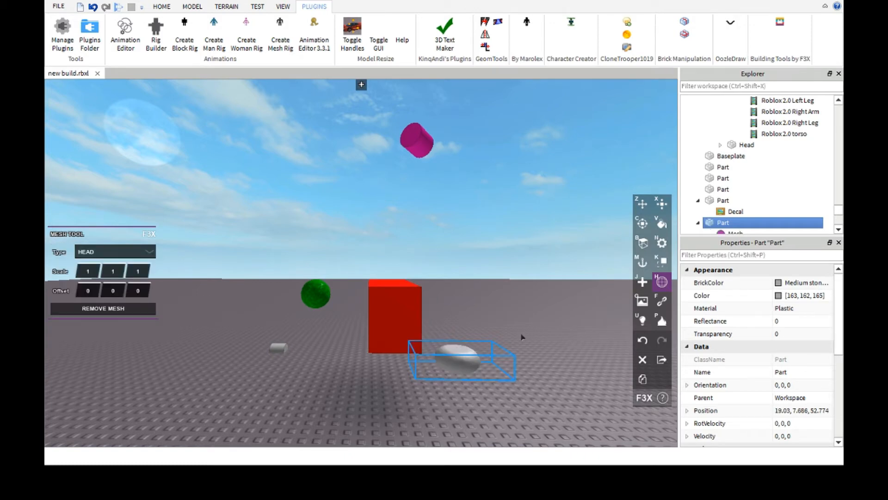
scroll(770, 178, down, 2)
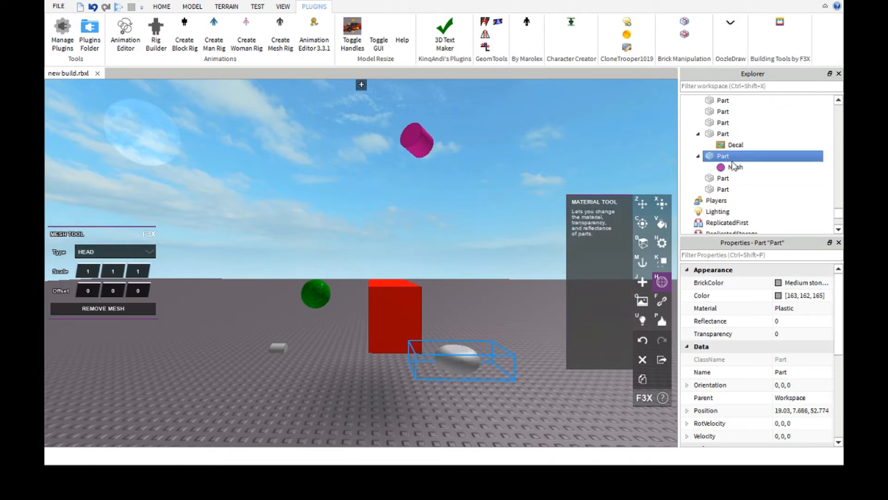
Set the grey part's mesh type to Cylinder.
click(134, 250)
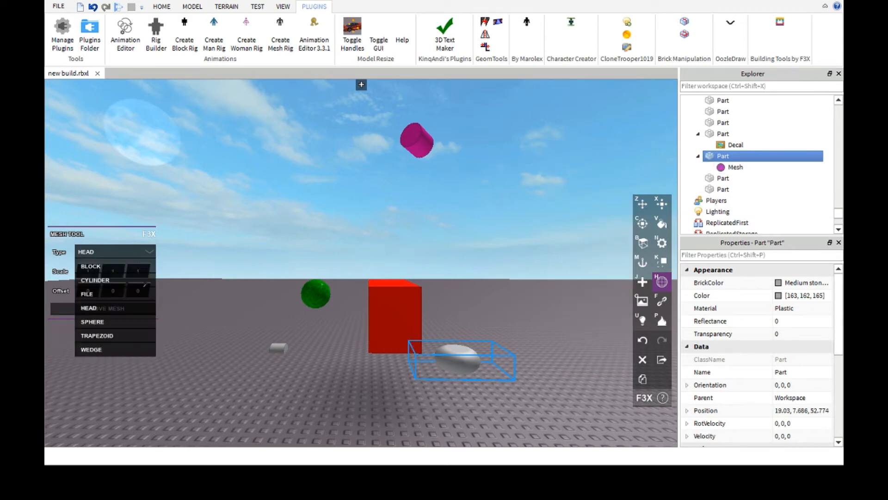
click(95, 280)
key(d)
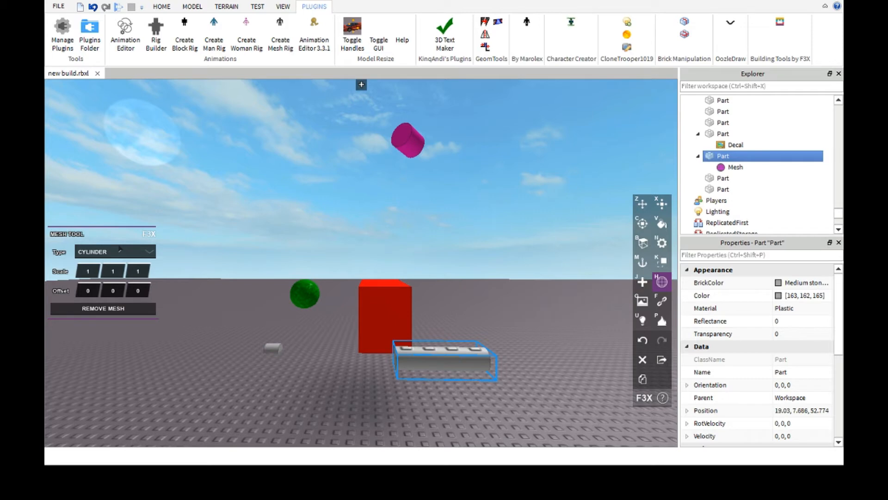
Set the grey part's mesh type to File so it can use a custom mesh ID.
click(120, 250)
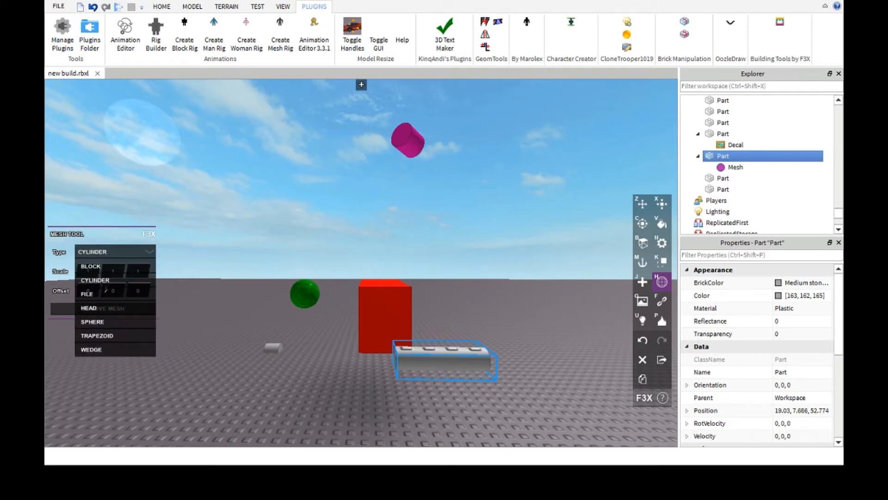
click(106, 292)
right_drag(400, 341, 401, 341)
scroll(401, 341, down, 2)
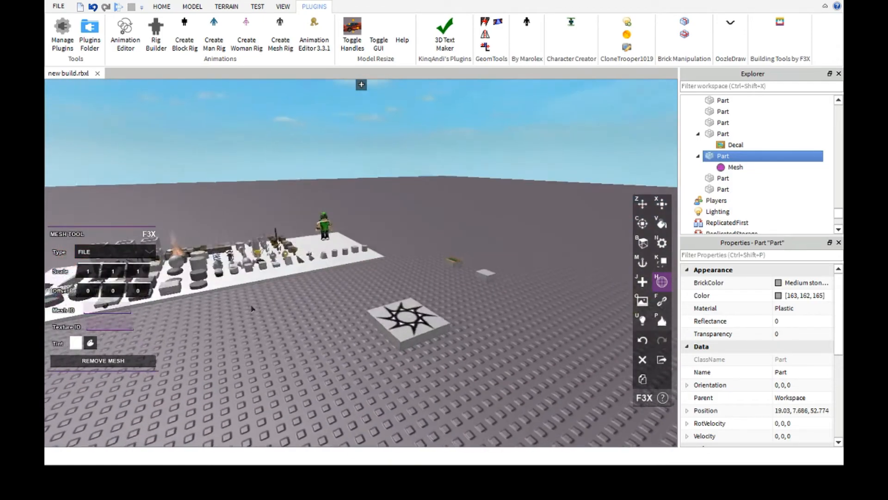
Copy the MeshId of the MeshPart on the green character's torso and apply 364892592 as the grey part's mesh ID.
scroll(250, 308, up, 4)
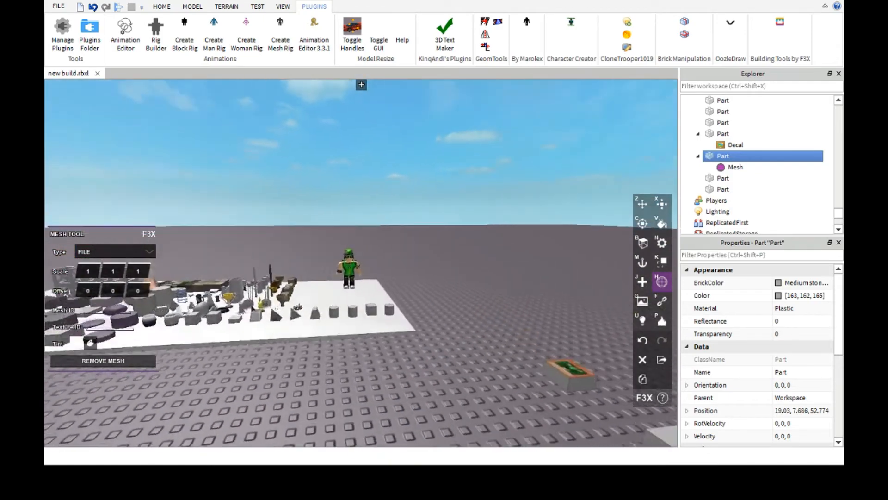
click(335, 277)
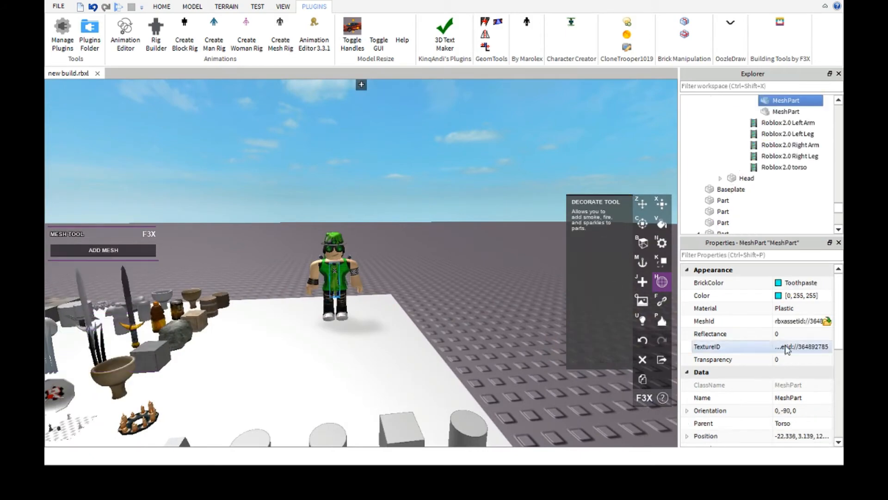
click(800, 323)
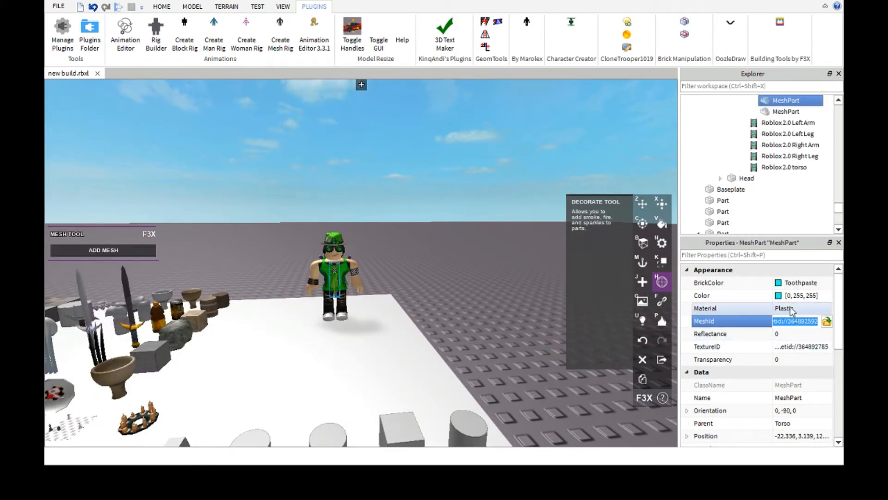
scroll(361, 264, down, 3)
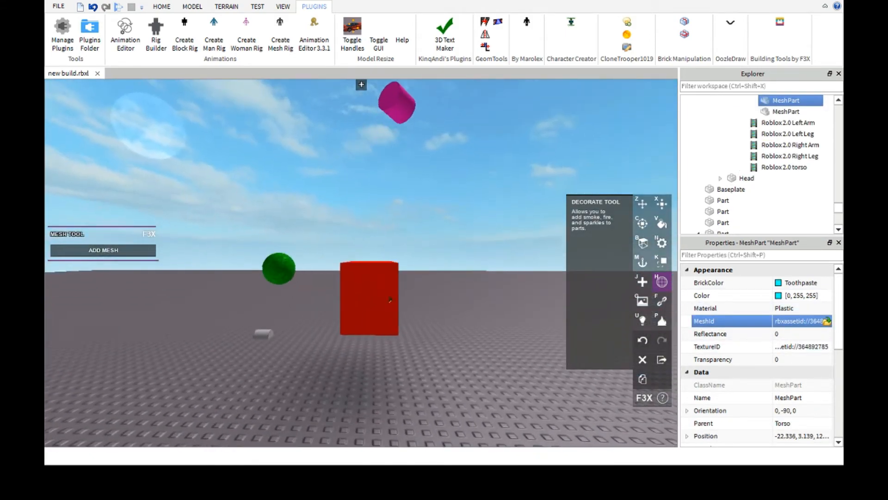
click(398, 333)
click(90, 307)
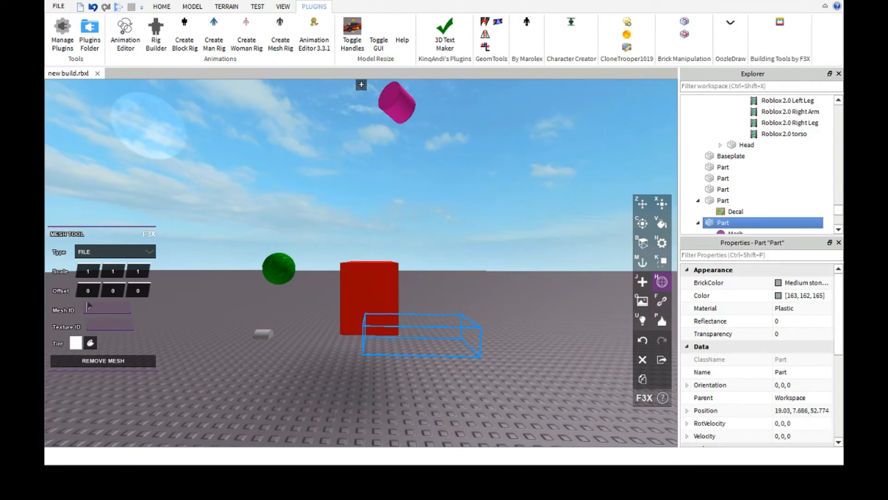
text(364892592)
key(Return)
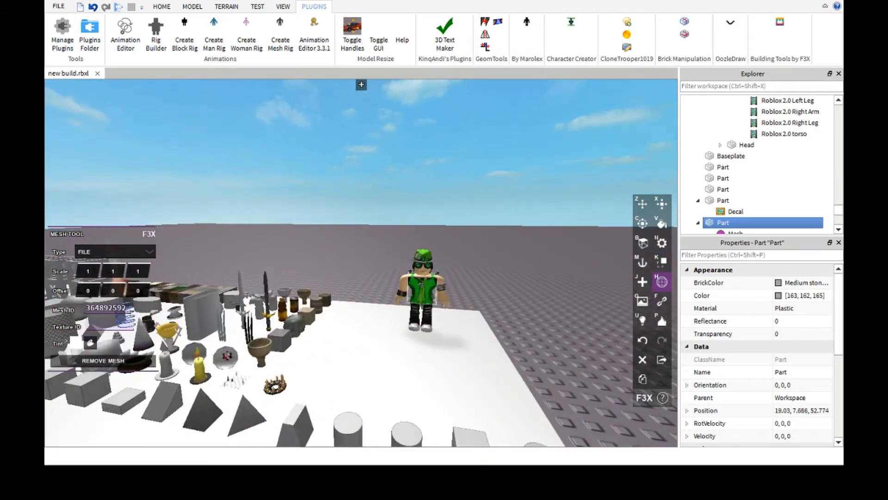
Copy the TextureID of the green character's torso MeshPart and apply 364892785 as the grey part's texture ID.
click(421, 284)
click(791, 350)
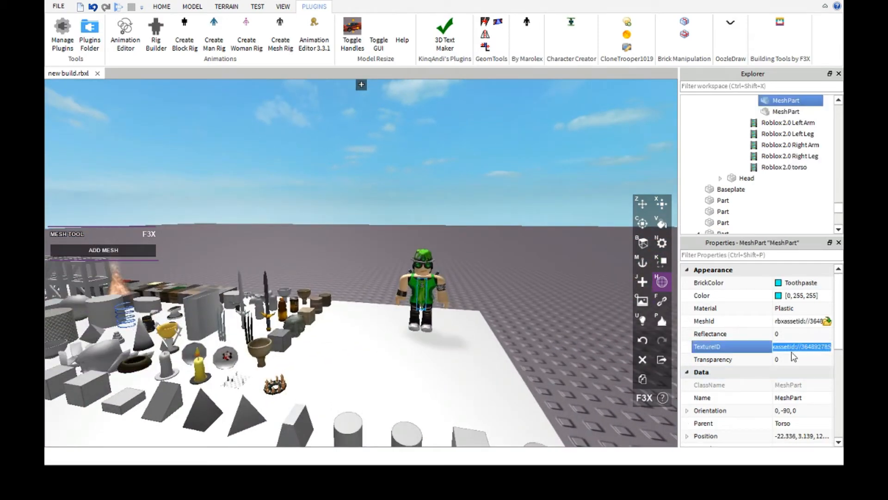
key(Return)
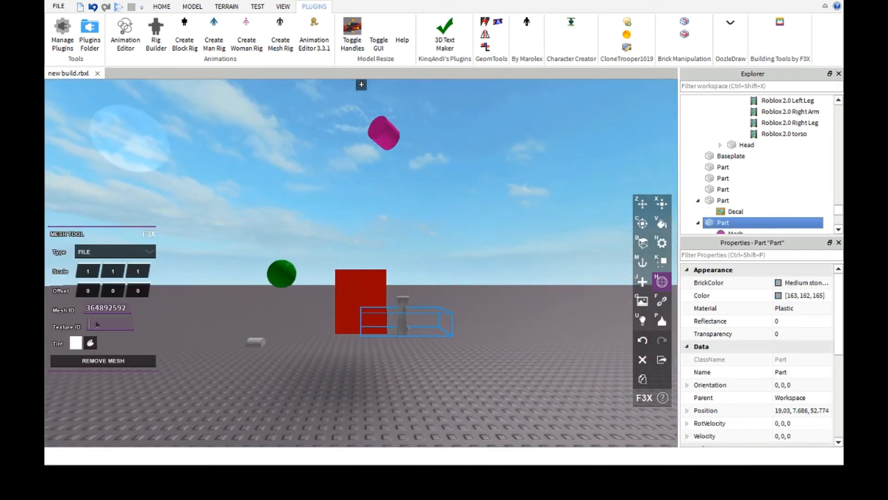
text(364892785)
scroll(399, 335, up, 3)
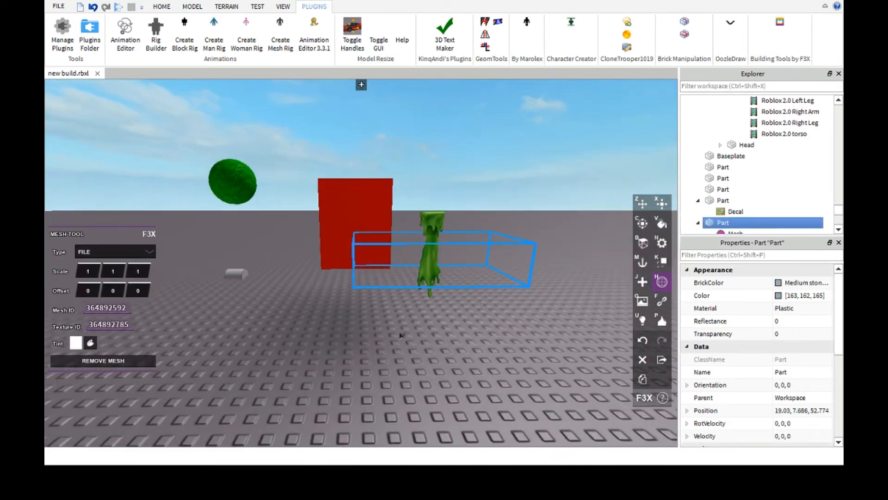
scroll(400, 335, down, 4)
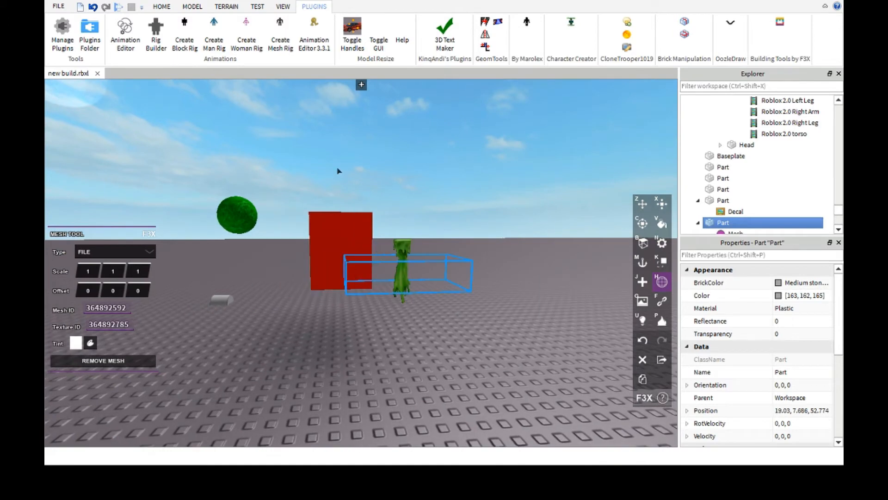
Set the mesh's texture ID to 0 to remove its green texture.
click(113, 321)
text(0)
key(Return)
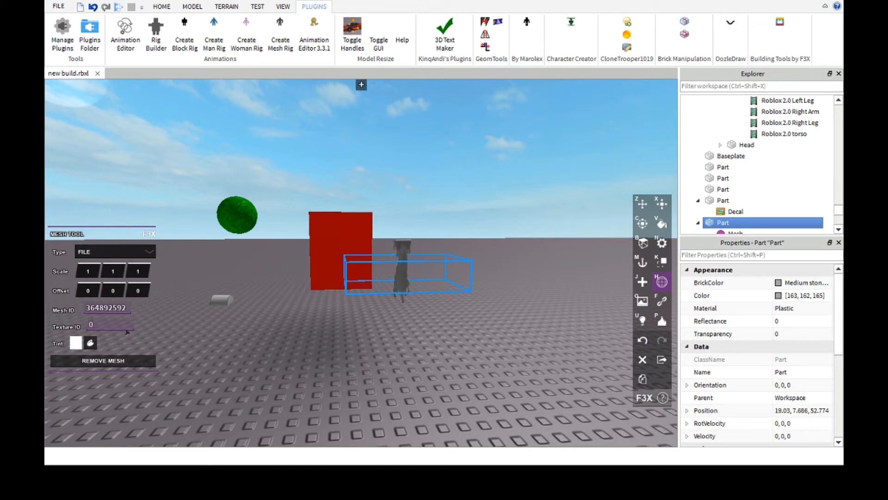
Tint the untextured mesh pink with hue 315, saturation 89% and brightness 100%.
click(90, 343)
click(370, 181)
drag(370, 182, 391, 170)
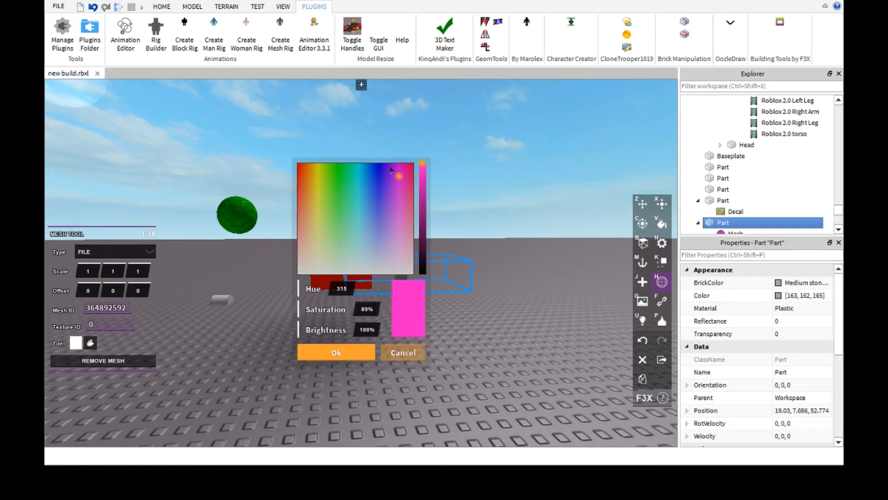
click(339, 356)
key(w)
right_drag(496, 317, 490, 317)
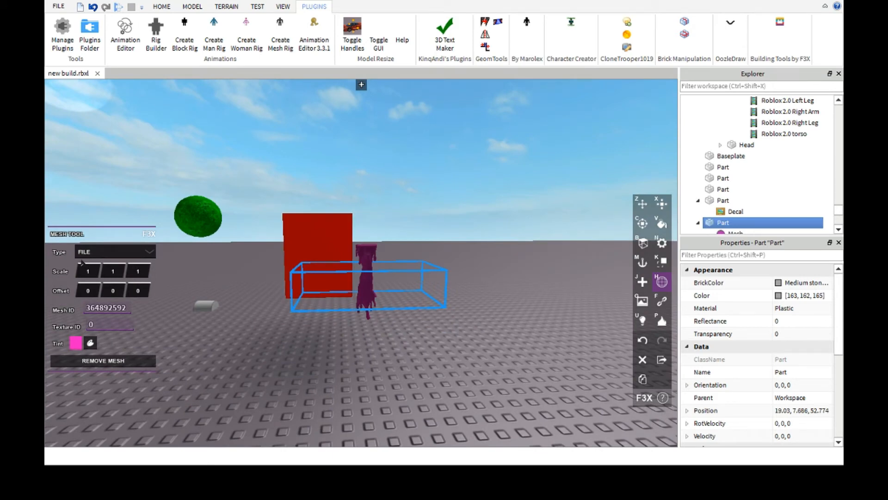
Scale the pink mesh to 10, 4 and 10 along its three axes.
text(10)
key(Return)
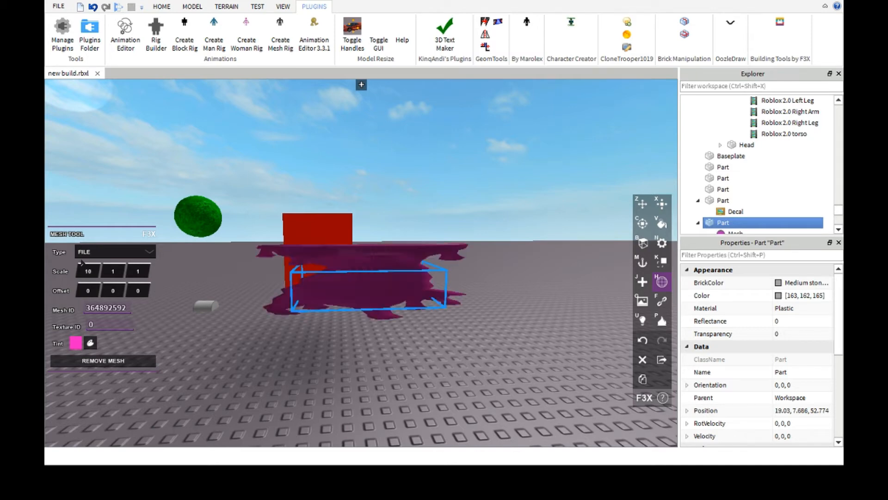
text(4)
key(Return)
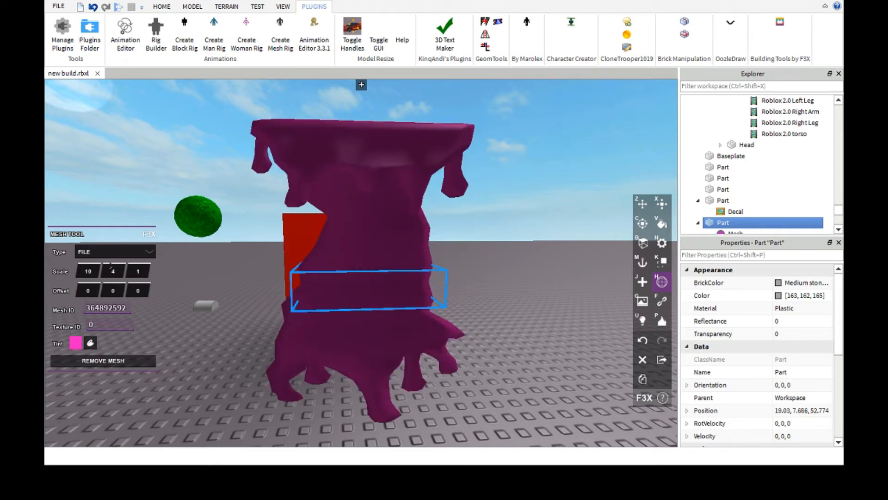
click(137, 271)
text(10)
key(Return)
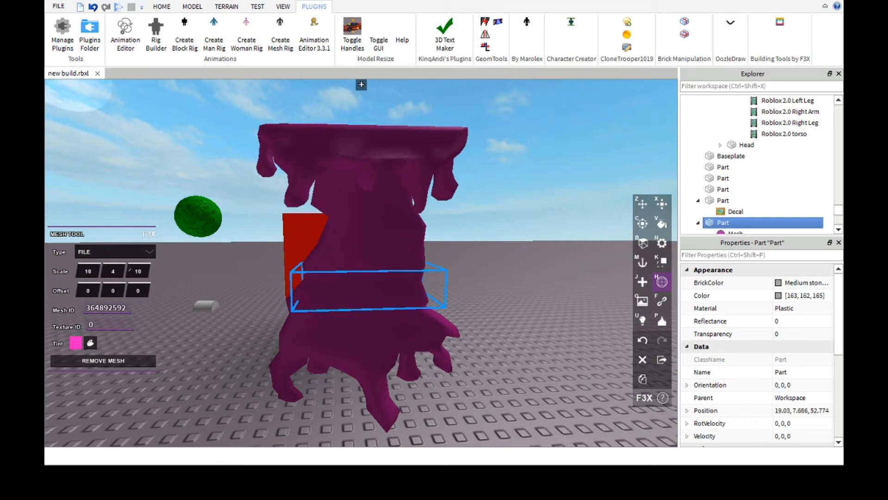
Resize the pink mesh's part by 6 studs upward and 1 stud downward, to 4 × 8 × 2.
right_drag(417, 238, 397, 237)
scroll(401, 237, down, 3)
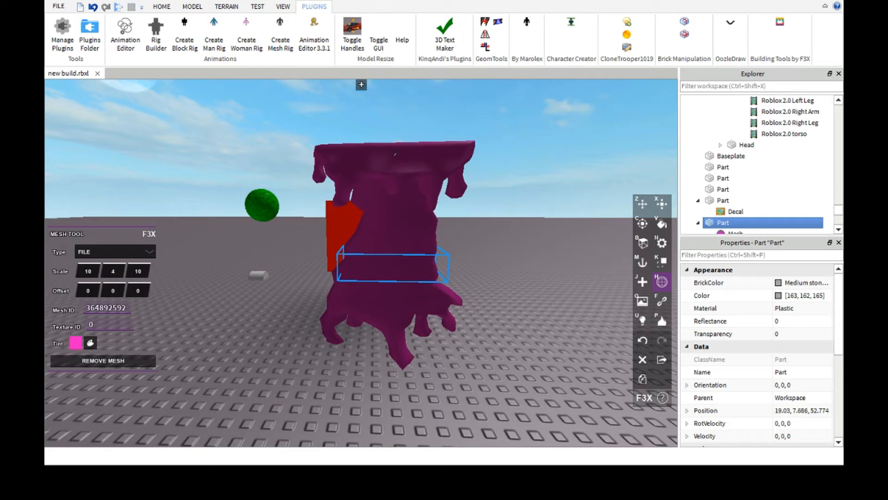
scroll(424, 295, down, 3)
scroll(424, 295, up, 5)
right_drag(423, 294, 423, 295)
scroll(424, 295, down, 2)
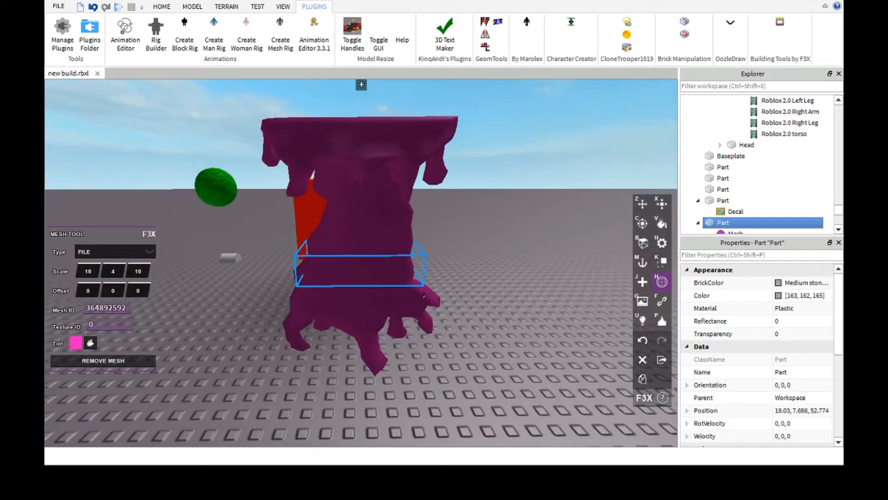
scroll(424, 295, down, 3)
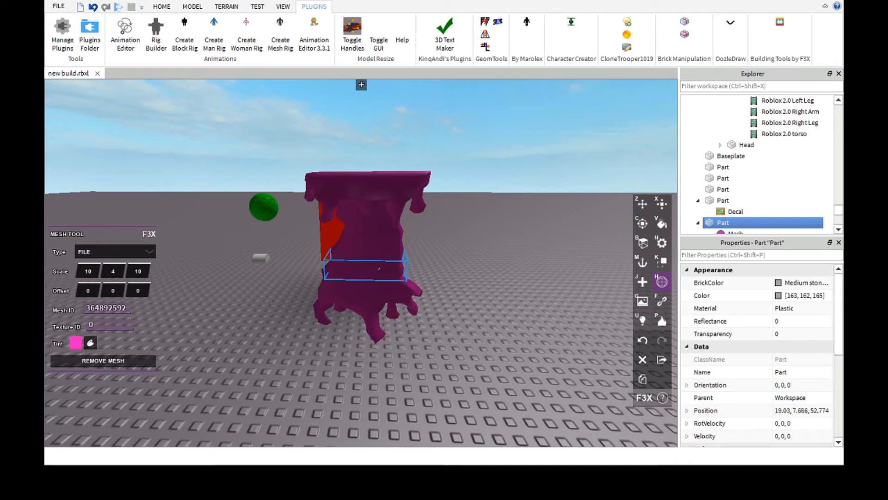
click(653, 197)
drag(366, 216, 347, 74)
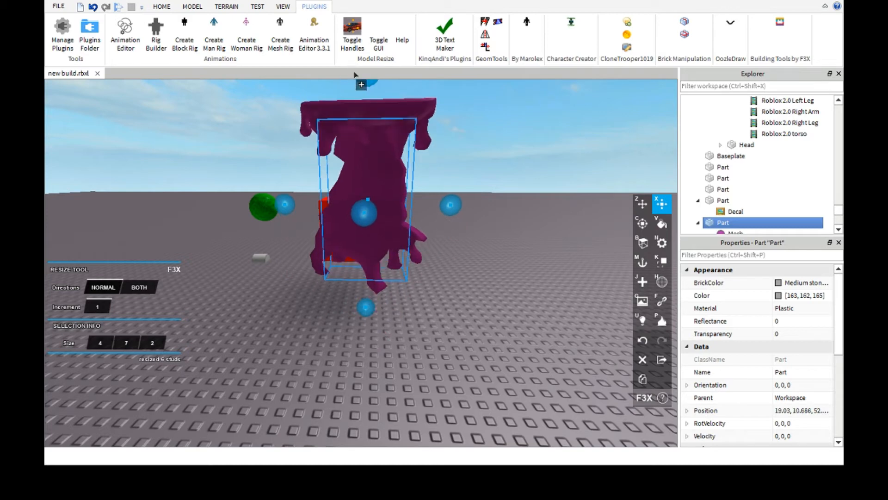
drag(366, 306, 361, 329)
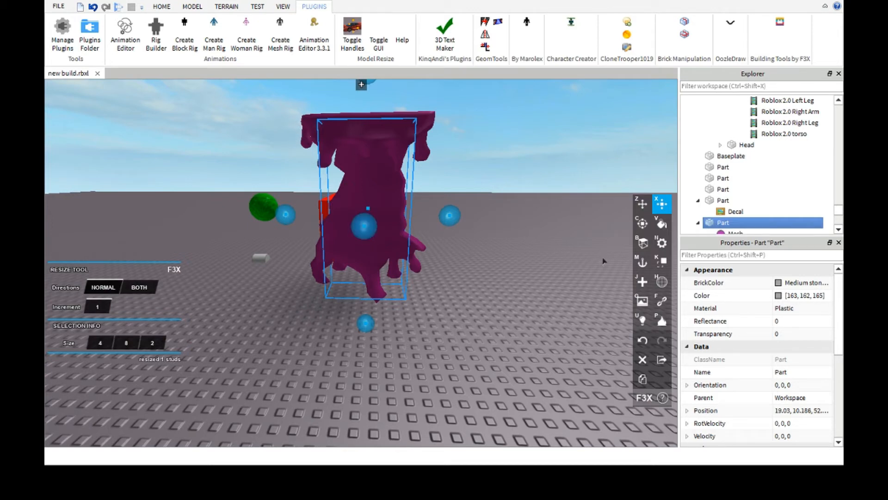
Offset the pink mesh by 3 along its first axis with the Mesh tool.
click(661, 282)
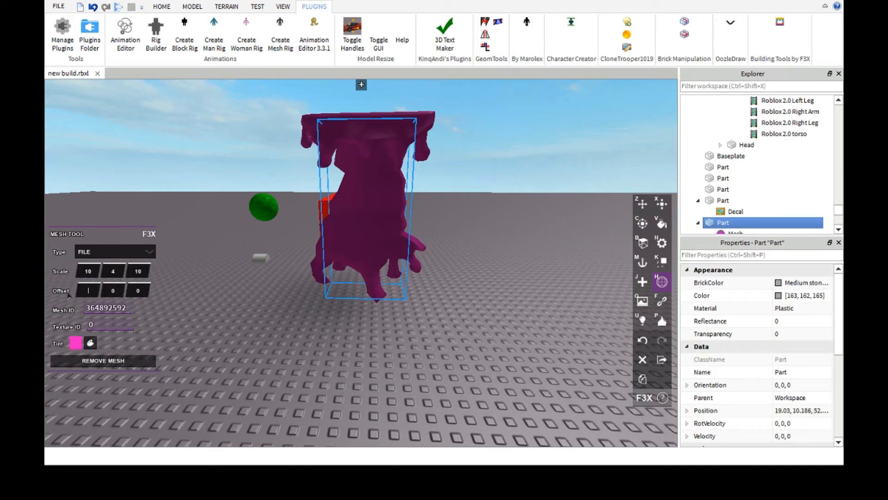
key(Return)
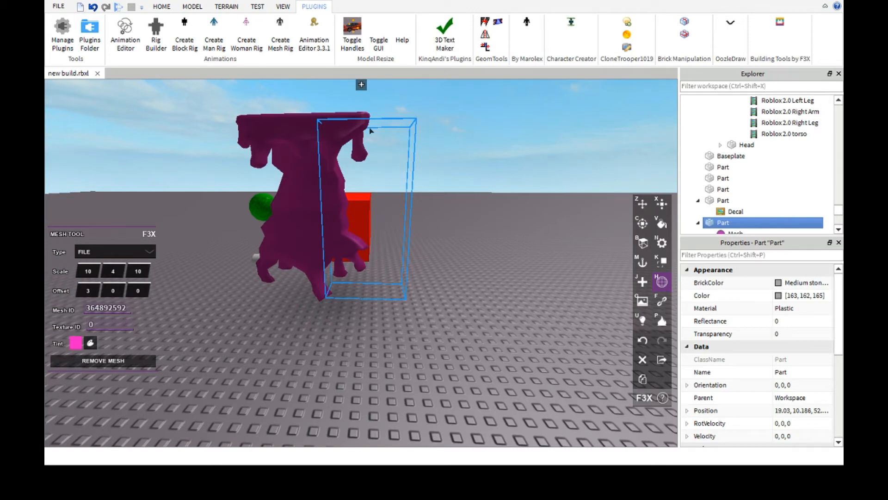
key(a)
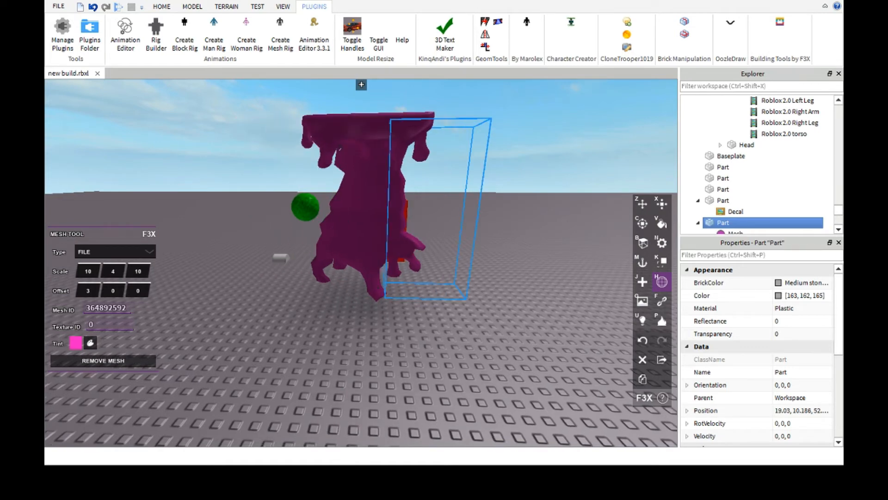
key(d)
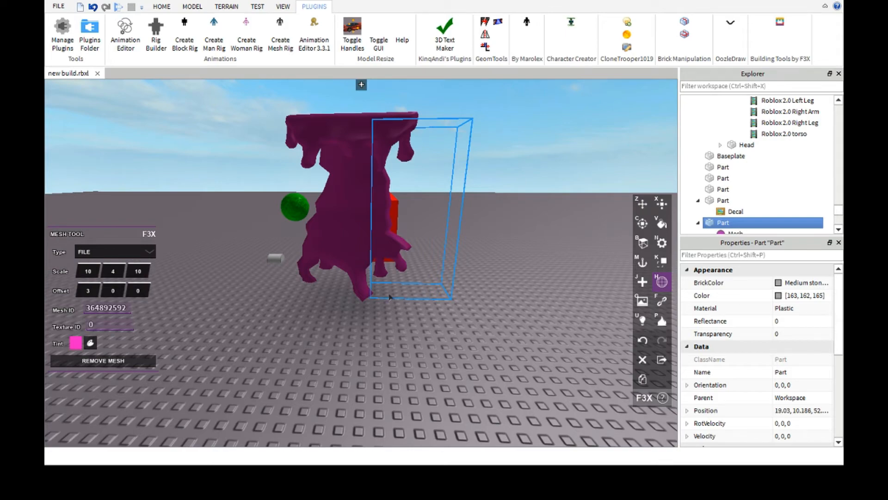
Add a decal to the top side of the plain grey part beside the card part with the Texture tool.
right_drag(412, 305, 410, 304)
scroll(410, 304, down, 1)
click(642, 301)
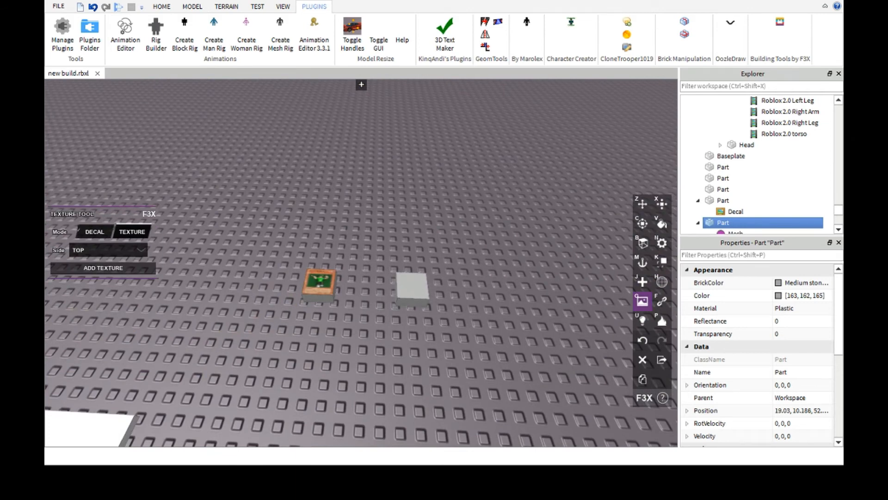
click(95, 231)
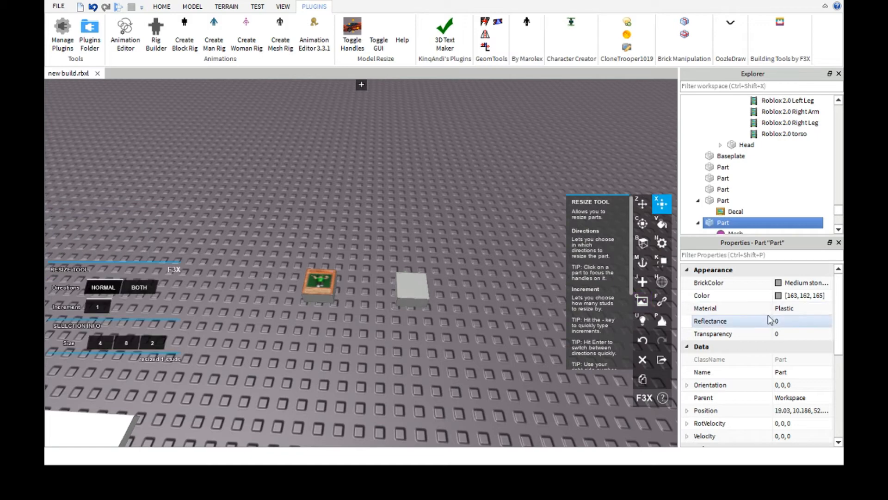
click(662, 320)
click(662, 300)
click(642, 300)
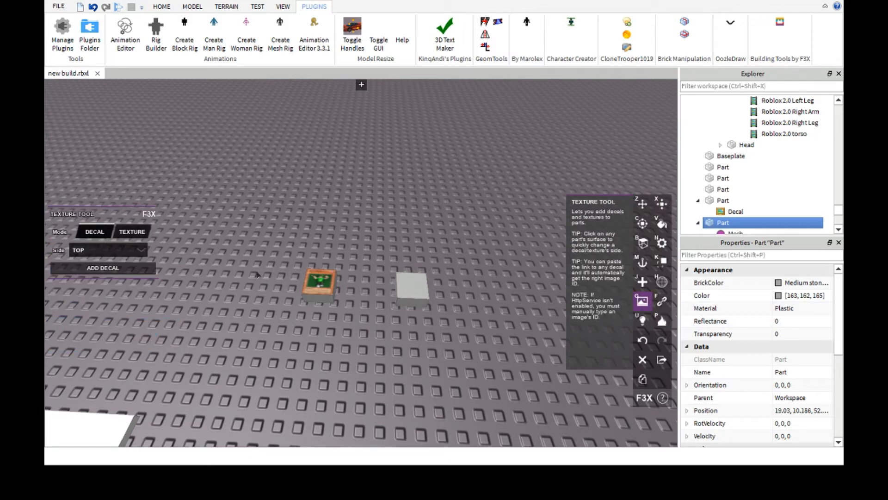
click(411, 284)
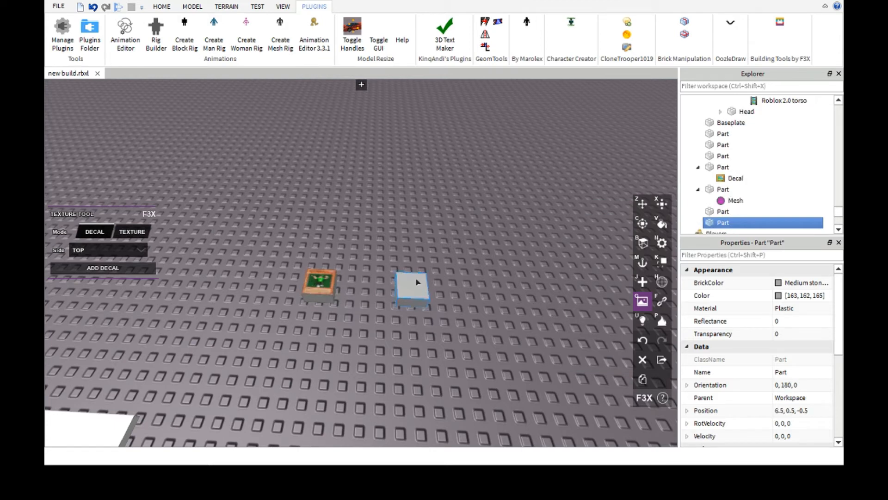
click(121, 249)
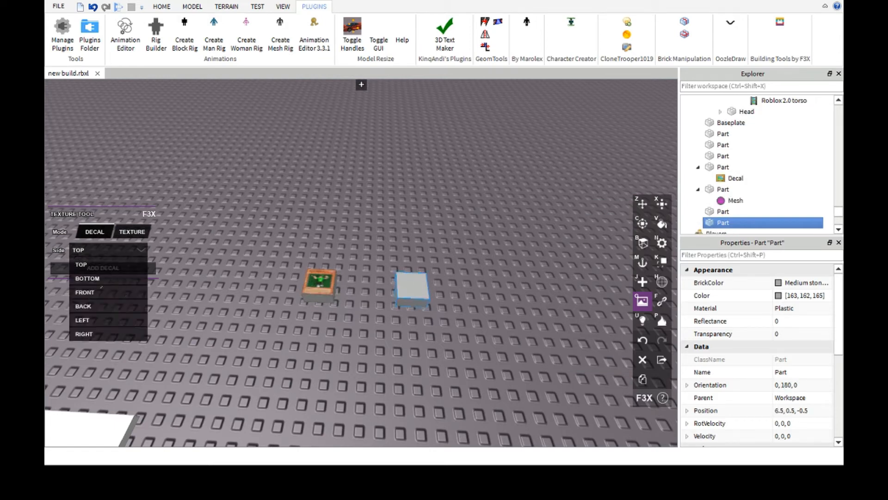
click(107, 262)
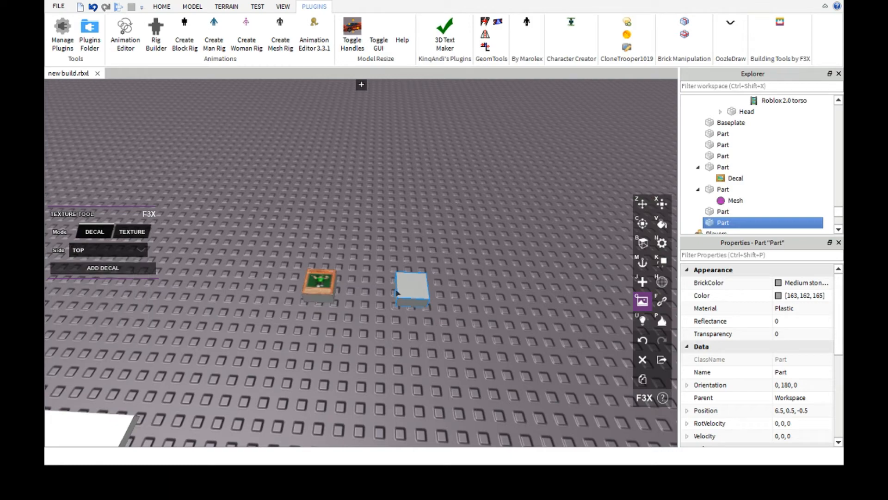
click(107, 267)
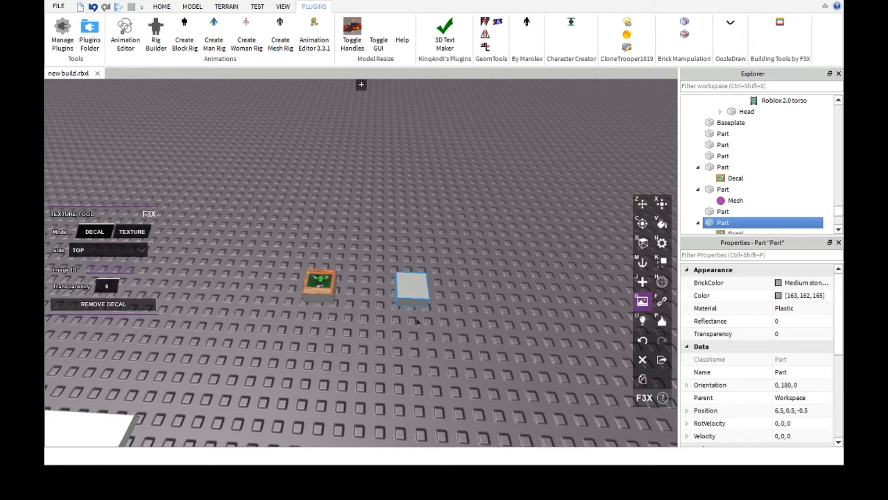
Copy the Texture value of the decal on the card part.
scroll(405, 316, up, 1)
scroll(406, 316, up, 2)
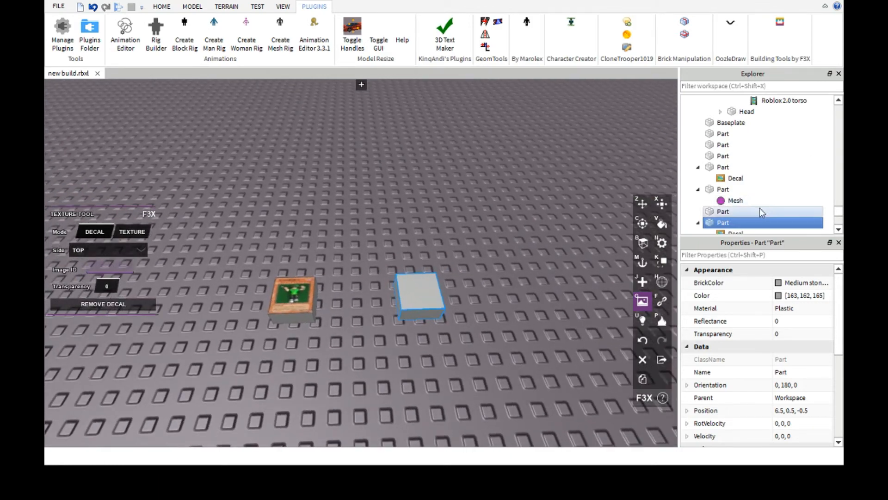
scroll(760, 207, down, 1)
click(734, 200)
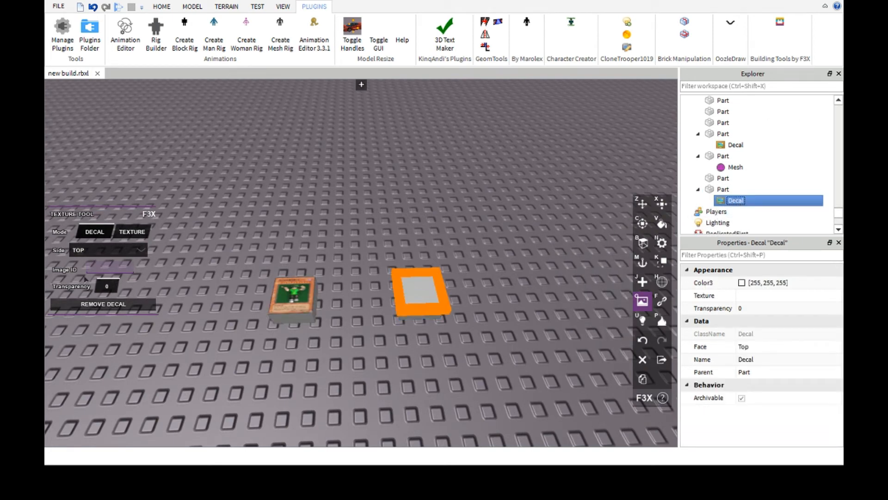
click(292, 299)
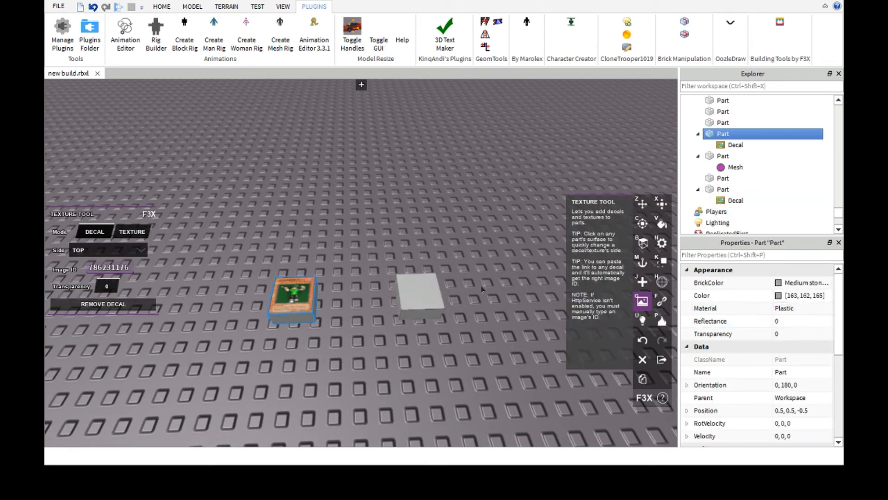
scroll(800, 316, down, 3)
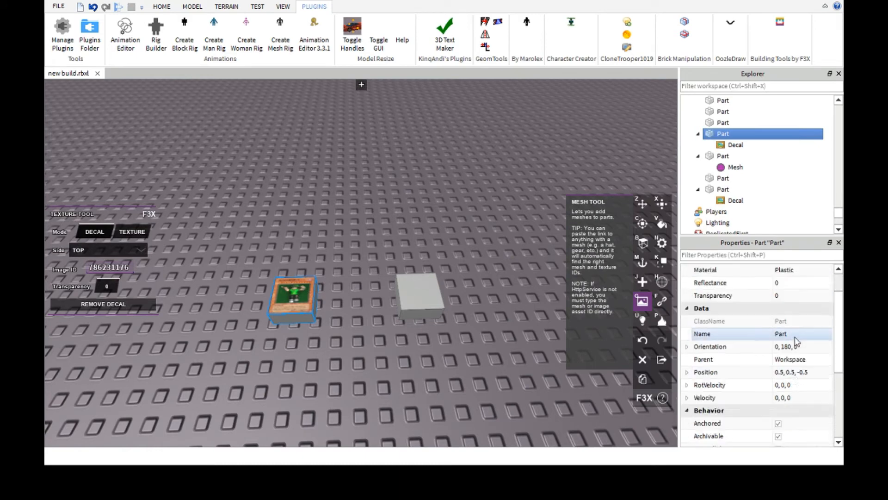
click(736, 145)
click(789, 295)
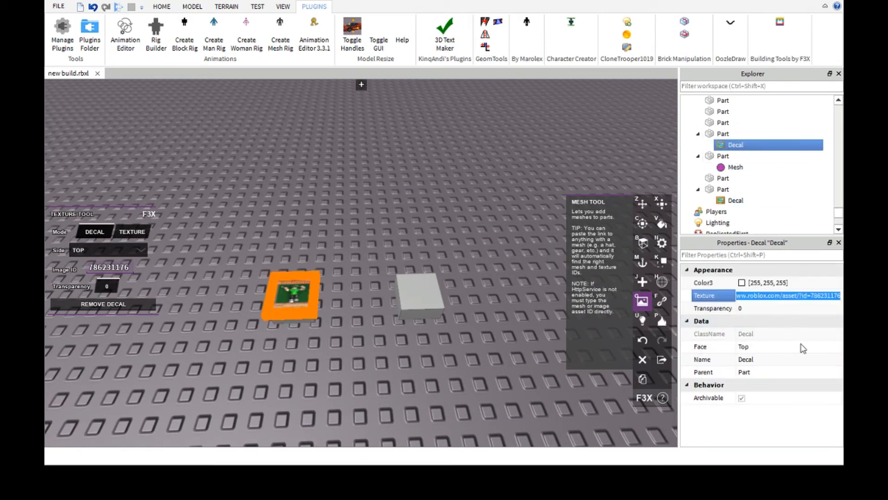
Apply 786231176 as the image ID of the plain grey part's top decal.
click(415, 281)
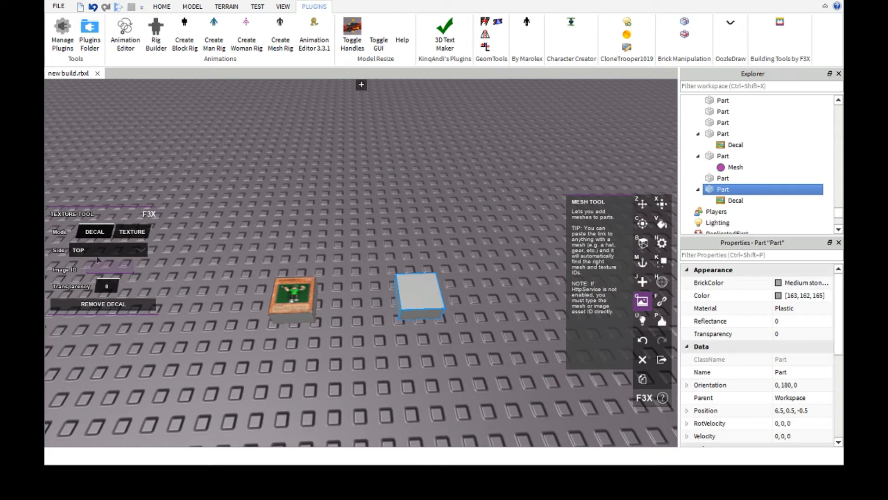
click(736, 200)
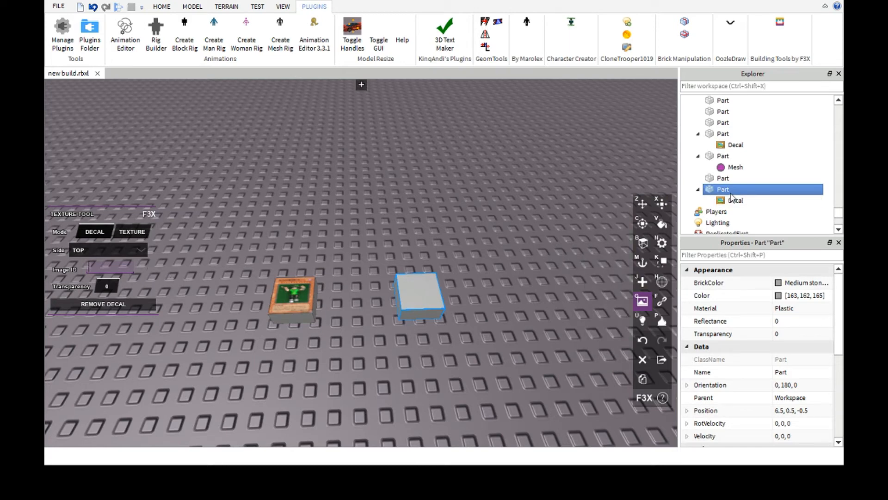
click(93, 266)
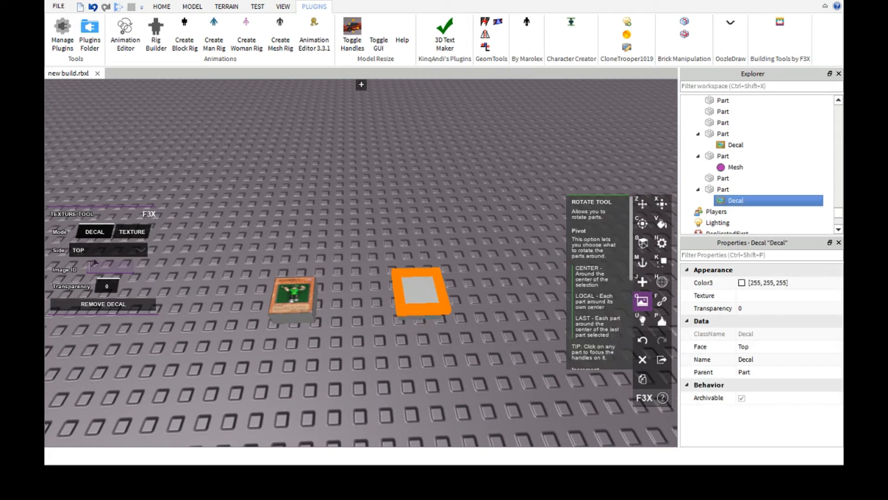
text(786231176)
key(Return)
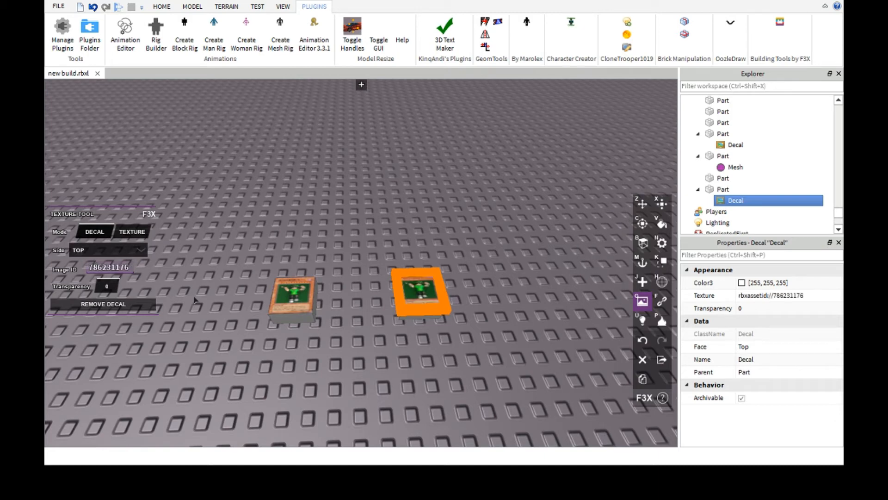
Try a transparency of 0.5 on the new decal and undo it.
text(.5)
key(Return)
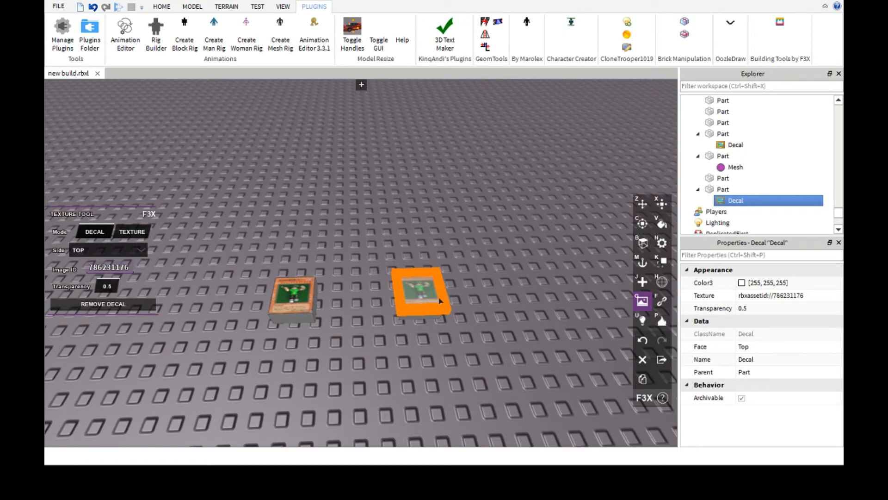
key(ctrl+z)
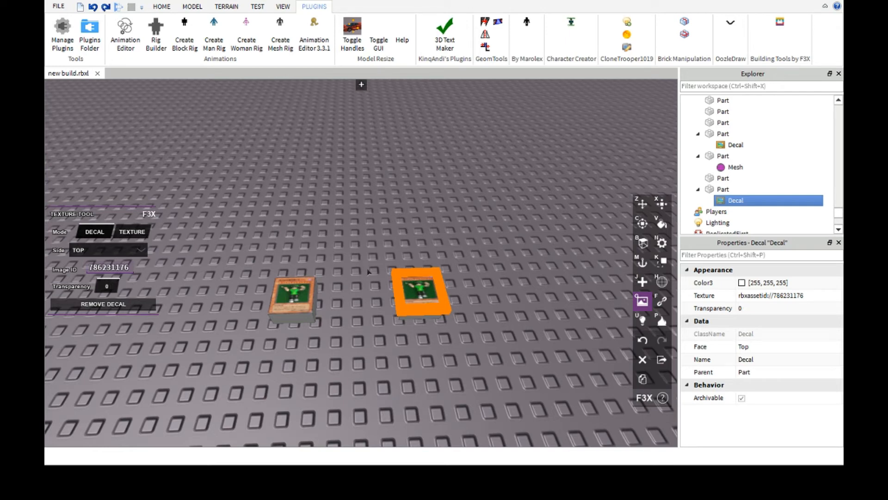
Enlarge the original card part to 8 × 1 × 6 studs with the Resize tool.
click(288, 300)
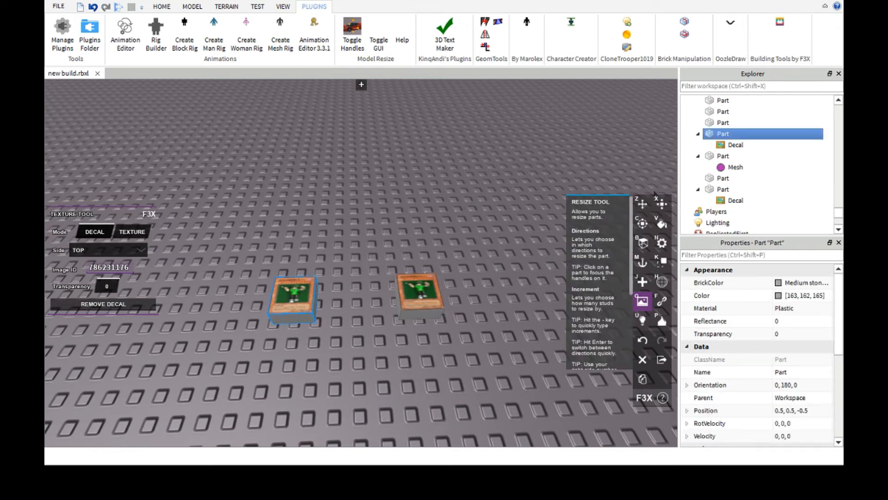
click(662, 203)
drag(357, 297, 372, 298)
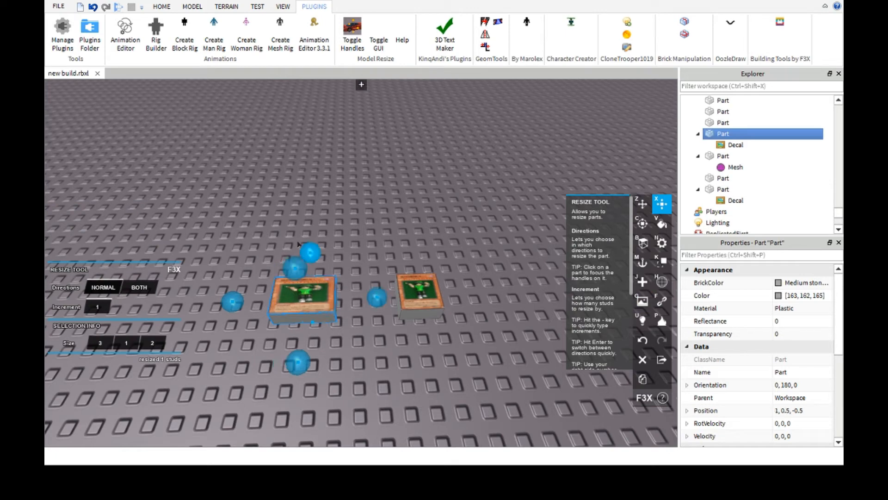
drag(298, 243, 303, 196)
drag(240, 268, 144, 253)
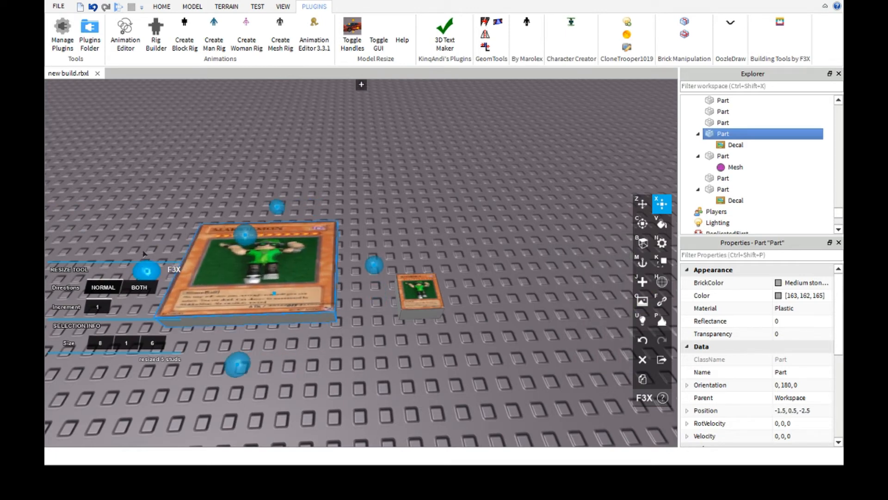
Delete the decal from the small card part.
click(419, 291)
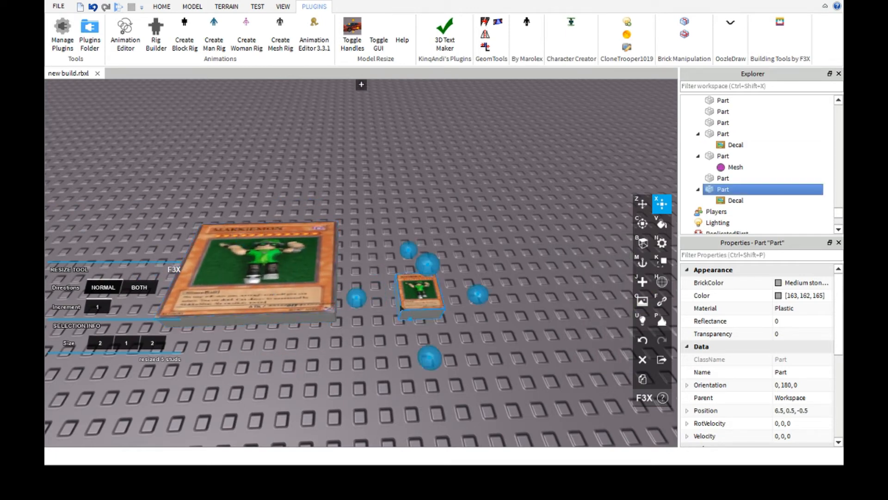
click(752, 202)
key(Delete)
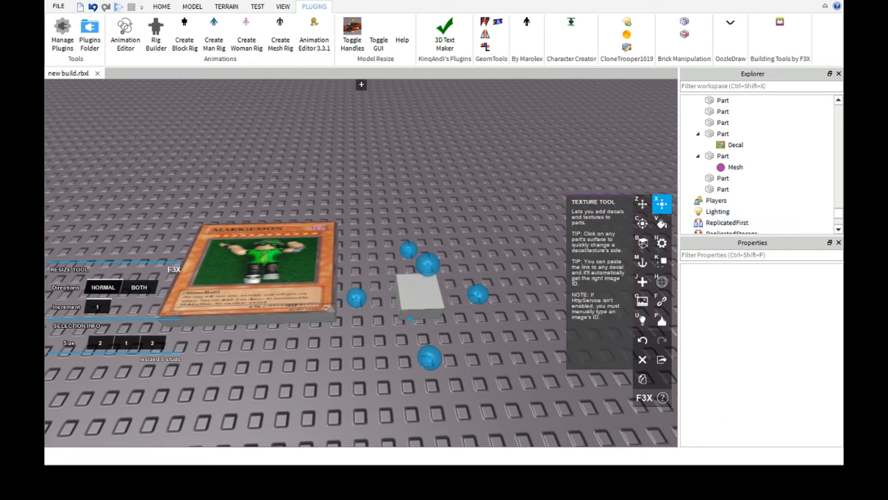
Add a texture to the top side of the small plain part and set its image ID to 786231176.
click(642, 301)
click(132, 232)
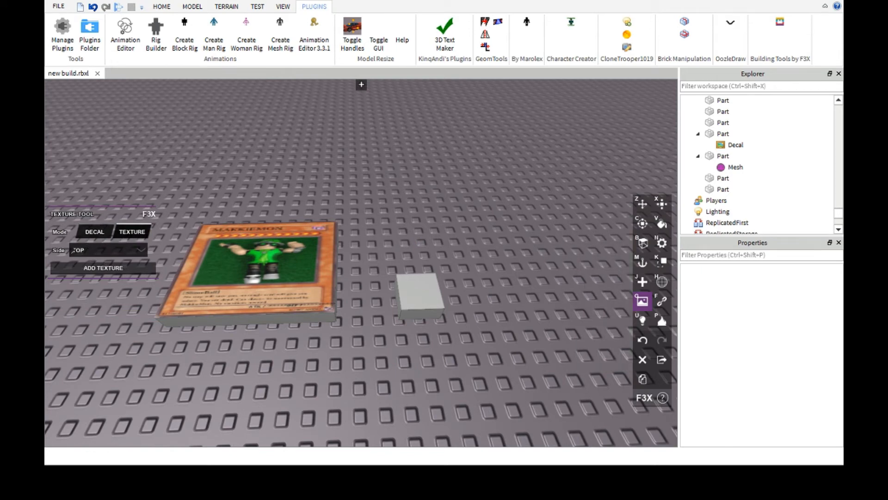
click(103, 268)
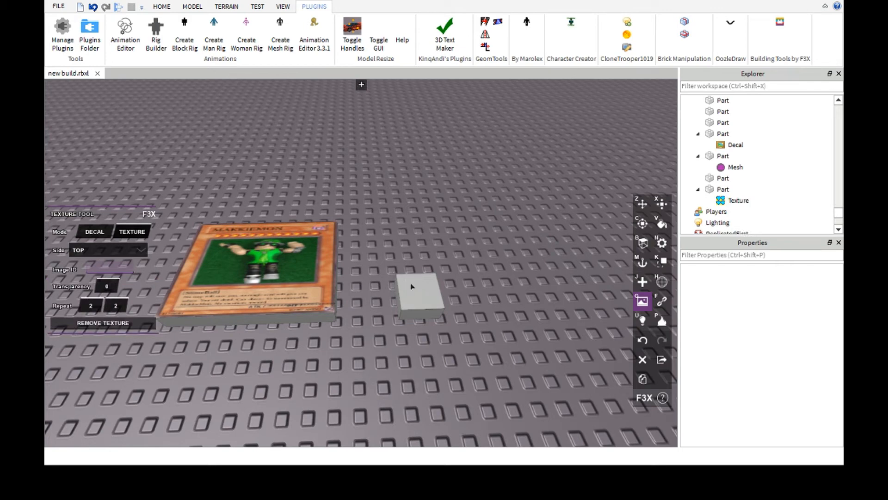
click(737, 200)
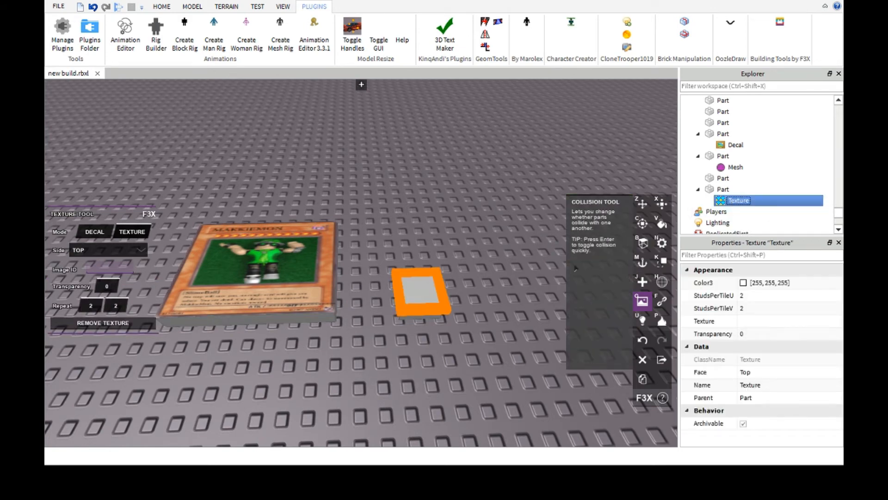
click(97, 258)
text(http://www.roblox.com/asset/?id=788253574)
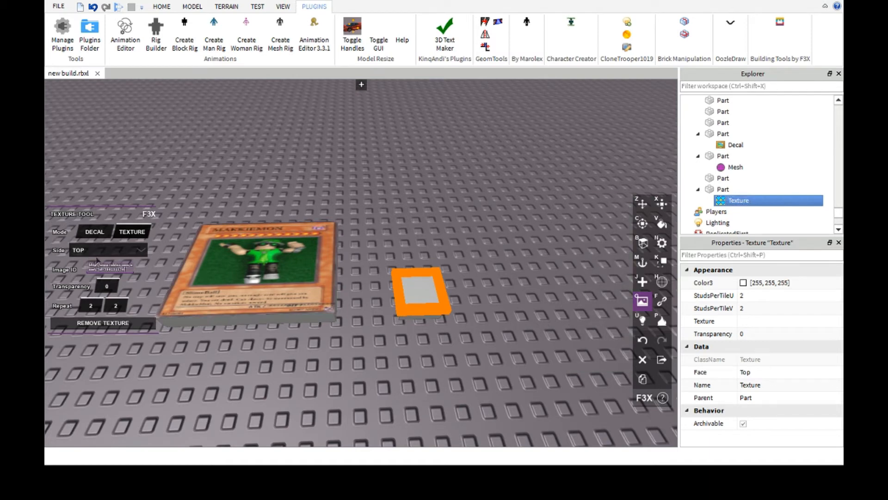
key(Return)
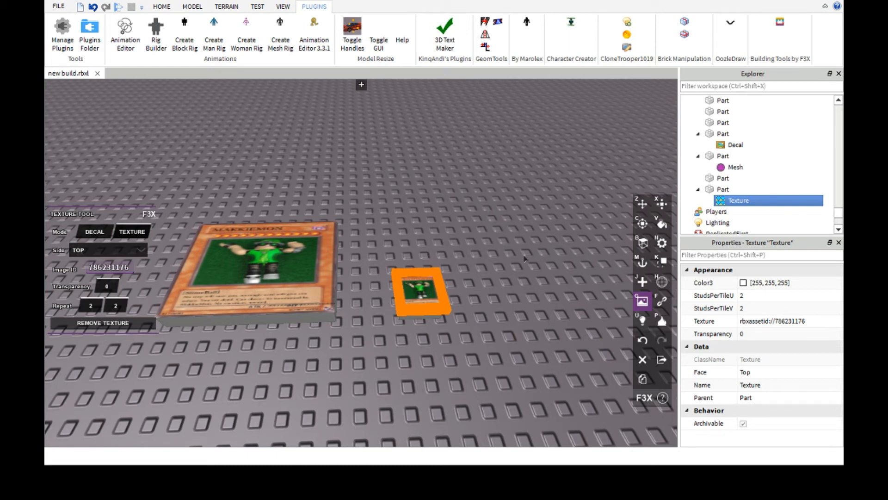
Enlarge the textured part to 19 × 1 × 19 studs with the Resize tool.
click(662, 204)
drag(479, 293, 587, 261)
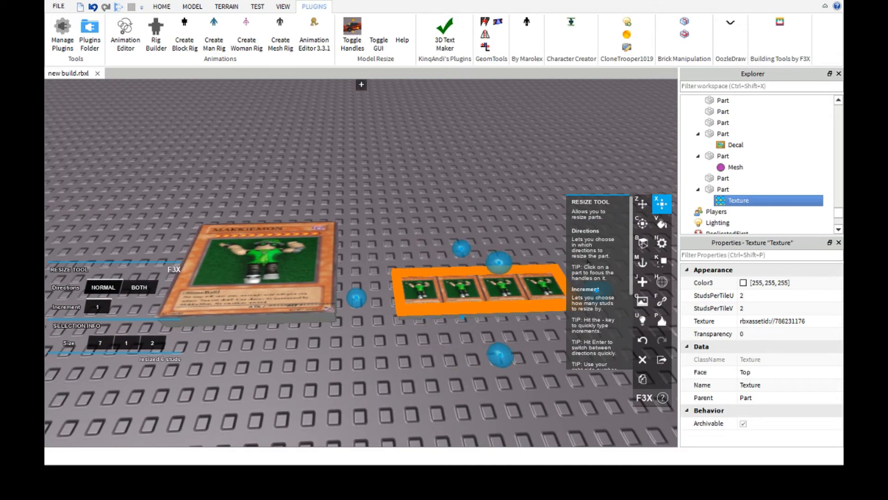
scroll(587, 261, down, 3)
drag(440, 316, 463, 419)
scroll(478, 315, down, 1)
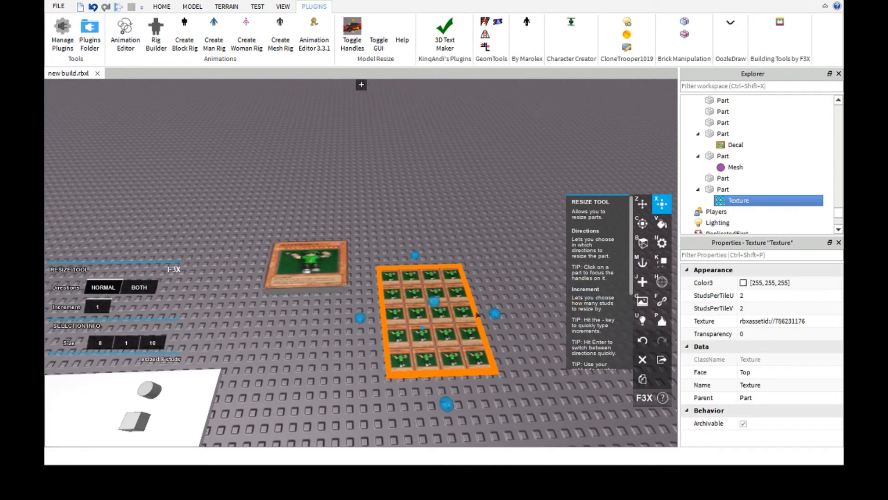
drag(494, 314, 572, 311)
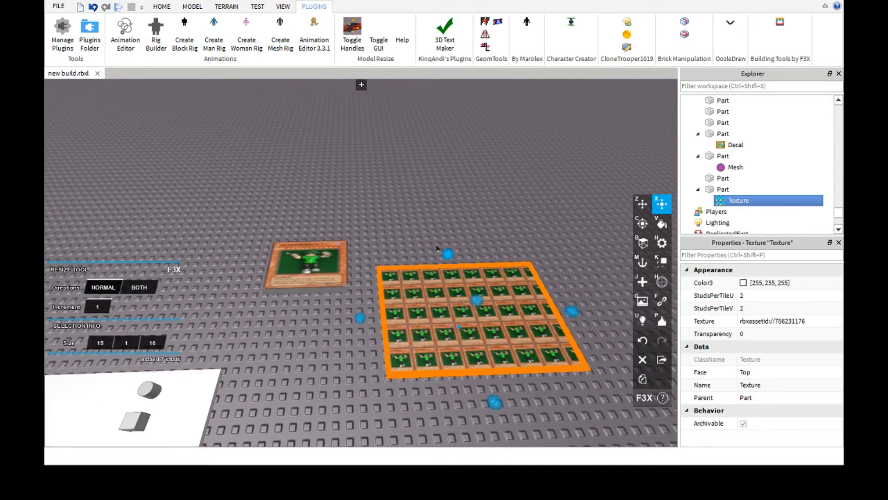
drag(447, 253, 427, 203)
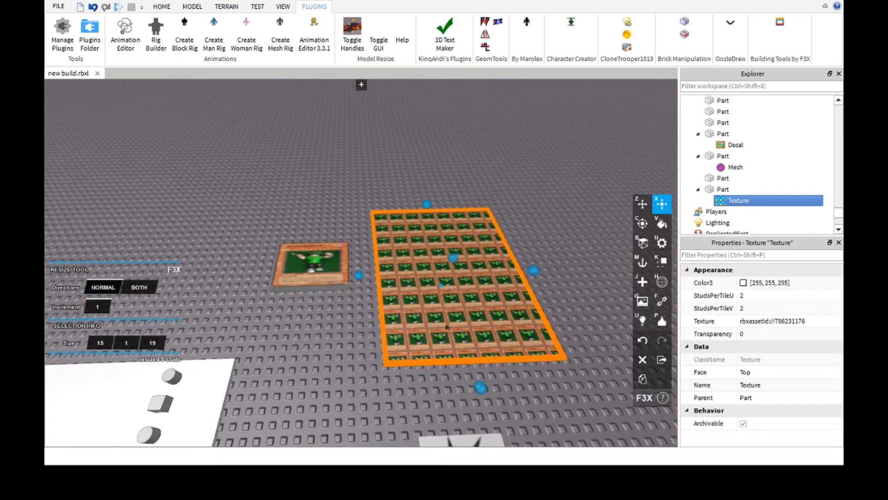
right_drag(446, 327, 439, 317)
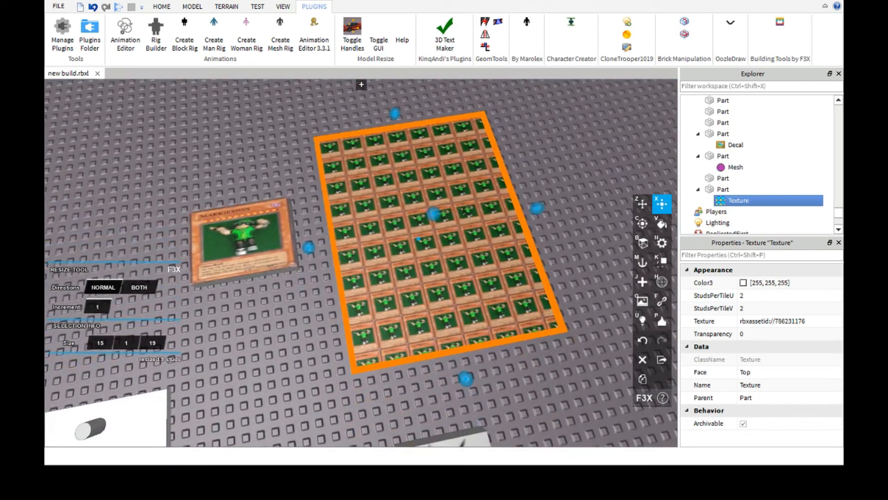
drag(536, 209, 583, 200)
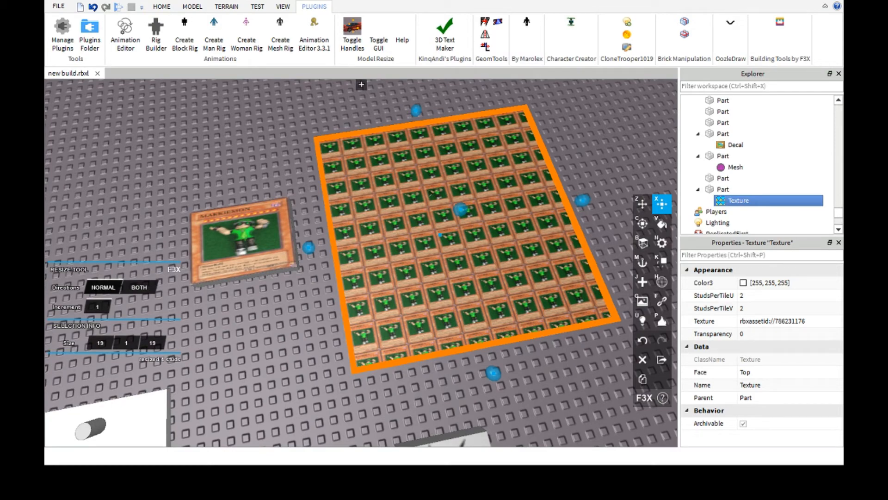
Enlarge the decal card part to 12 × 1 × 11 studs.
right_drag(486, 267, 239, 237)
click(240, 237)
drag(176, 235, 123, 235)
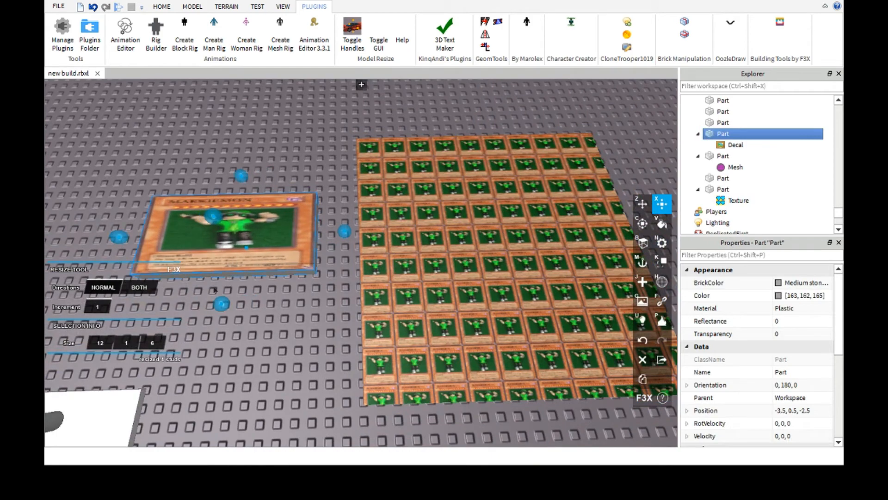
drag(222, 301, 221, 384)
scroll(346, 318, down, 4)
key(a)
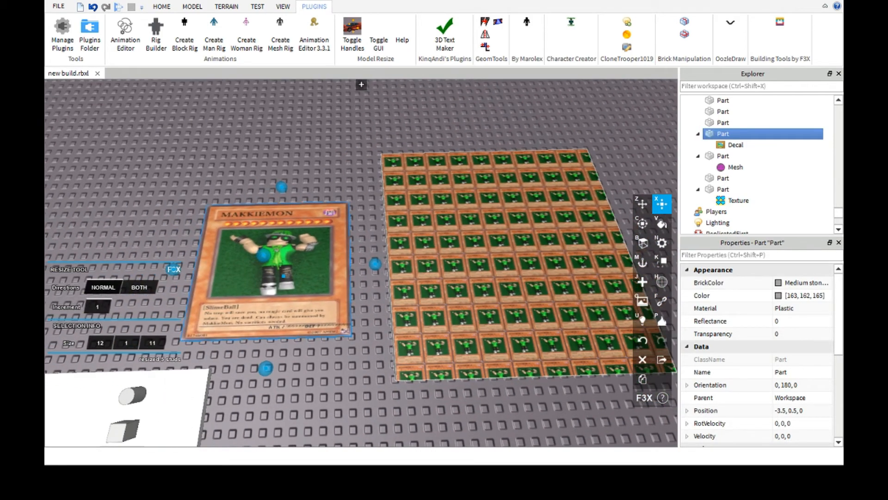
Set the first repeat value of the large part's top texture to 4 with the Texture tool.
click(503, 243)
key(d)
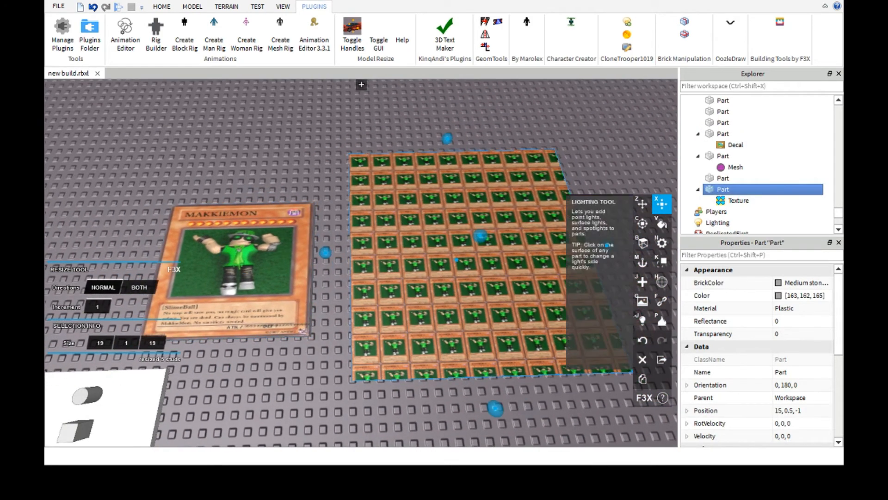
click(642, 301)
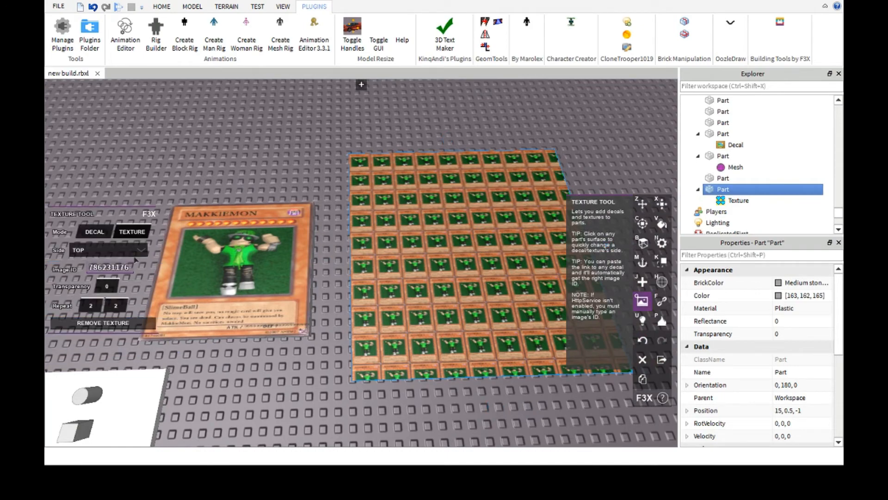
key(w)
key(d)
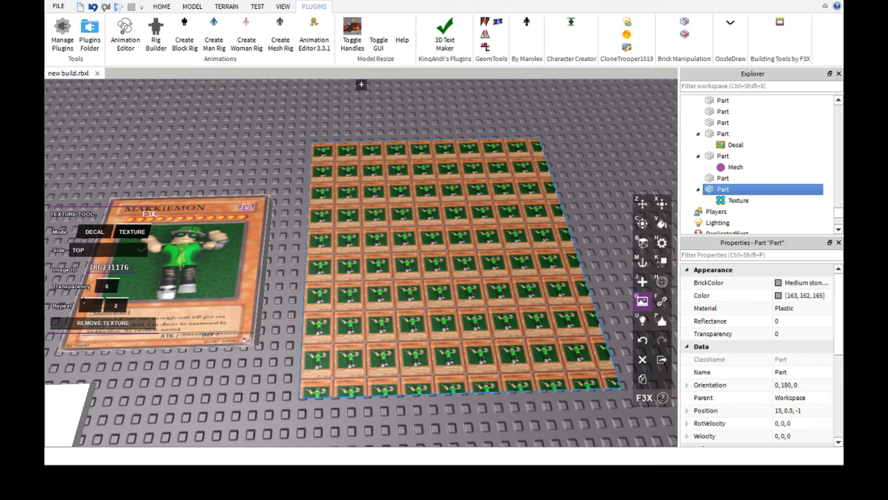
text(4)
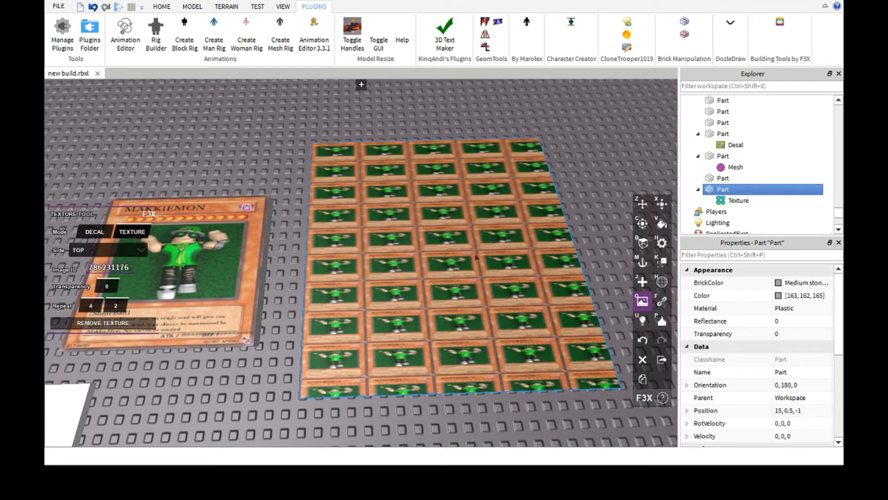
Try a first repeat value of 0.1 on the large part's texture and undo it.
text(s)
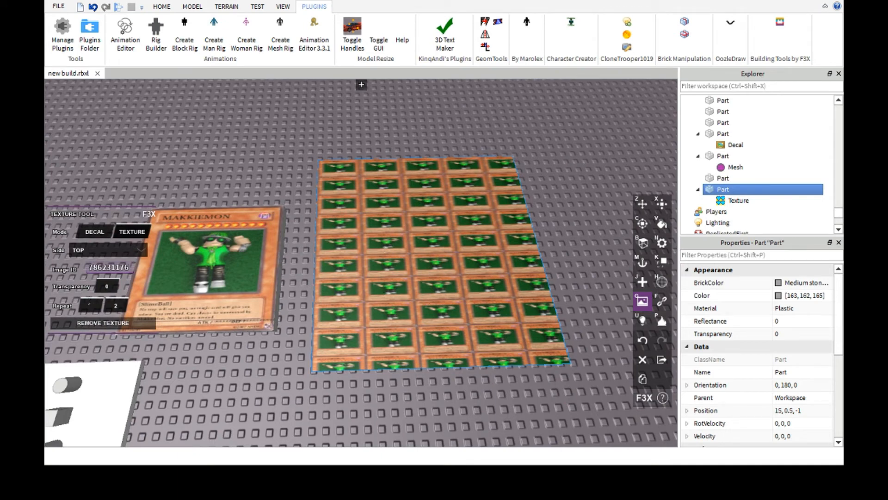
click(89, 305)
text(.1)
key(Return)
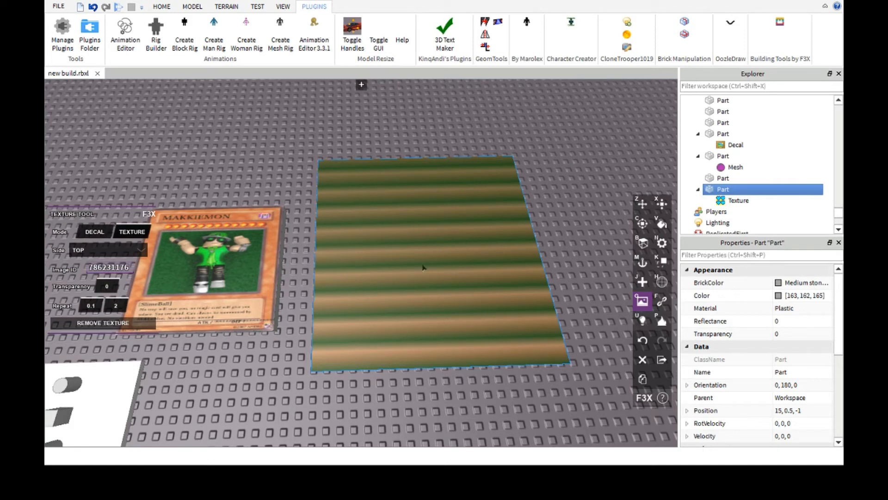
key(ctrl+z)
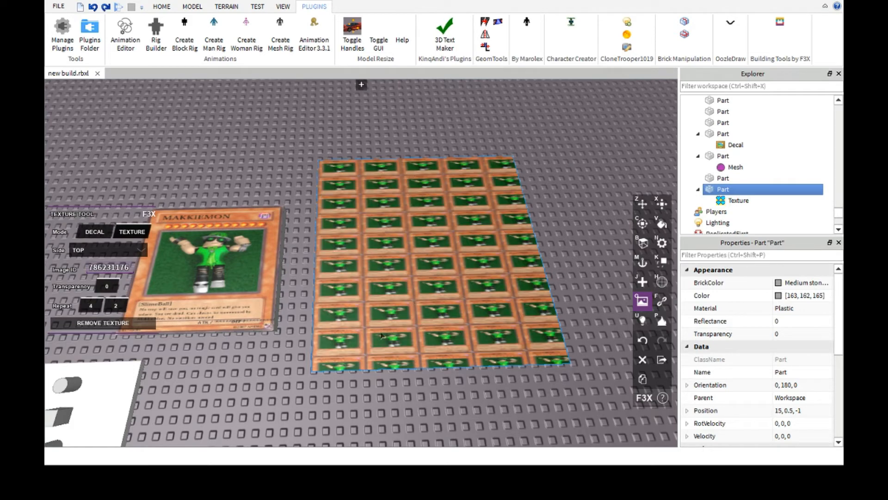
Try a transparency of 0.5 on the large part's texture and undo it.
key(a)
key(w)
key(d)
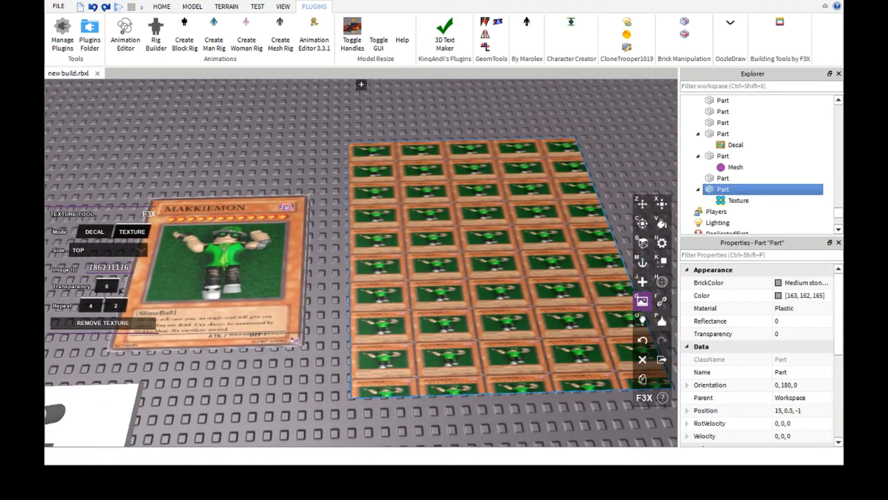
key(s)
click(96, 286)
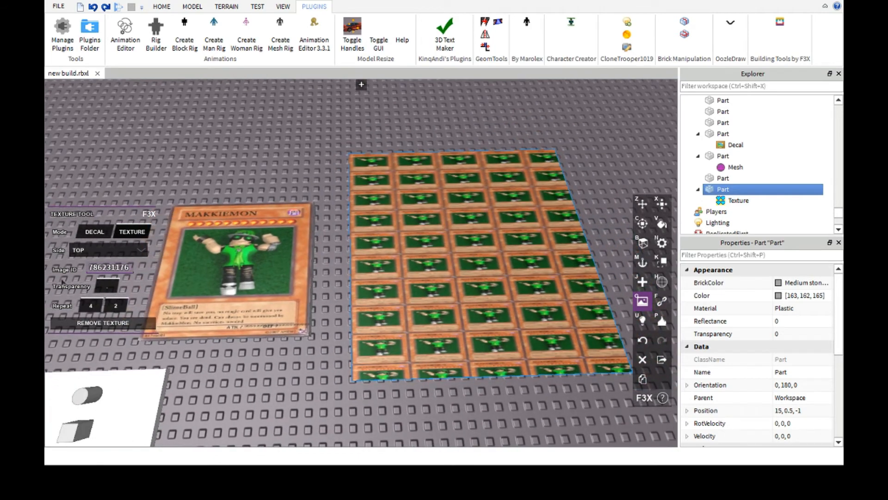
text(.5)
key(Return)
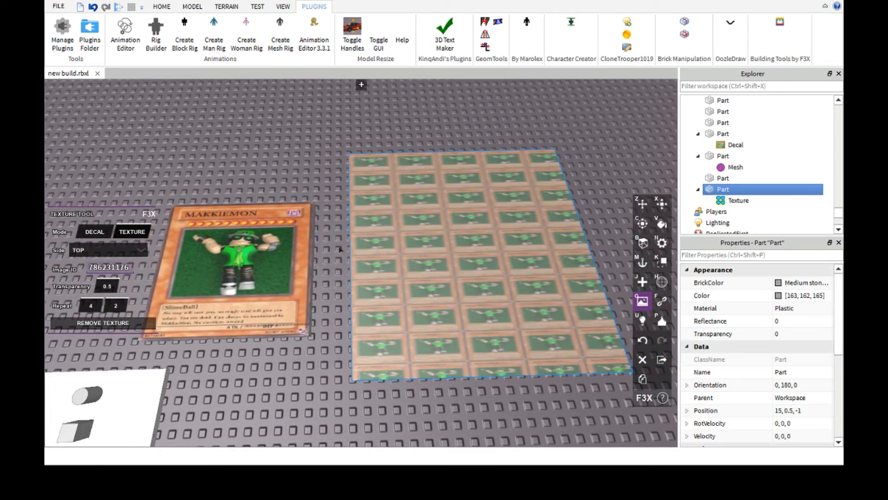
key(ctrl+z)
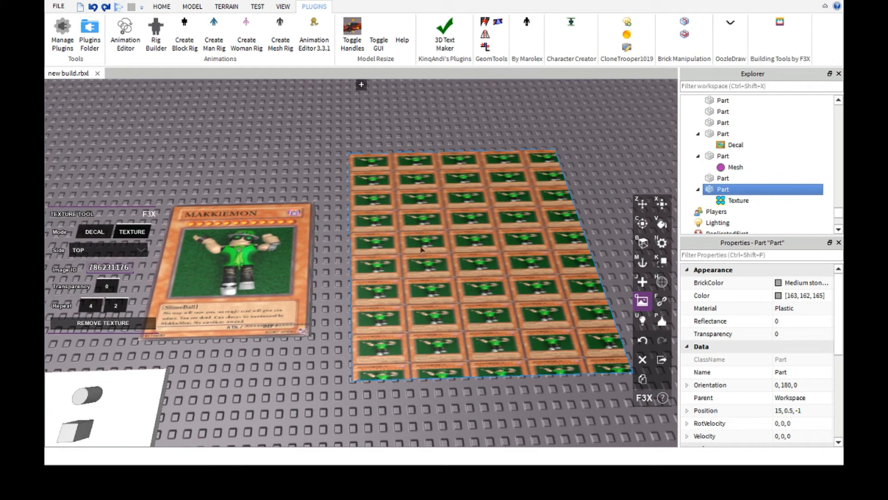
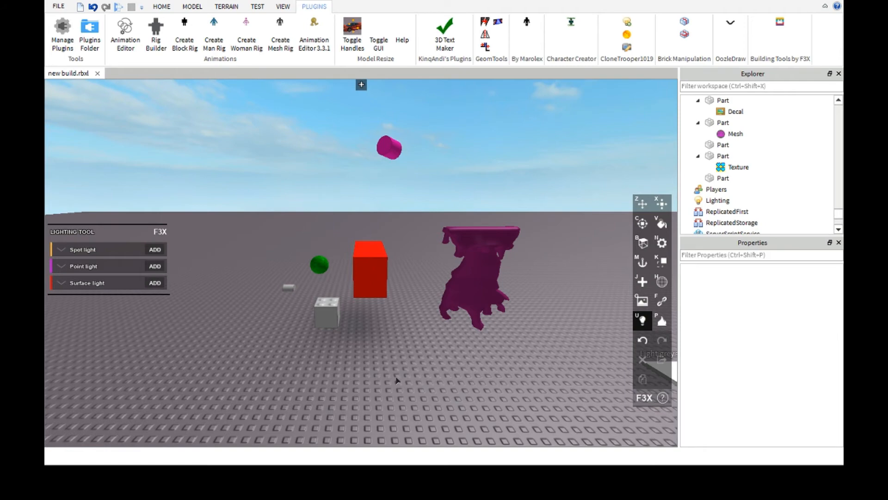
Add a spot light to the grey studded cube near the green sphere with the Lighting tool.
click(327, 314)
right_drag(390, 353, 391, 353)
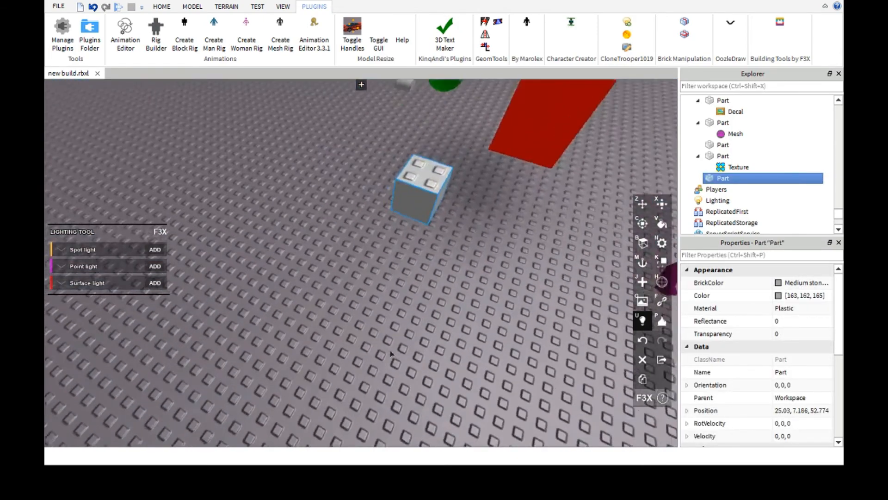
scroll(390, 353, down, 3)
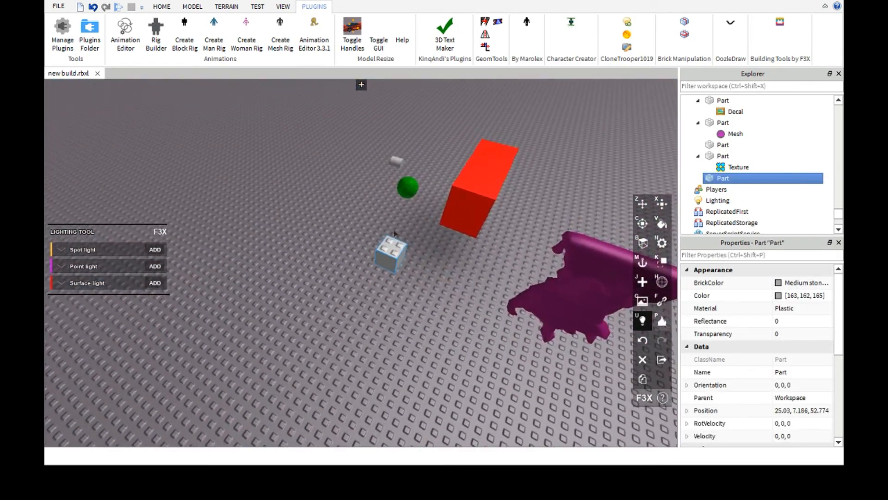
right_drag(395, 234, 394, 234)
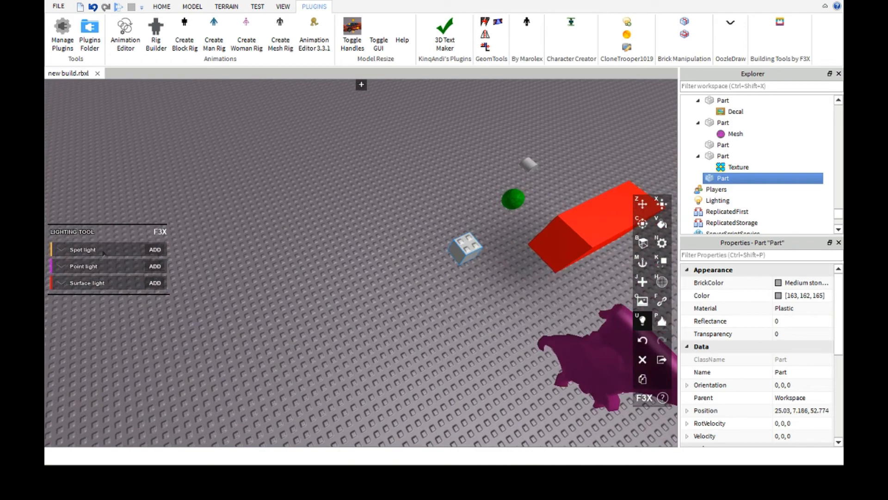
click(154, 250)
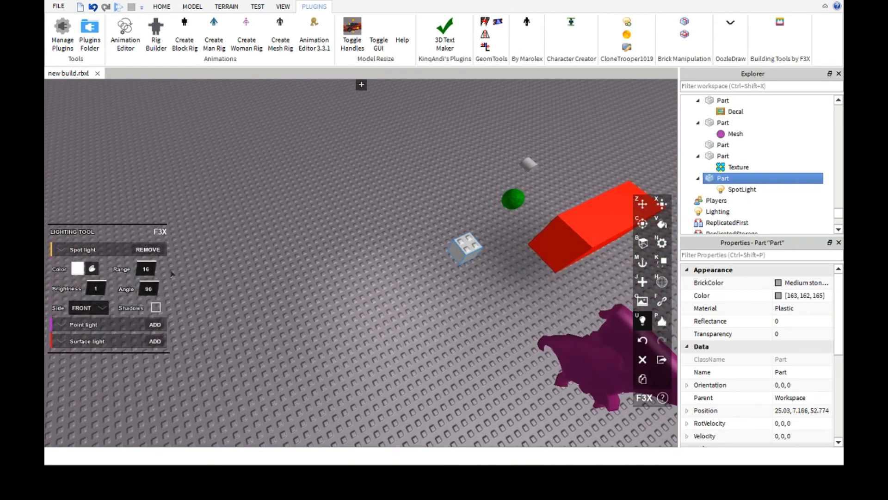
Set the cube's spot light range to 60.
right_drag(459, 286, 395, 272)
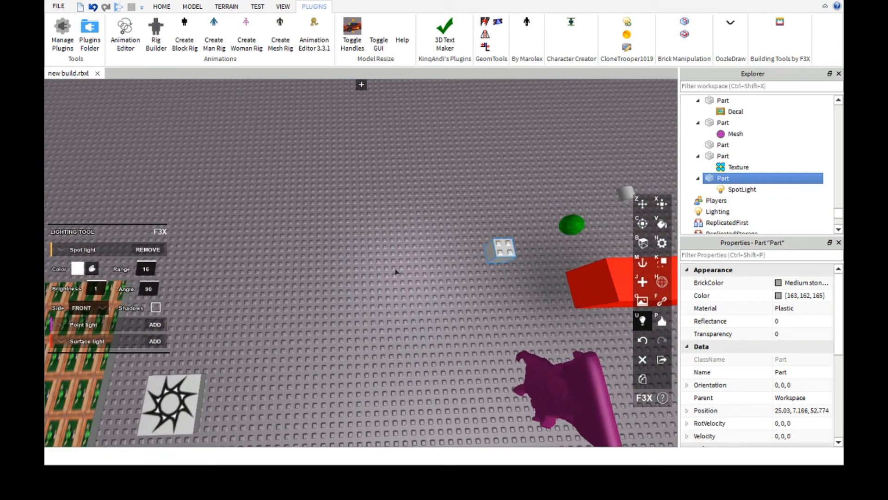
click(143, 266)
text(60)
key(Return)
scroll(140, 269, down, 1)
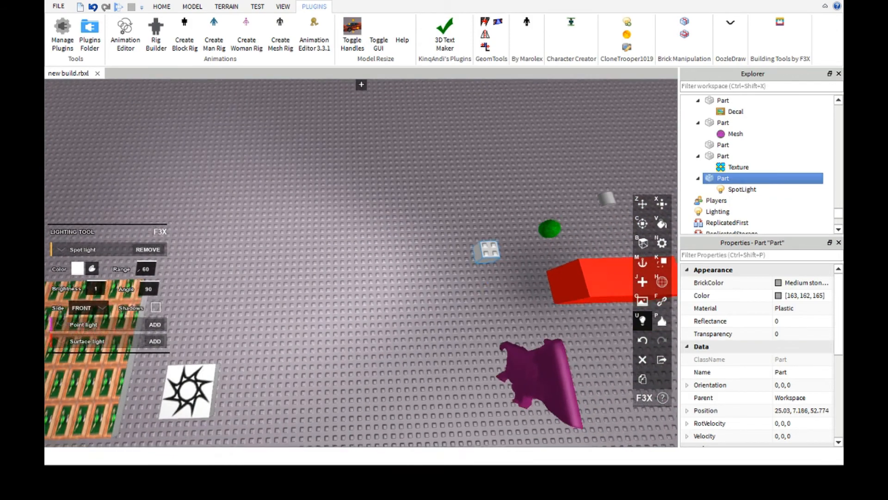
scroll(138, 268, down, 2)
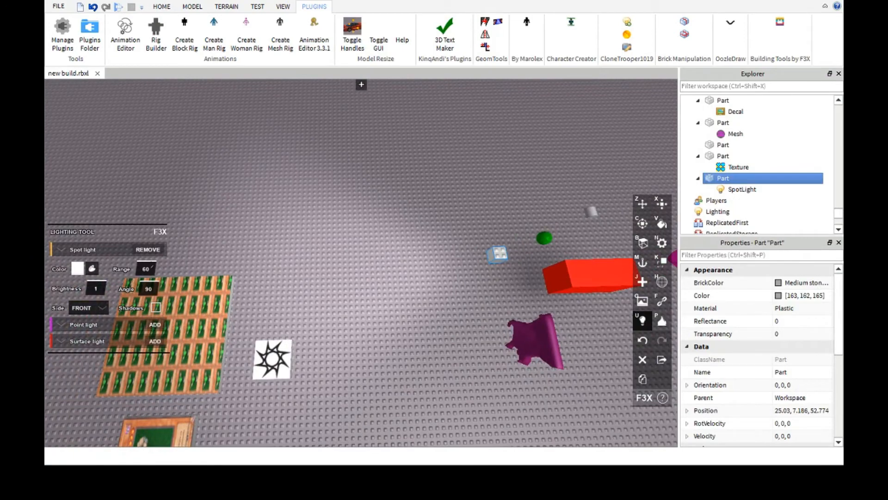
scroll(433, 259, down, 3)
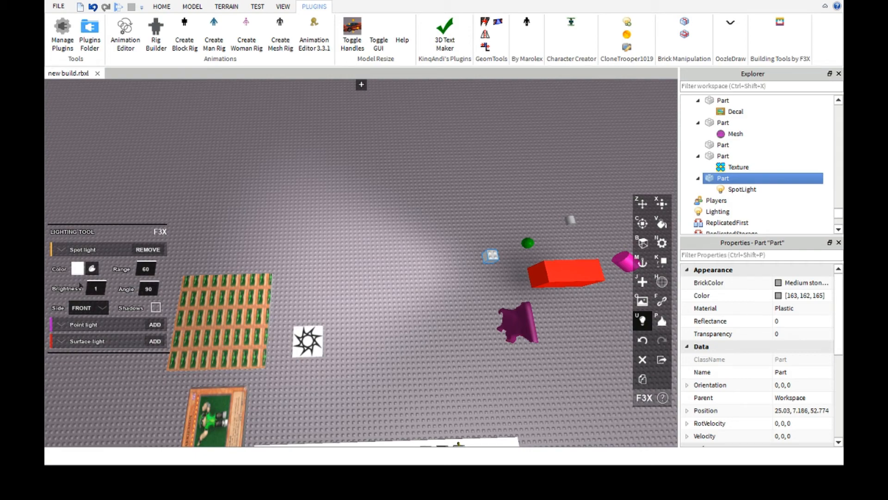
Set the spot light's brightness to 10.
text(0)
key(Return)
scroll(272, 156, down, 2)
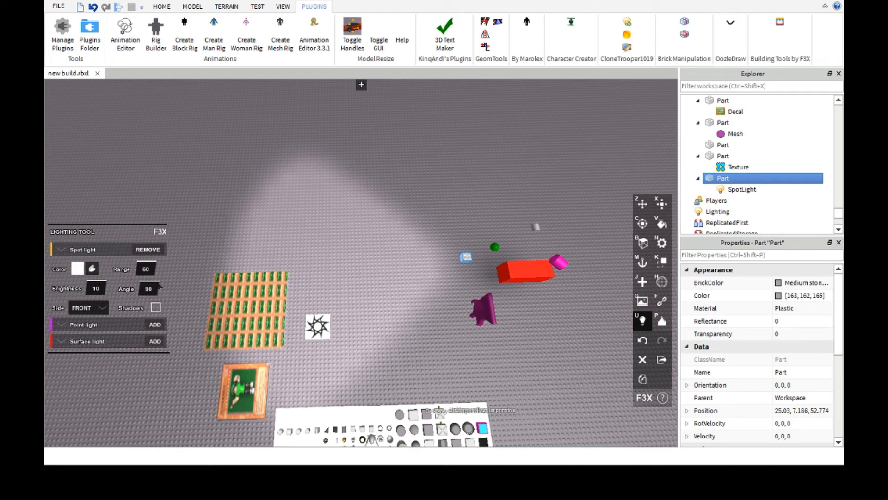
Widen the spot light's angle to 180.
click(148, 288)
text(180)
key(Return)
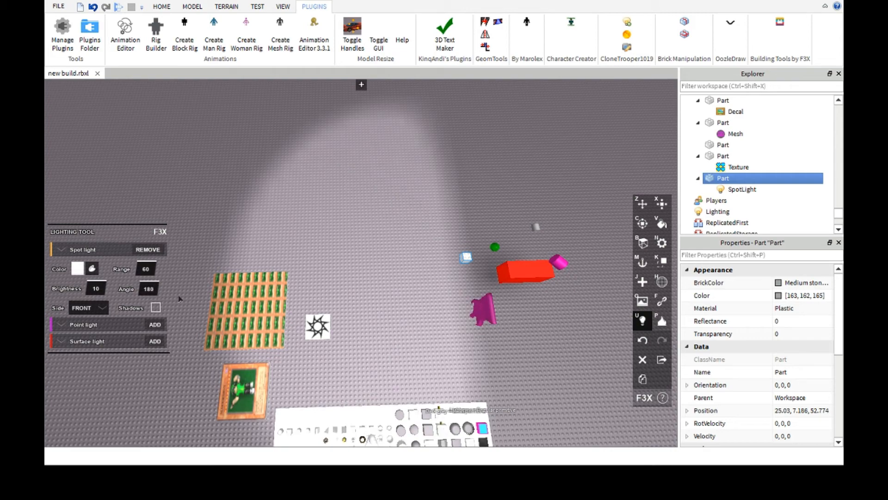
Narrow the spot light's angle to 90.
scroll(331, 254, down, 4)
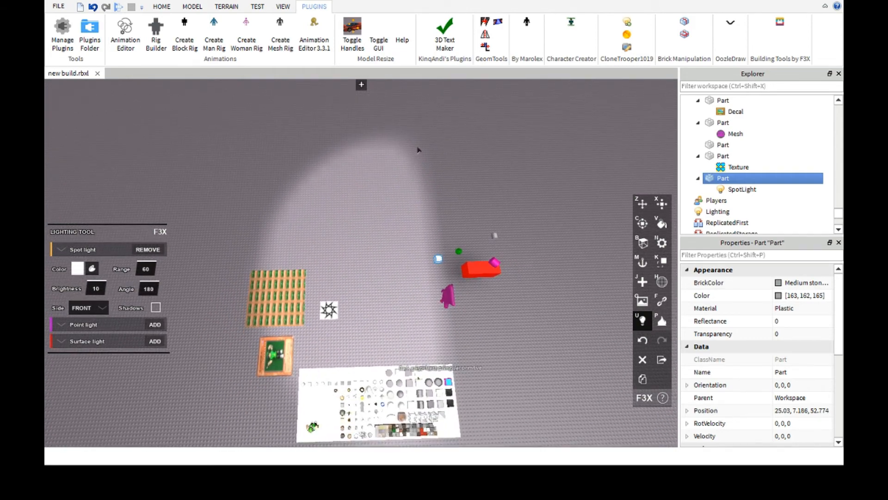
click(139, 285)
key(Return)
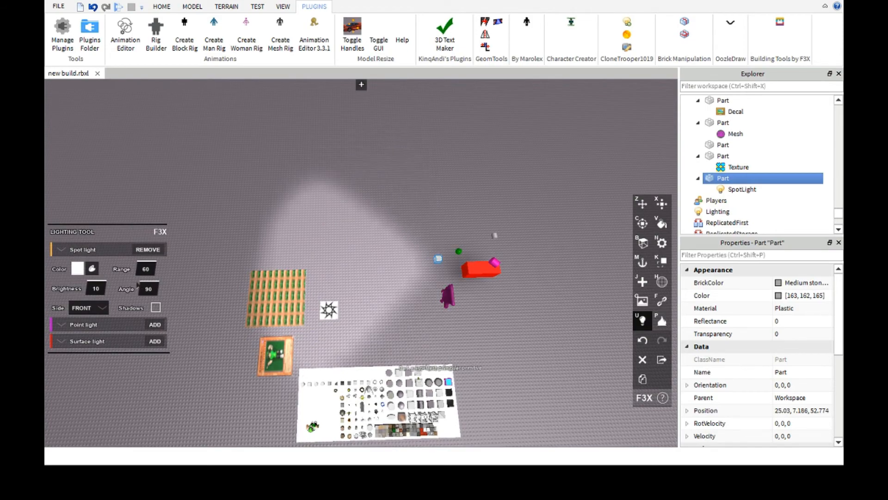
Change the spot light's color to violet-blue with hue 251, saturation 82% and brightness 100%.
scroll(374, 293, up, 3)
right_drag(374, 292, 374, 293)
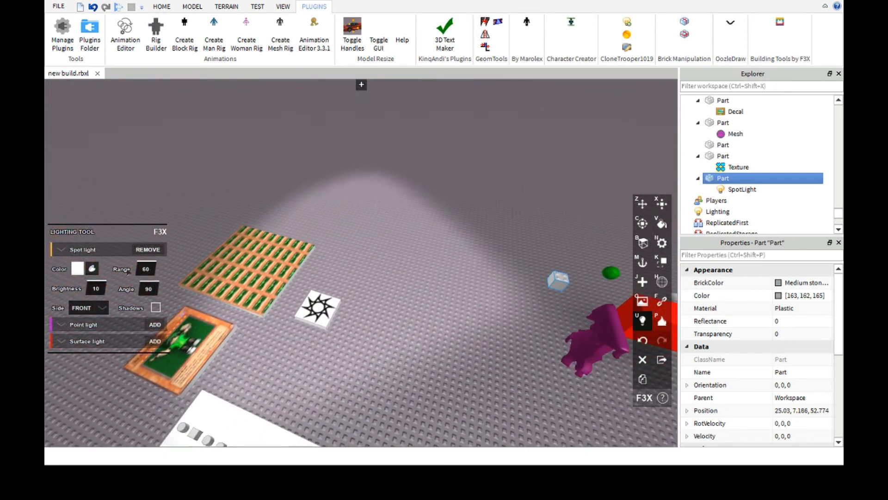
click(91, 267)
drag(325, 204, 371, 177)
click(346, 352)
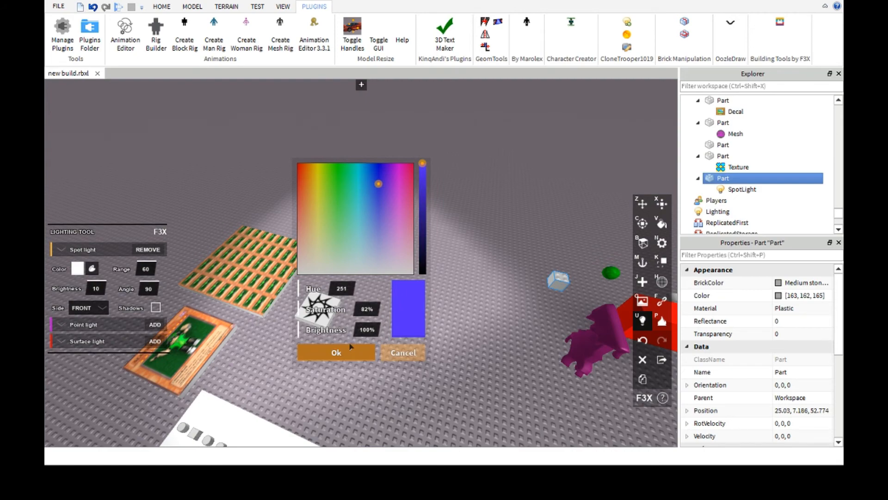
right_drag(395, 324, 398, 320)
scroll(398, 320, down, 1)
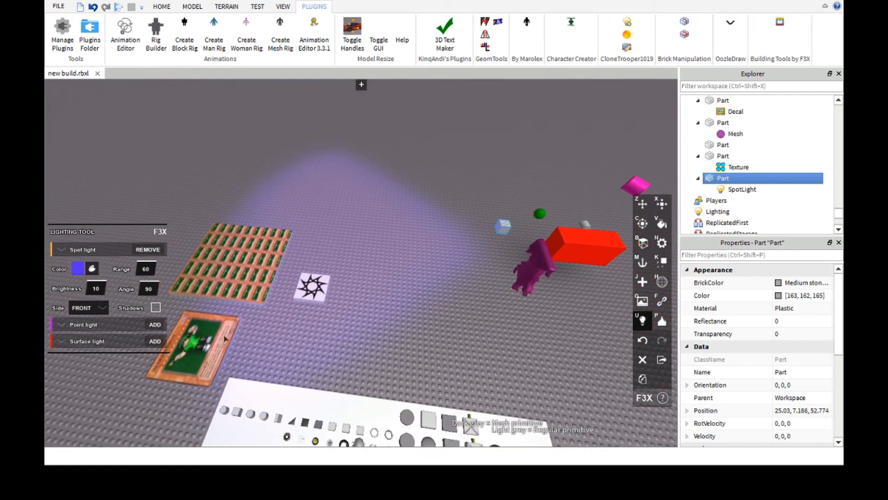
Switch the spot light's side to Back and return it to Front.
click(91, 307)
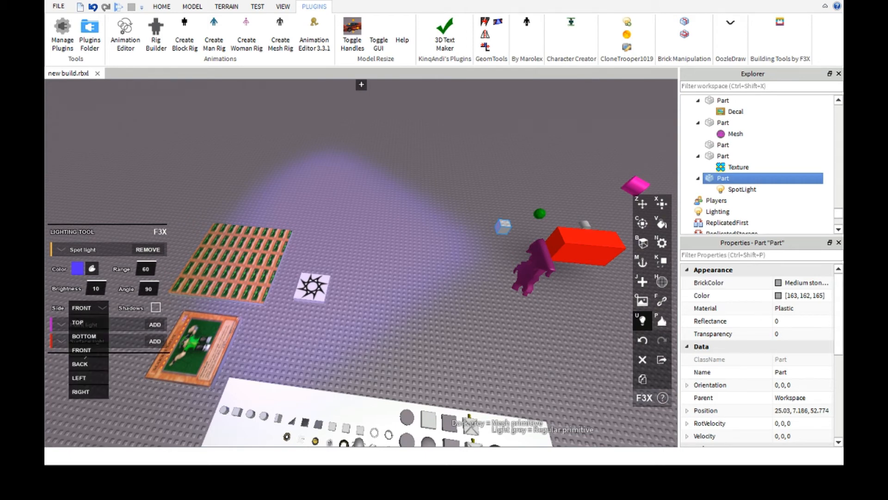
click(83, 364)
right_drag(454, 301, 479, 301)
click(96, 308)
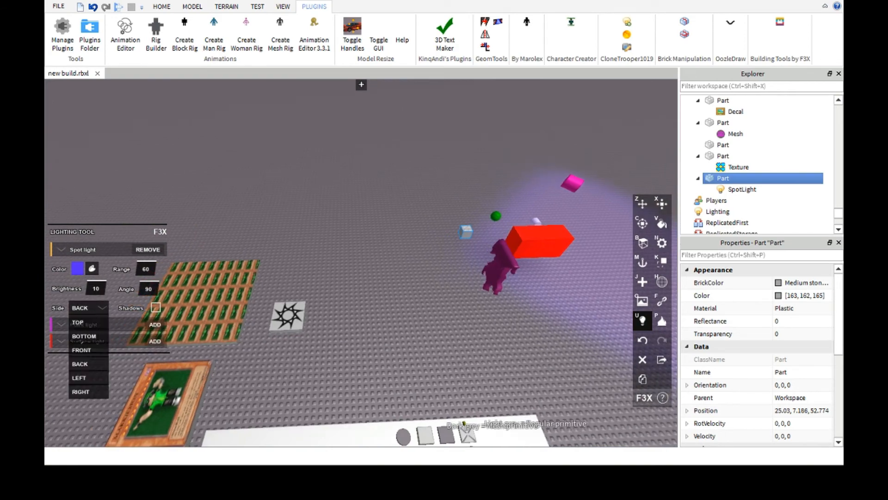
click(82, 350)
Turn the spot light's shadows on and off again to compare the lighting on the surrounding parts.
right_drag(376, 299, 311, 273)
scroll(376, 301, up, 3)
scroll(320, 254, down, 2)
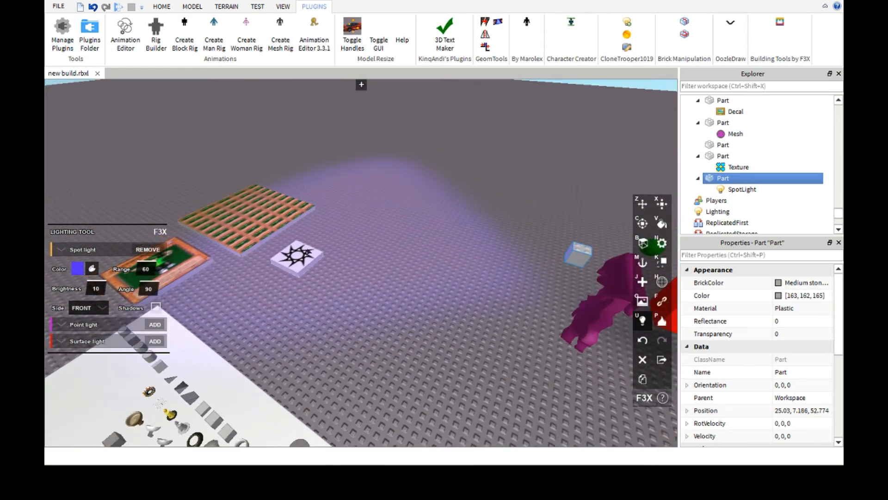
click(154, 307)
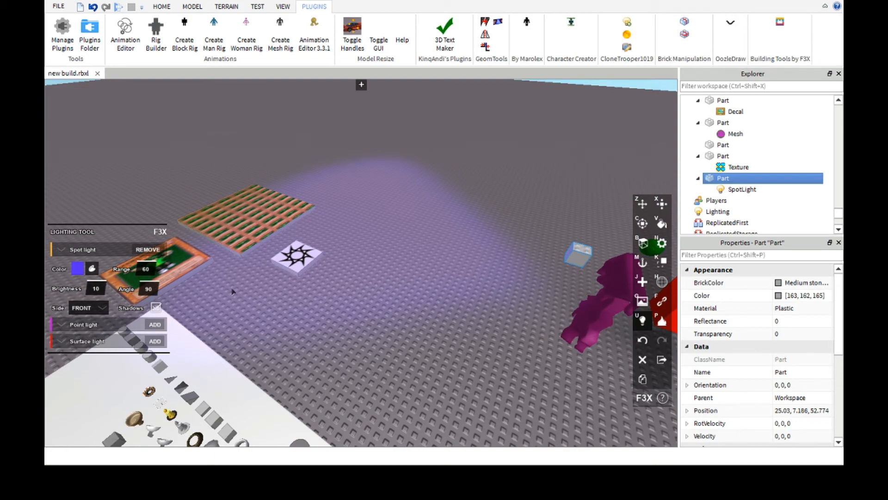
scroll(147, 304, down, 2)
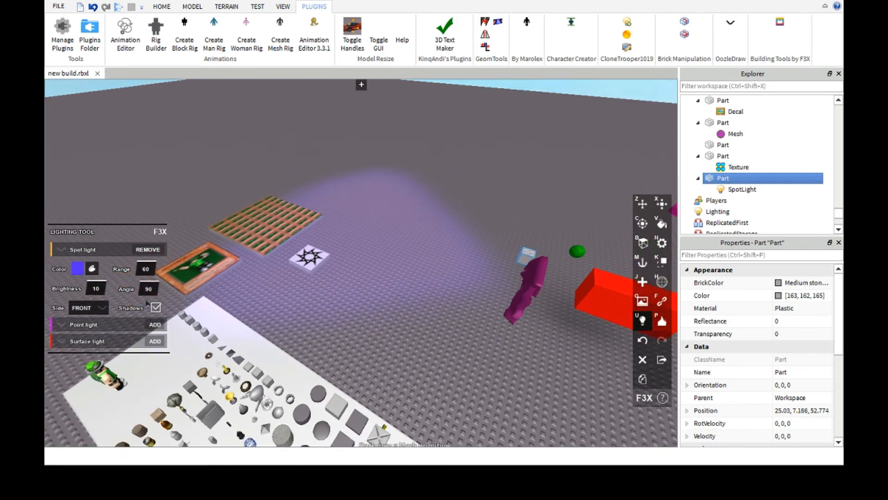
click(154, 307)
right_drag(317, 313, 318, 312)
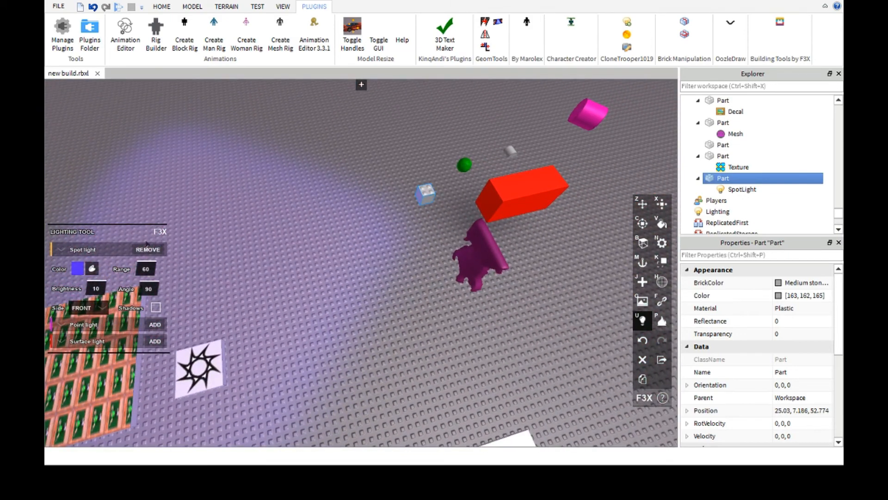
Remove the spot light from the grey cube and add a point light to it instead.
click(147, 246)
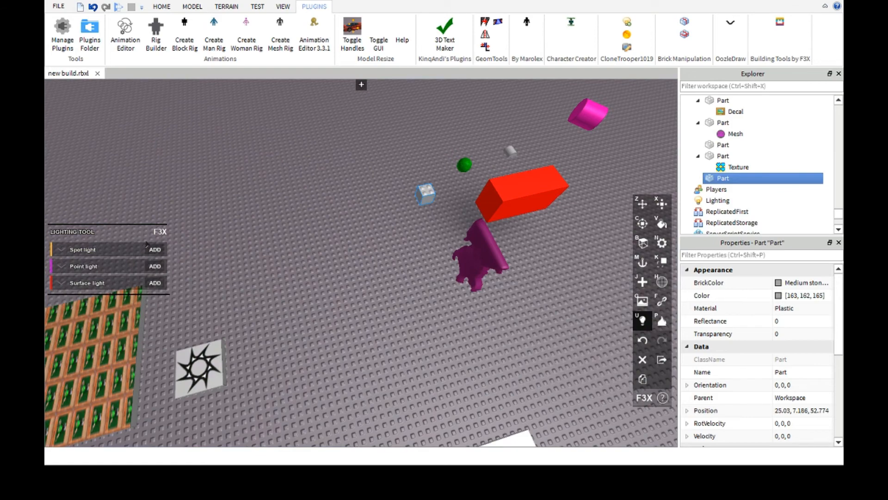
click(148, 266)
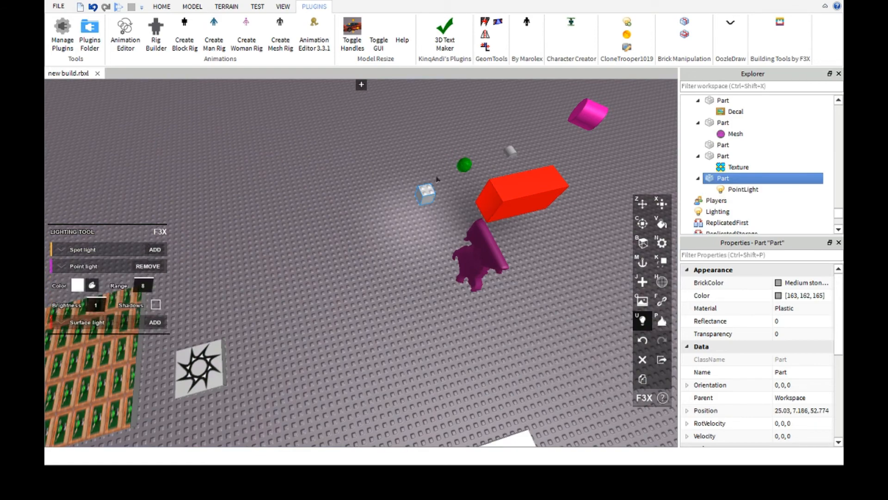
right_drag(390, 221, 364, 268)
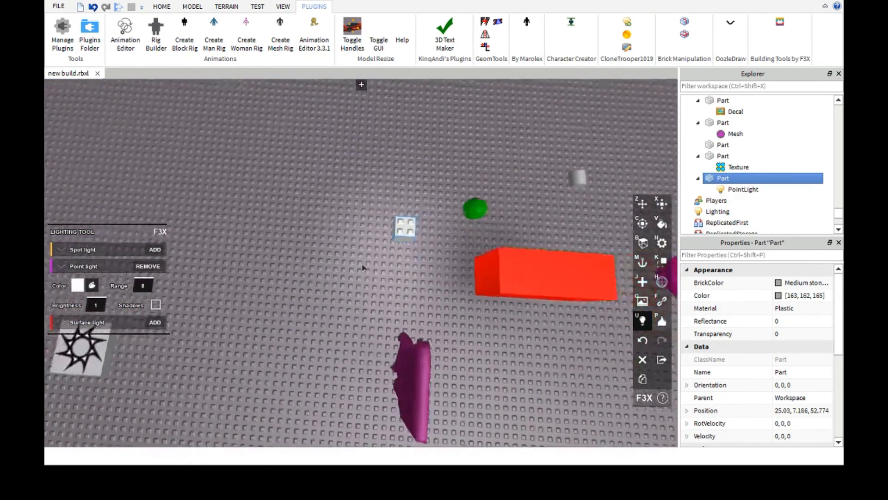
scroll(363, 268, down, 2)
scroll(376, 271, up, 1)
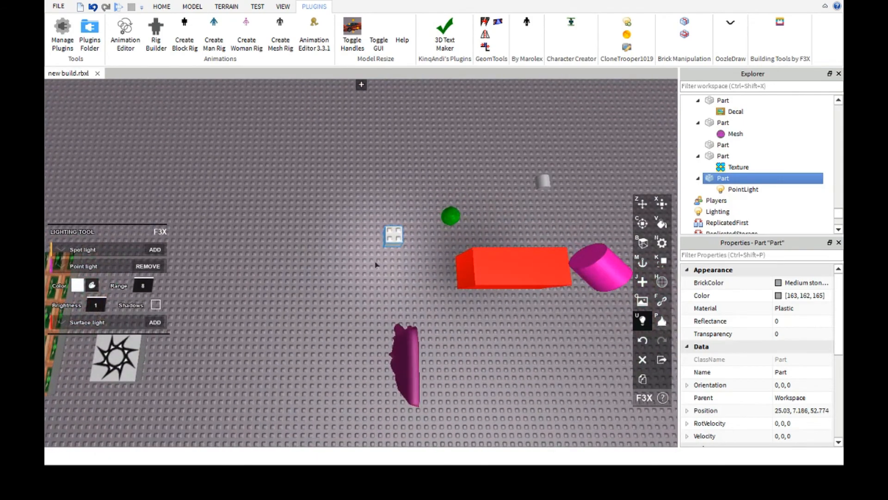
scroll(375, 265, down, 1)
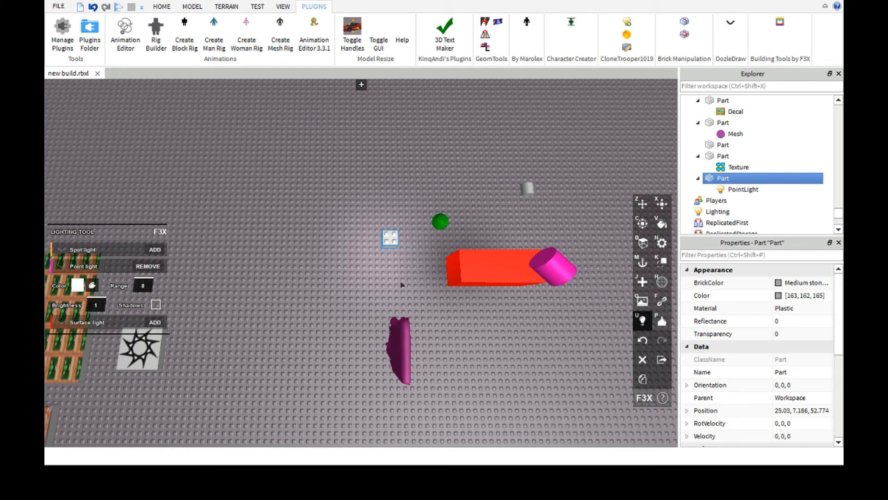
Raise the point light's range to 60.
key(a)
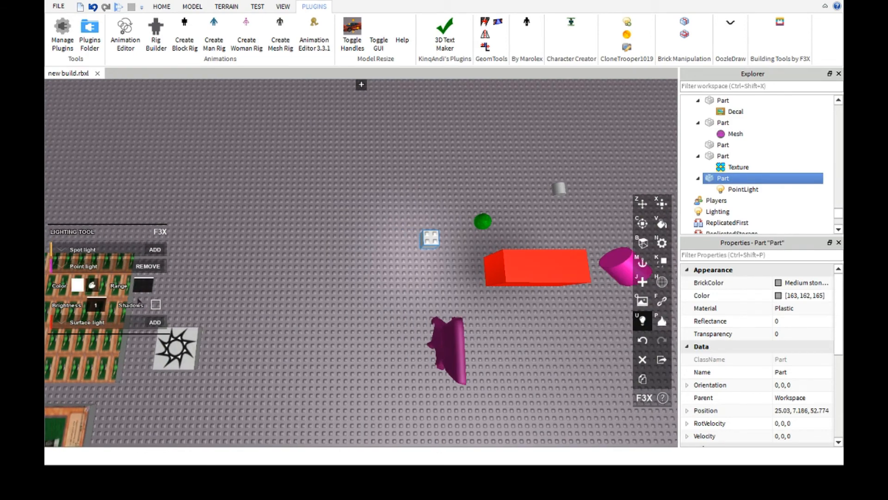
text(100)
key(Return)
scroll(303, 333, down, 5)
key(a)
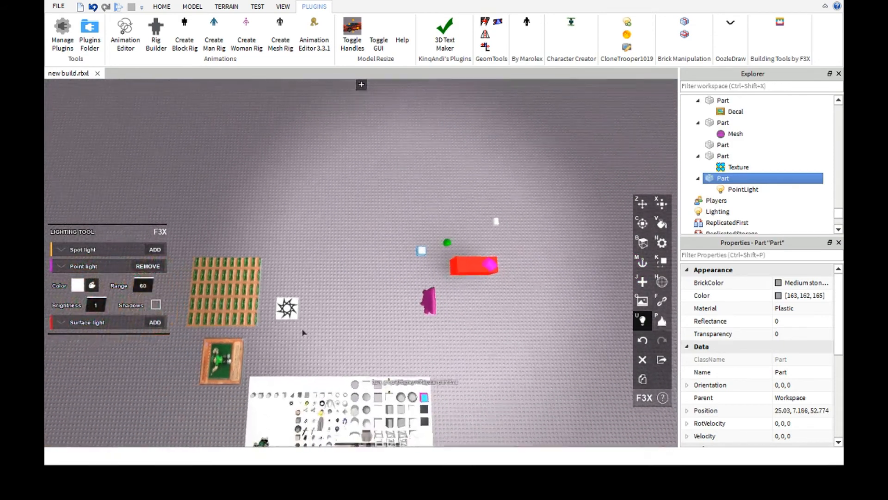
key(d)
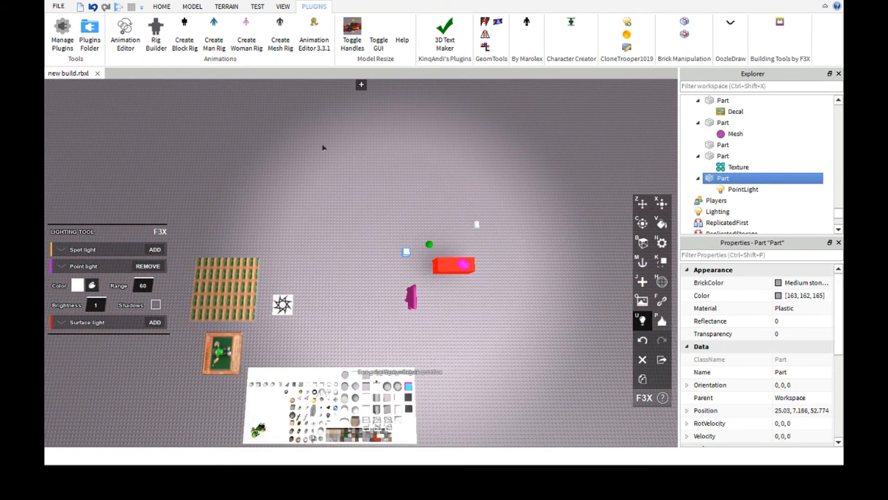
key(w)
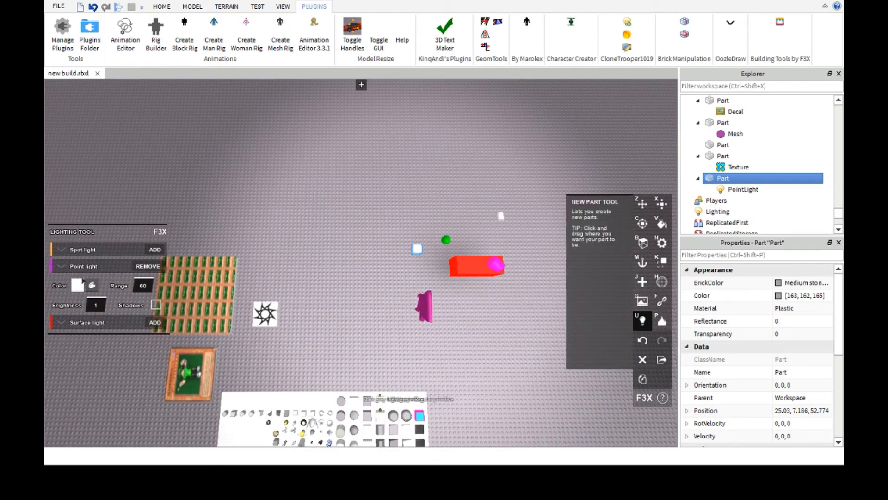
Change the point light's color to purple and set its brightness to 100.
click(92, 285)
drag(332, 214, 385, 191)
click(331, 349)
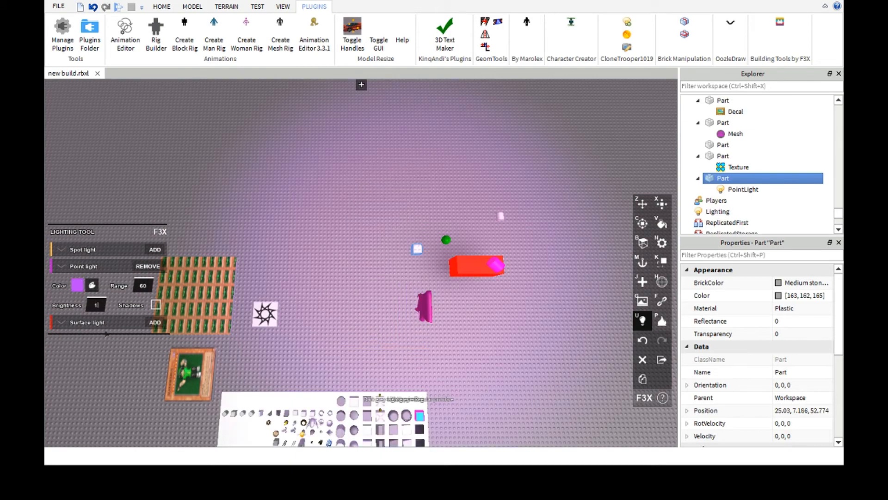
key(Return)
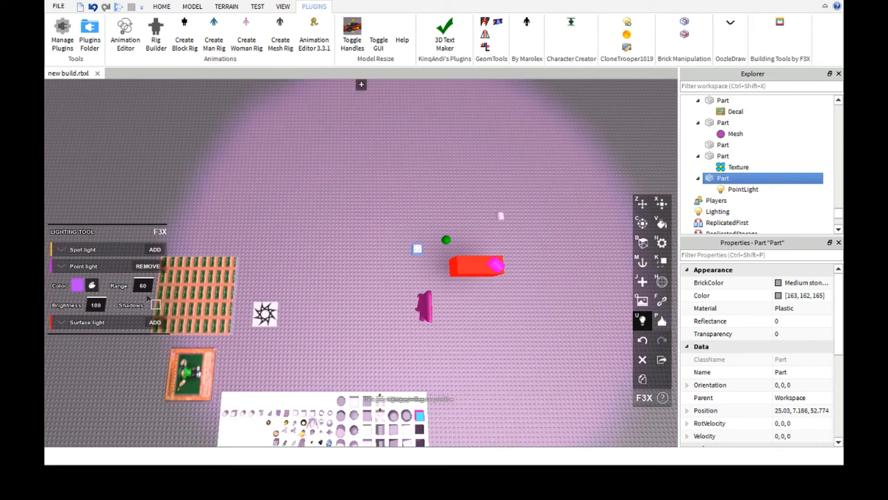
Turn the point light's shadows on and off again to compare how the red block obstructs the light.
click(156, 305)
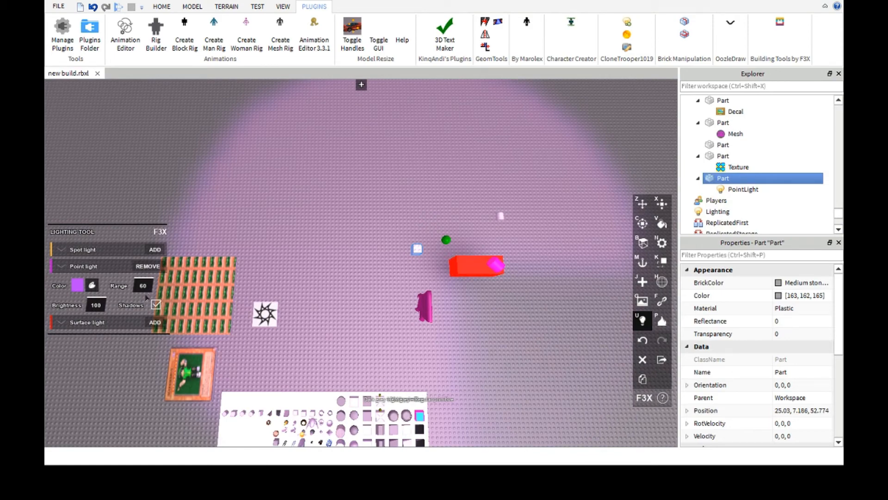
key(d)
key(a)
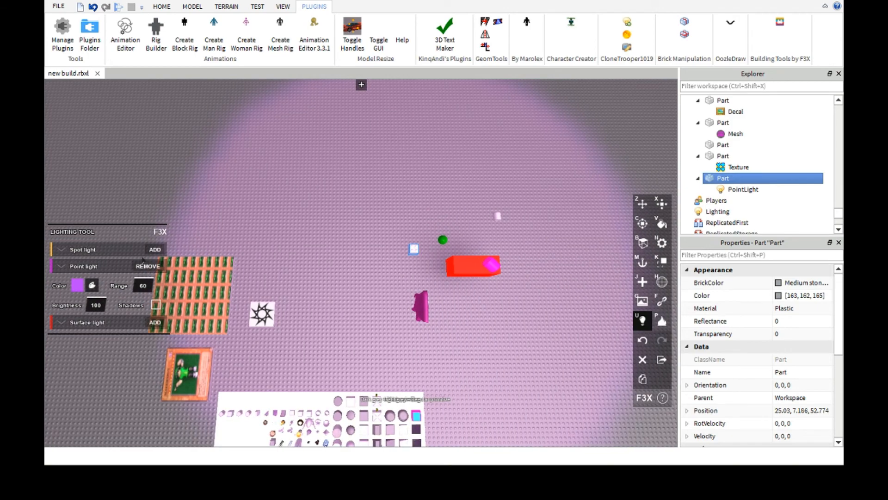
key(w)
key(d)
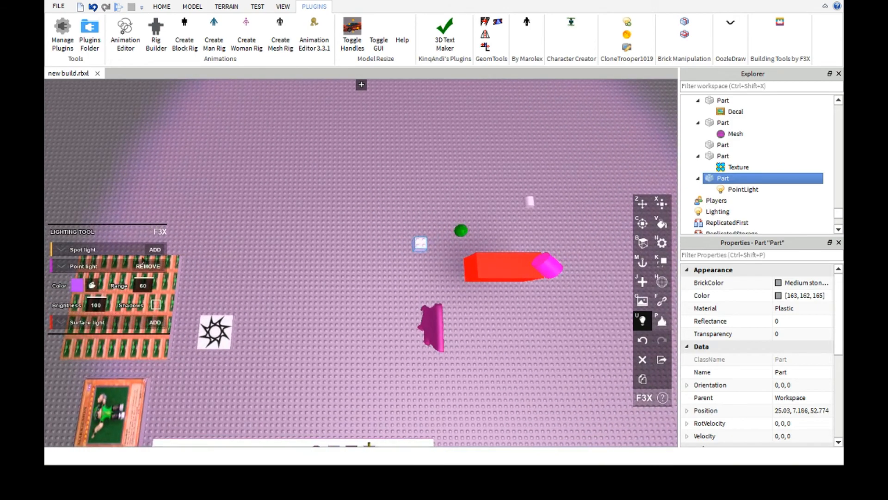
Remove the point light from the grey cube and add a surface light to it instead.
click(148, 266)
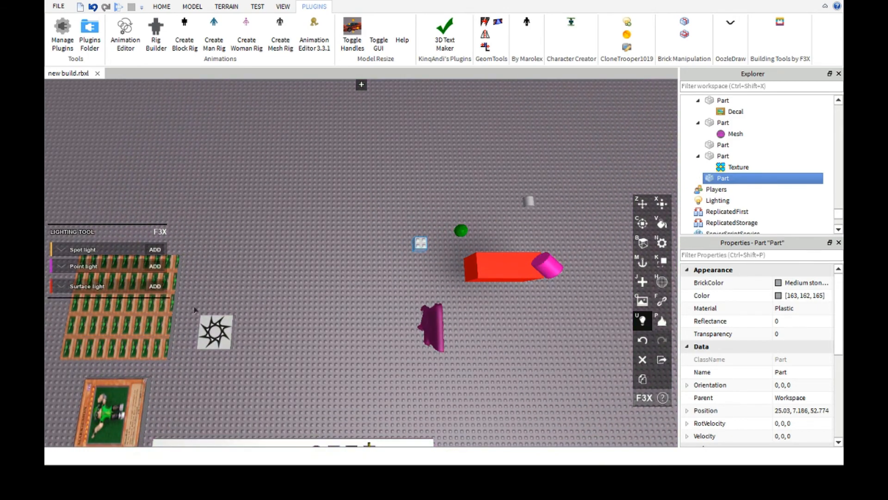
click(155, 283)
right_drag(278, 296, 336, 287)
key(w)
key(s)
key(w)
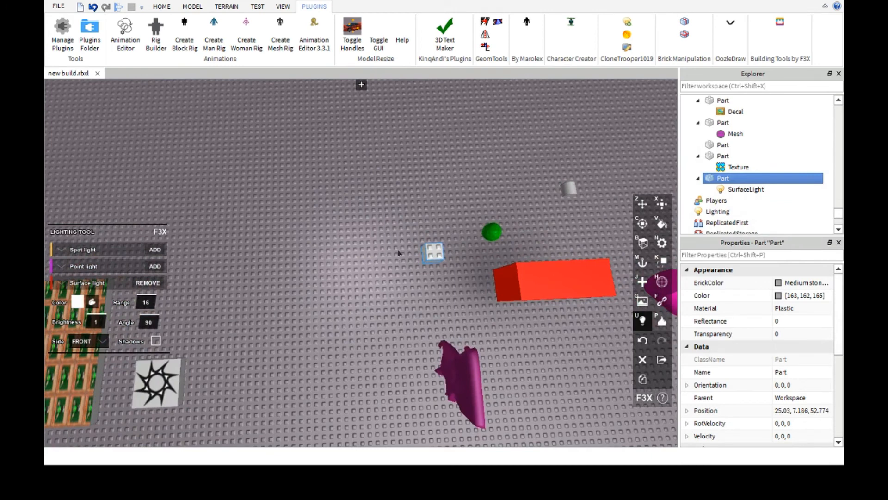
Change the surface light's color to yellow and set its range to 60.
click(92, 301)
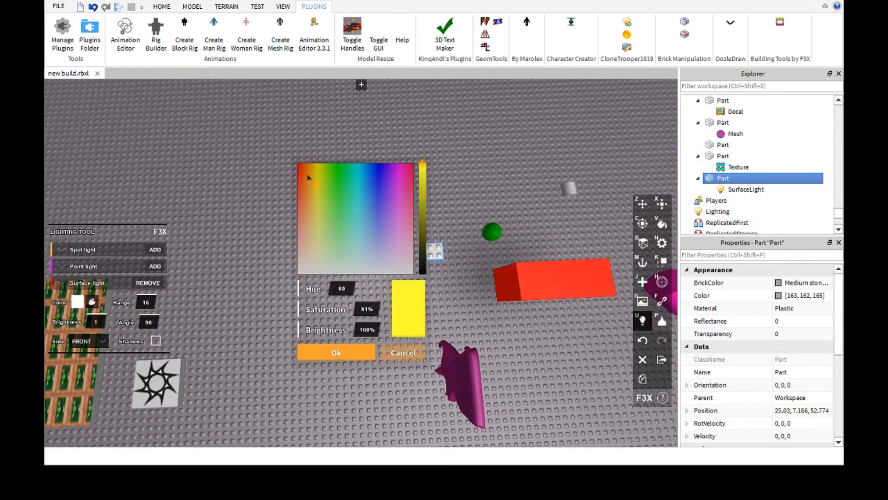
click(350, 352)
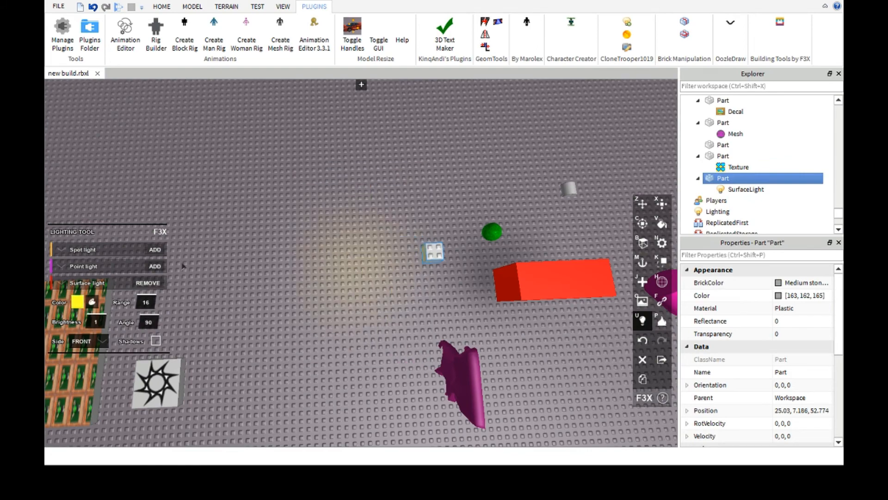
click(146, 302)
text(60)
key(Return)
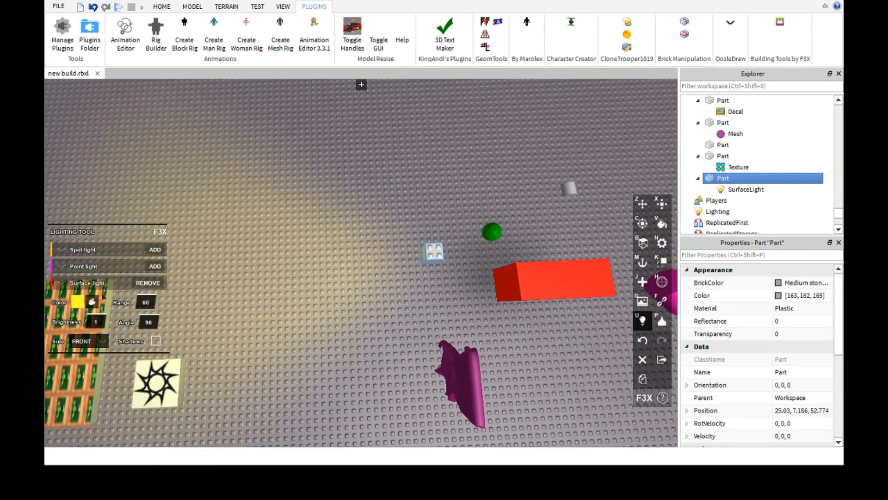
Set the surface light's brightness to 10 and its angle to 180.
click(92, 314)
text(10)
key(Return)
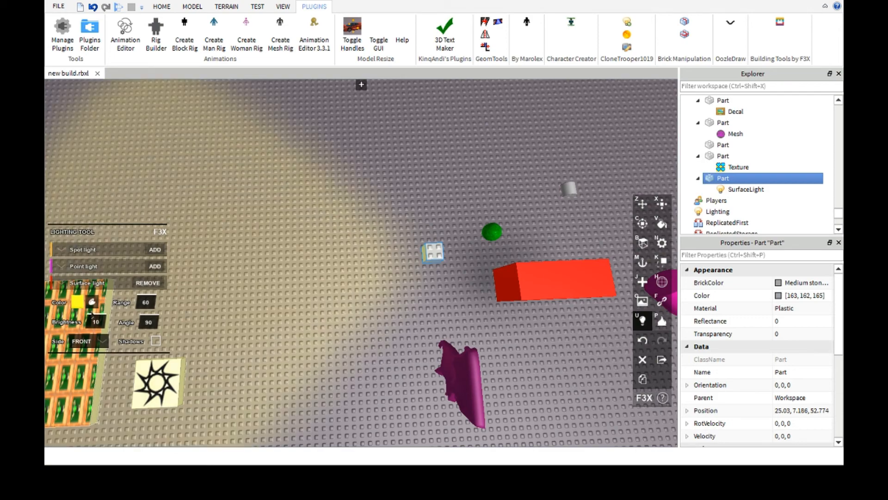
scroll(88, 296, down, 4)
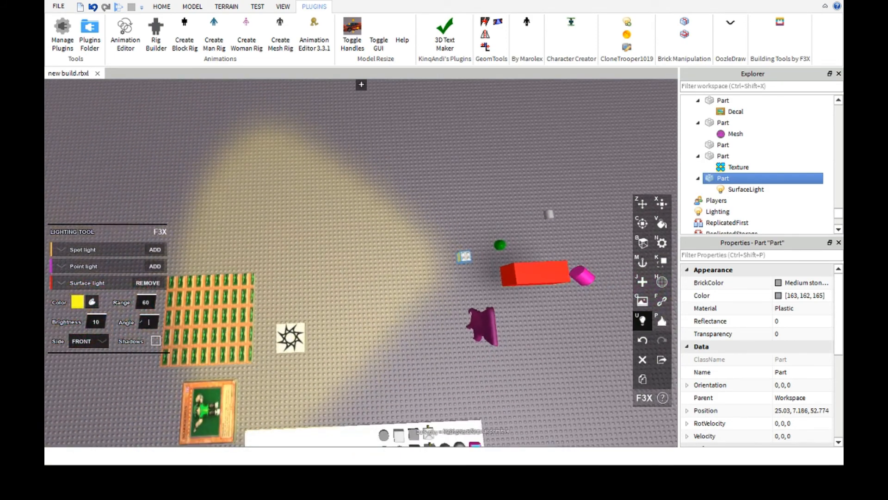
text(180)
key(Return)
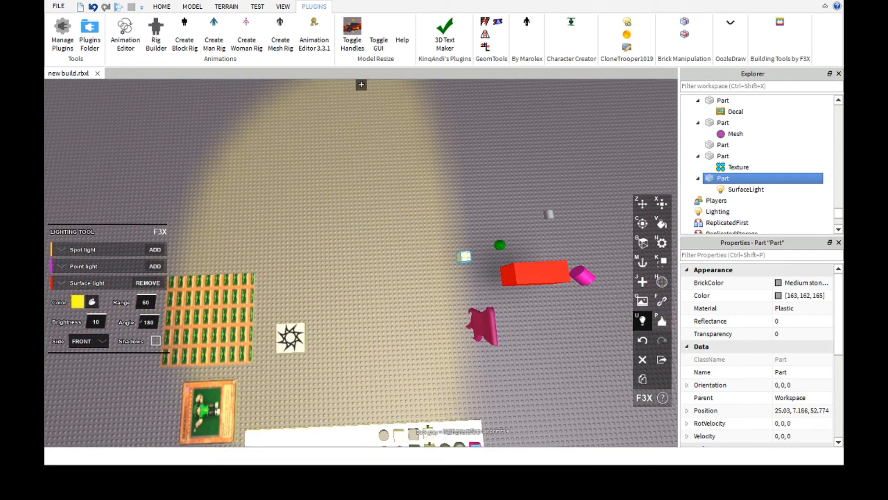
Switch the surface light to shine from the cube's Back side.
scroll(434, 382, down, 4)
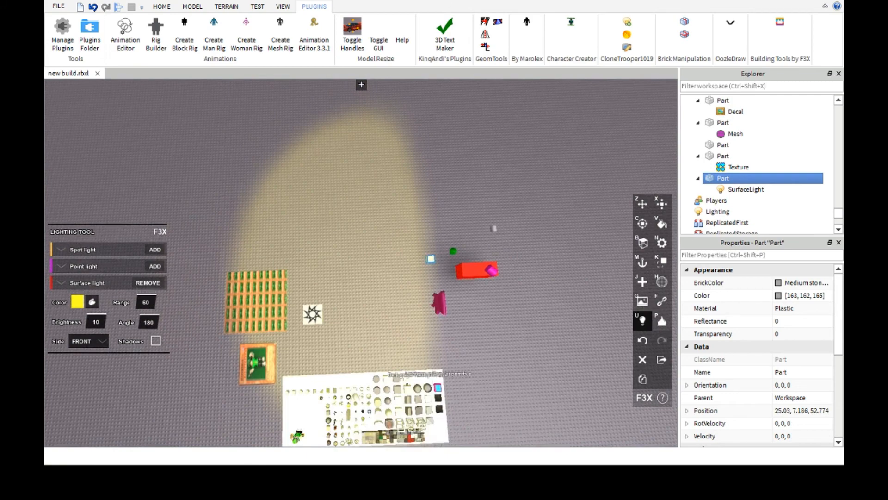
click(81, 342)
click(79, 397)
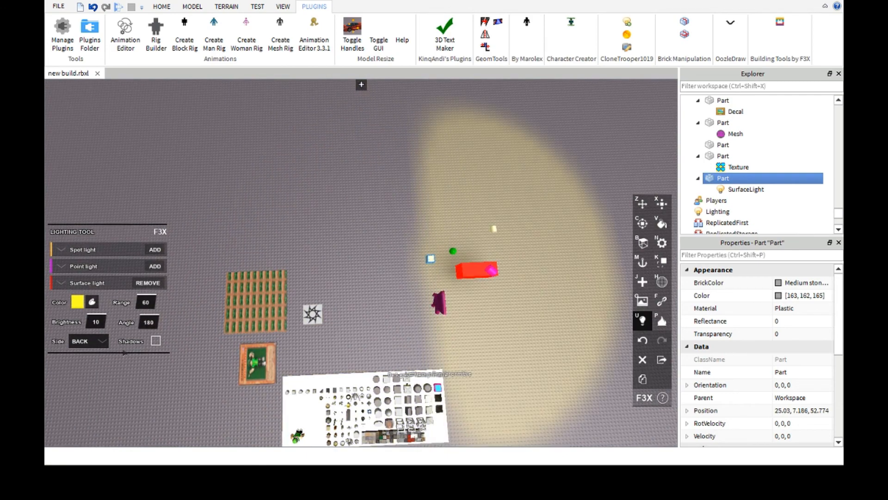
Remove the surface light from the grey cube.
click(147, 337)
scroll(325, 283, up, 6)
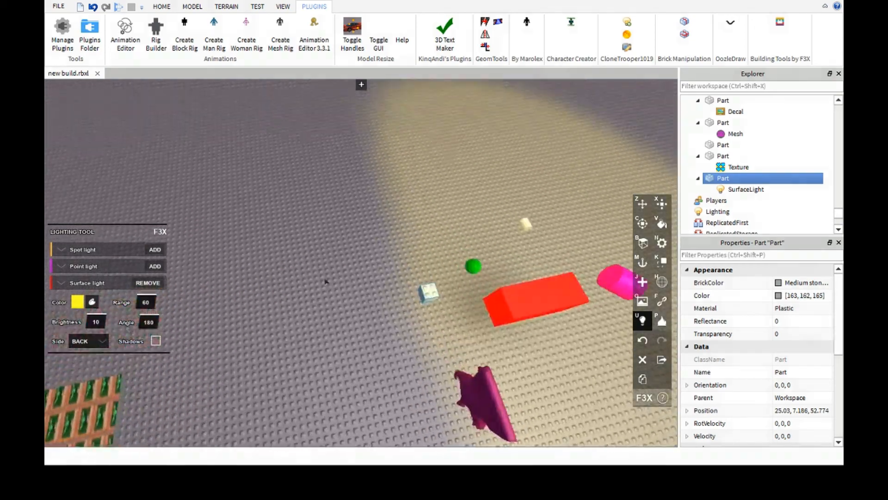
scroll(377, 222, down, 4)
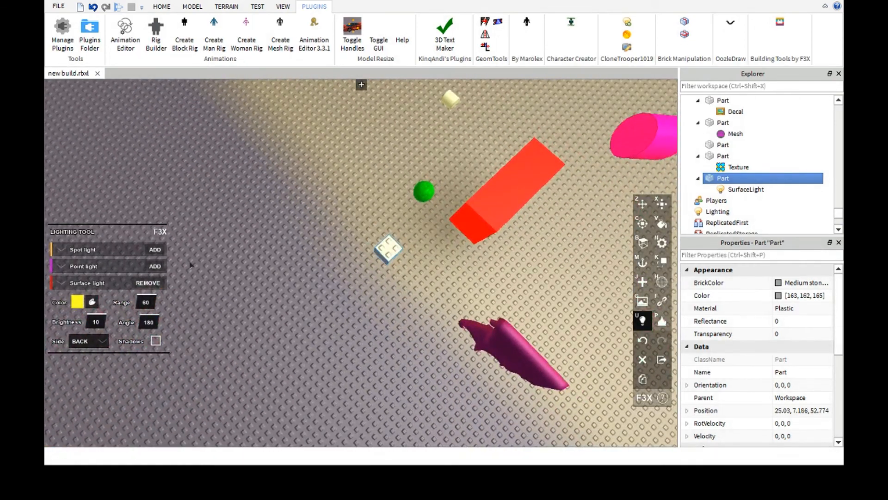
scroll(311, 330, up, 3)
right_drag(311, 330, 313, 331)
scroll(313, 330, down, 4)
scroll(315, 329, up, 2)
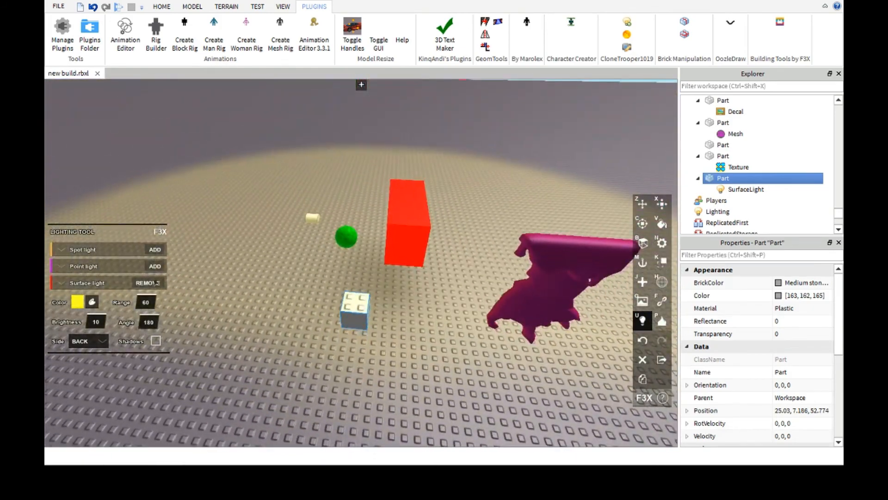
click(146, 280)
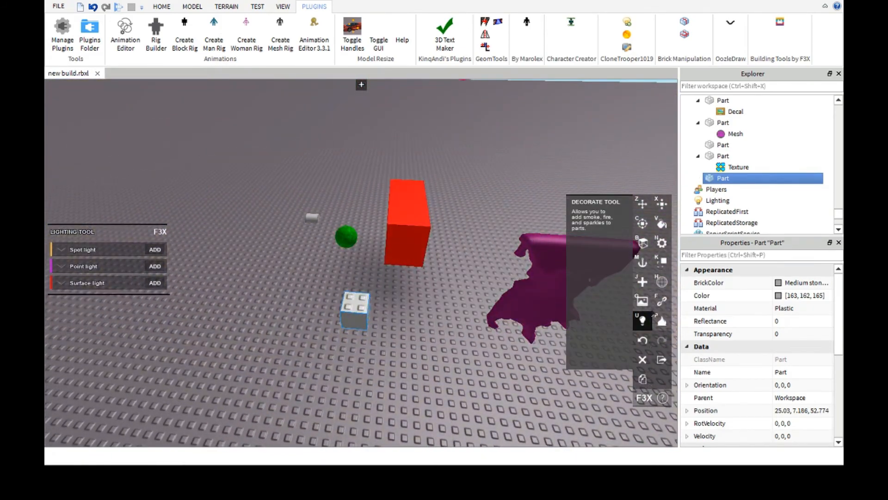
Add a smoke effect to the grey cube with the Decorate tool.
click(661, 321)
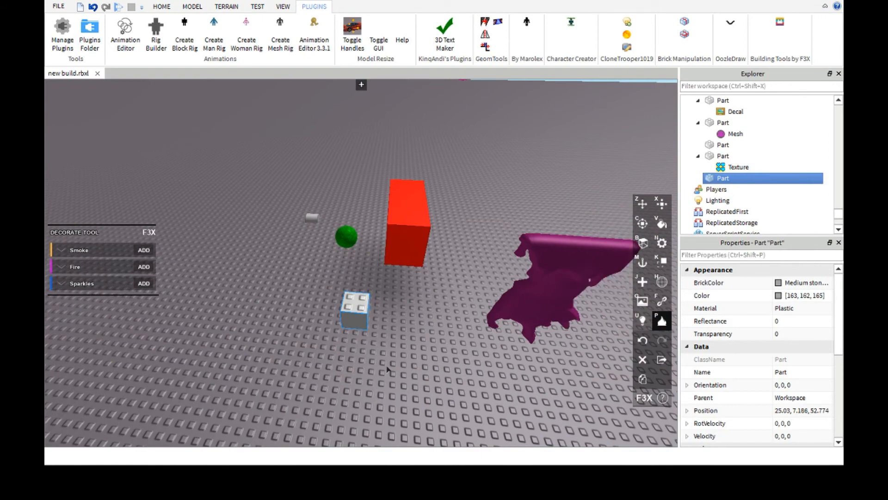
right_drag(182, 262, 181, 301)
key(a)
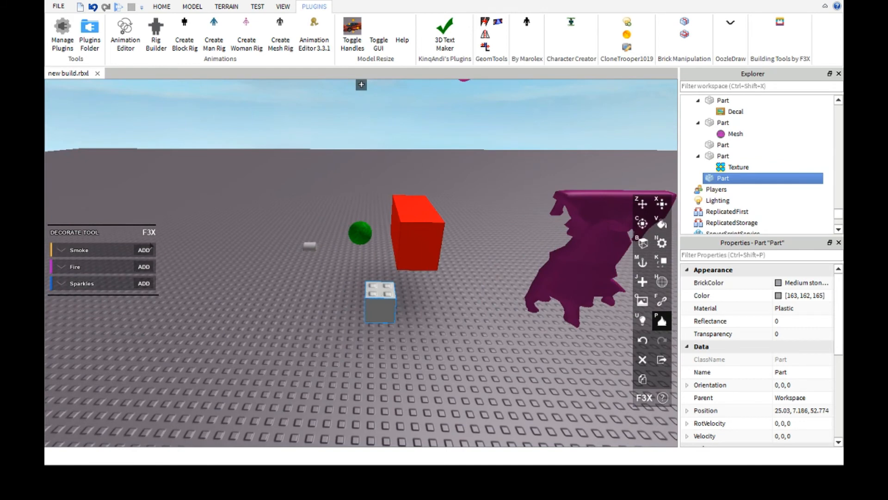
click(150, 248)
scroll(366, 283, down, 2)
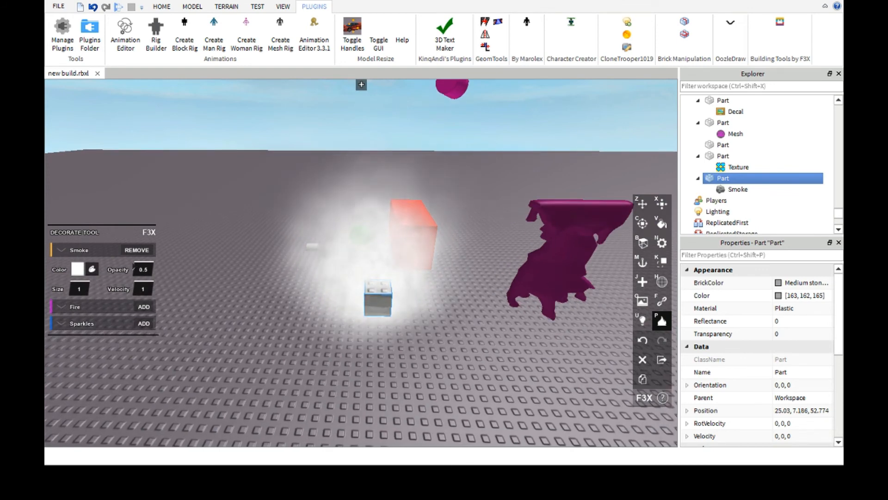
Set the smoke's opacity to 1.
click(138, 270)
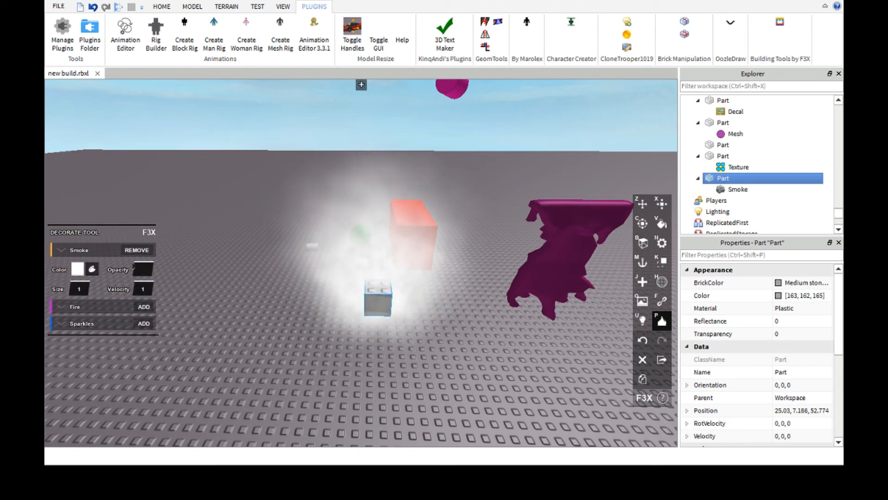
text(1)
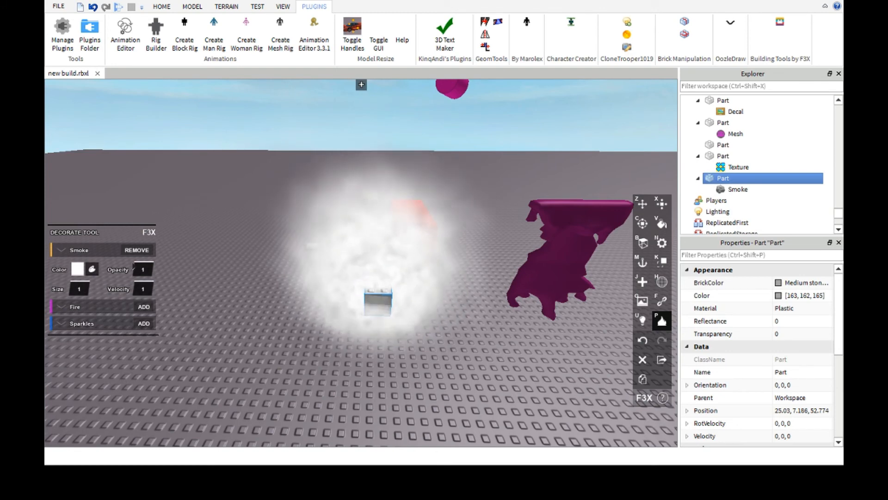
text(saw)
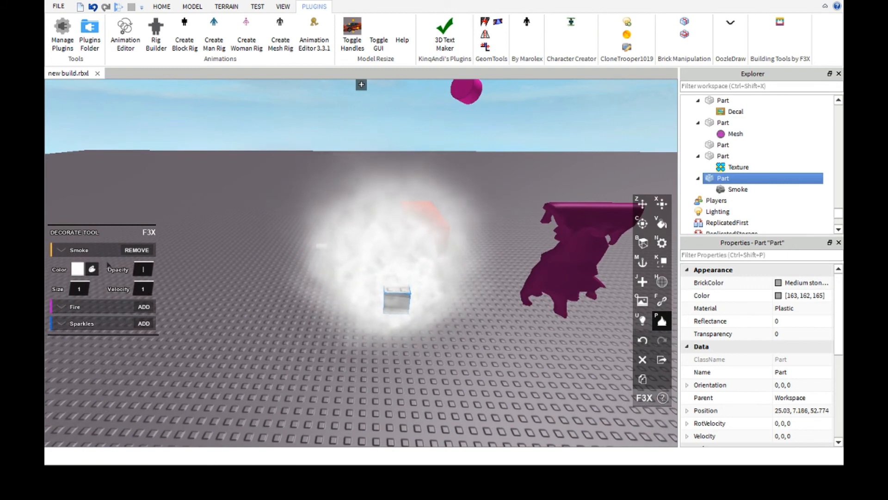
Set the smoke's opacity to 0.6.
key(BackSpace)
text(0.6)
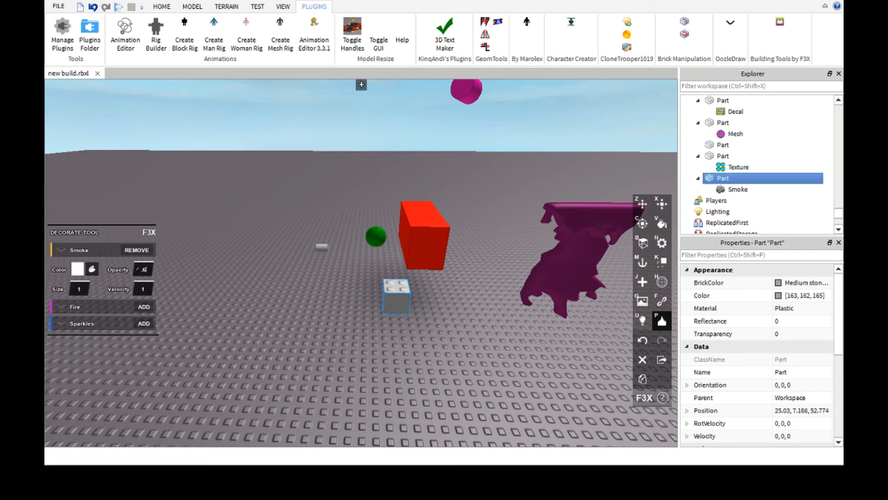
key(Return)
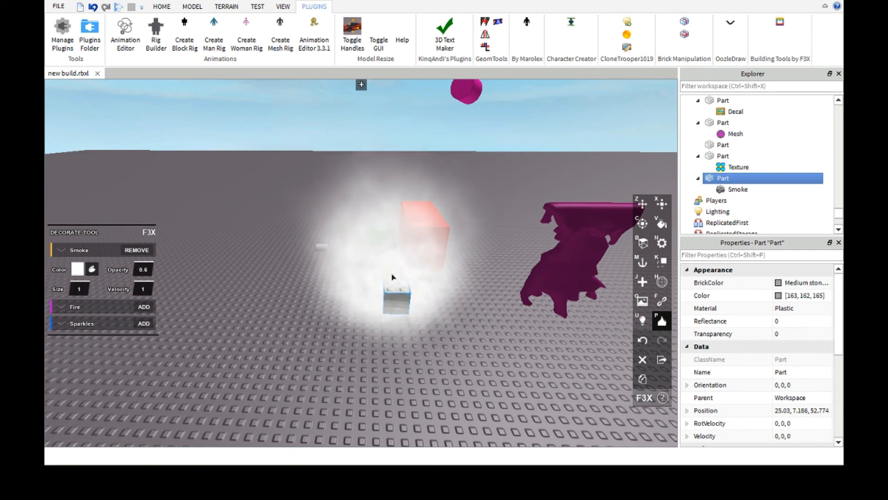
Change the smoke's color to turquoise and set its size to 100.
click(77, 269)
click(343, 199)
click(337, 351)
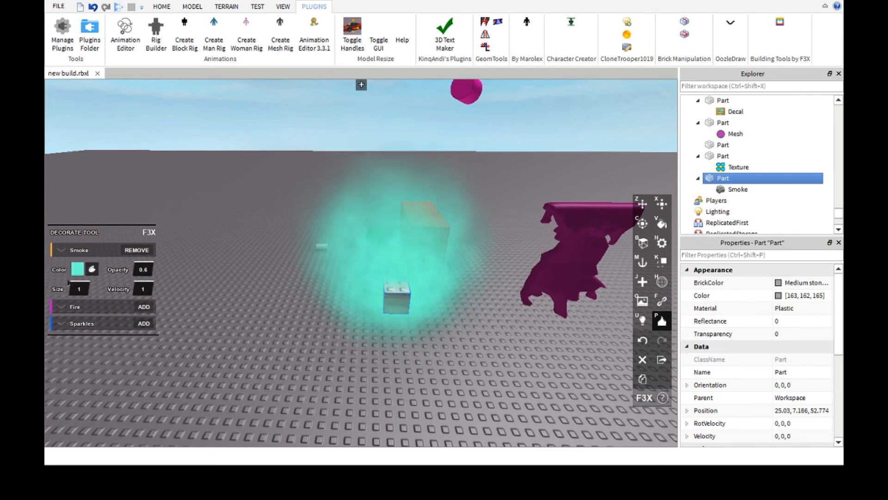
click(71, 284)
text(100)
key(Return)
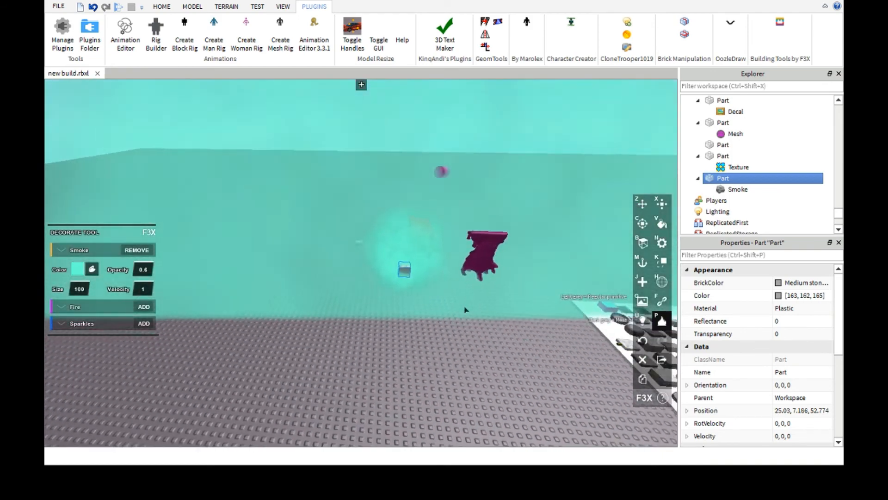
Set the smoke's velocity to 10 and increase it to 25.
scroll(361, 301, down, 8)
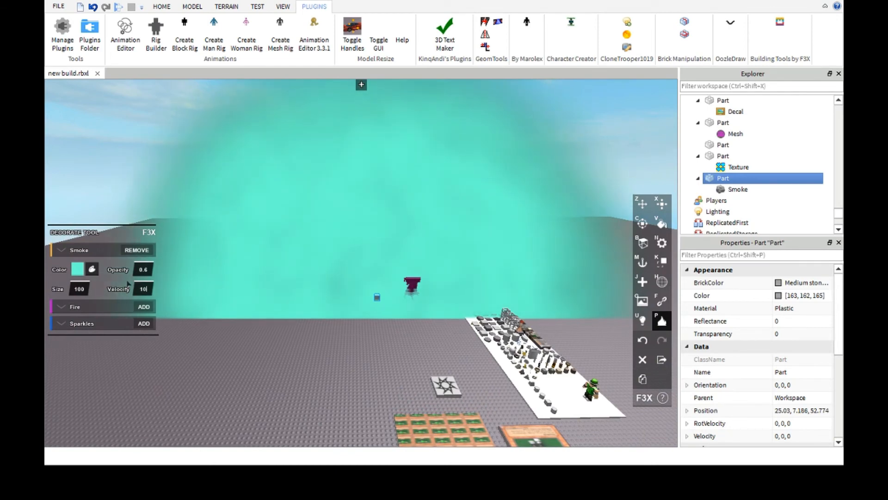
scroll(128, 284, down, 3)
key(BackSpace)
key(BackSpace)
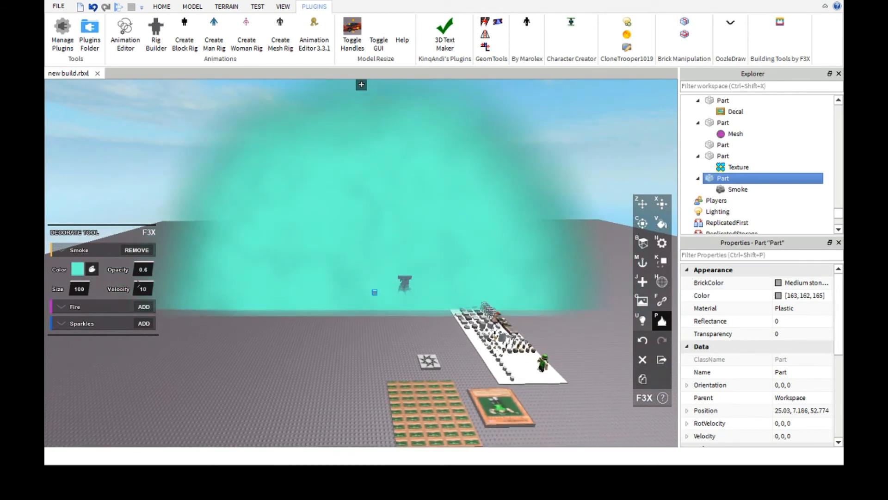
text(25)
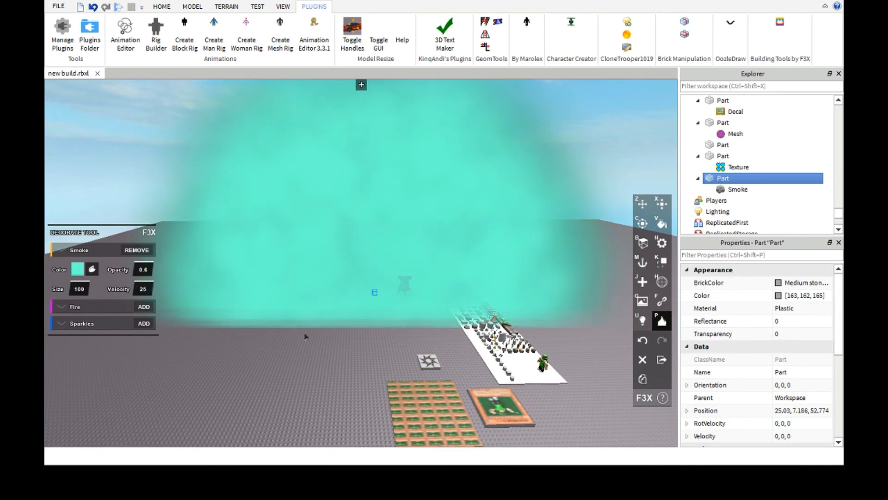
scroll(352, 265, down, 3)
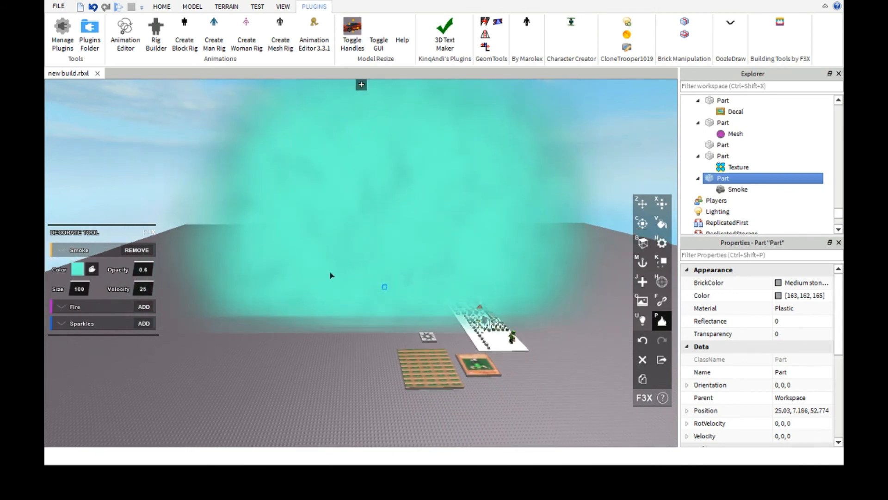
Set the smoke's size to 25.
click(72, 284)
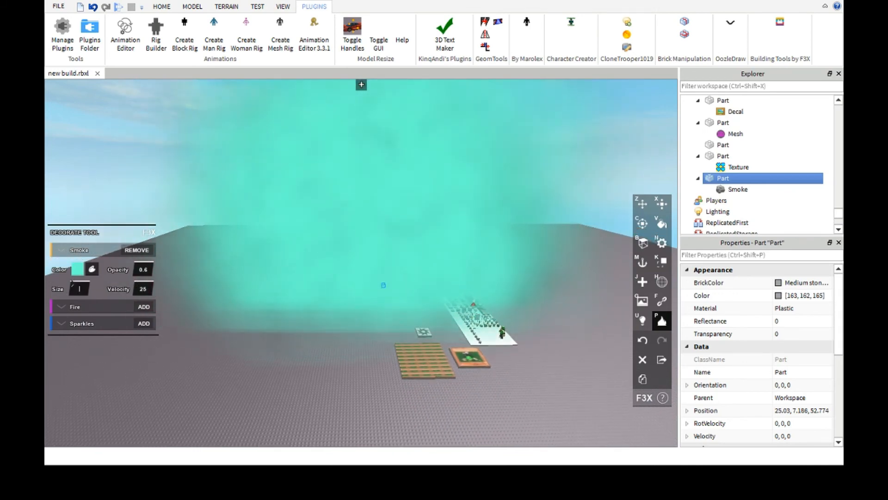
text(25)
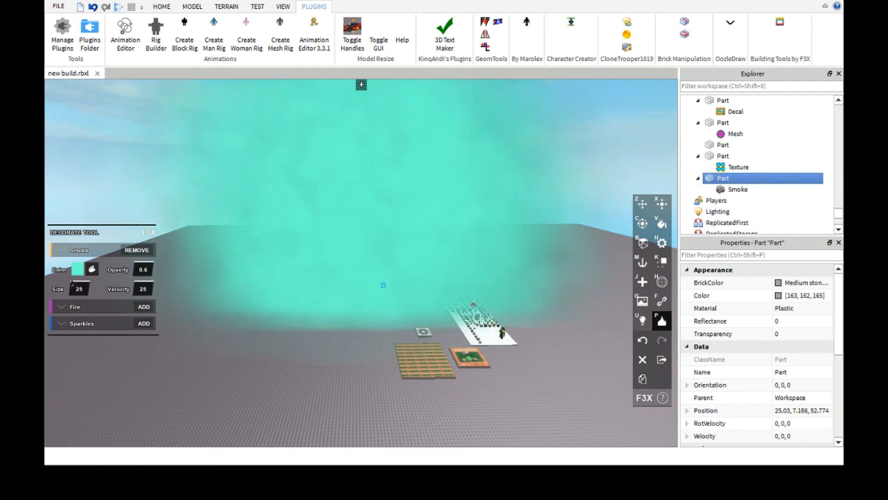
text(w)
right_drag(493, 284, 498, 288)
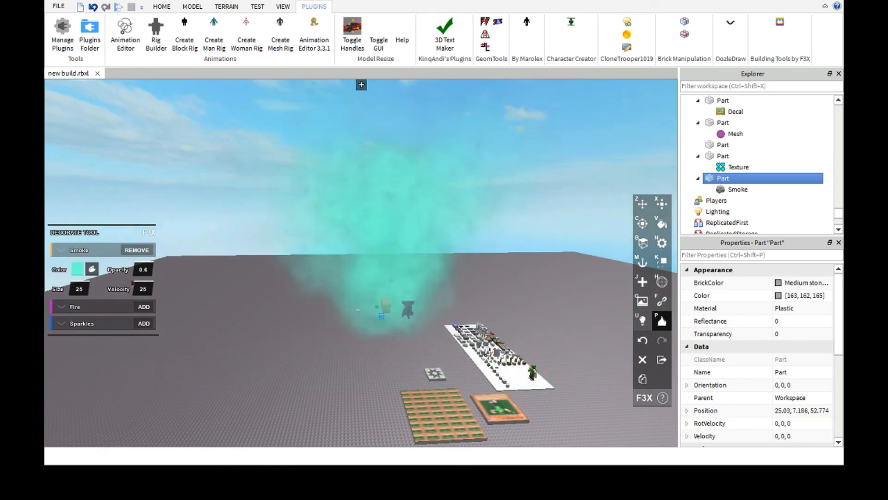
Set the smoke's velocity to 1.
click(135, 285)
text(1)
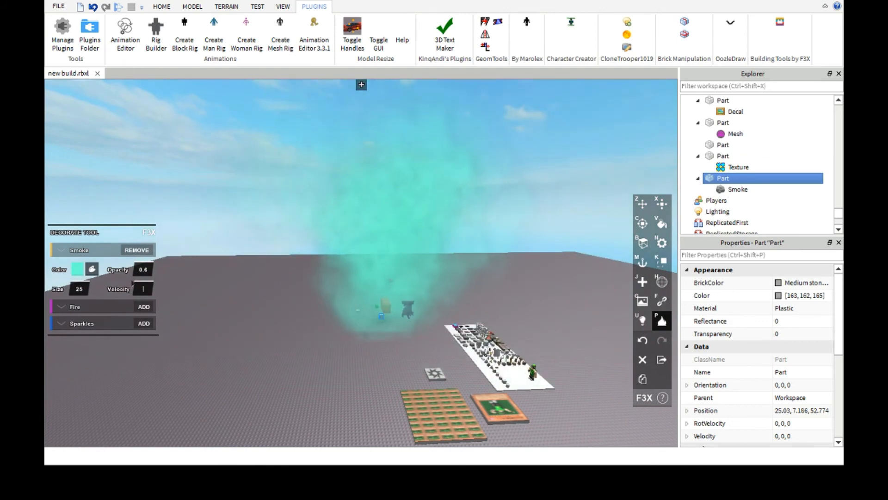
right_drag(426, 298, 428, 311)
scroll(428, 311, up, 3)
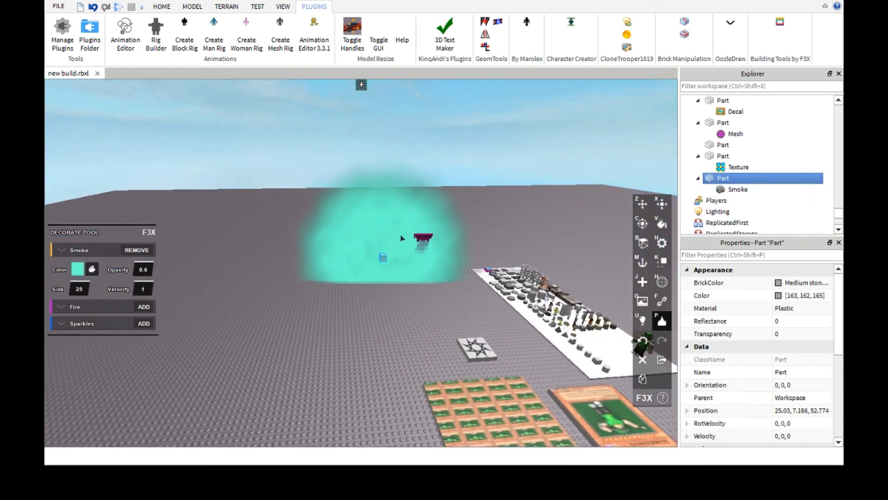
scroll(364, 234, up, 1)
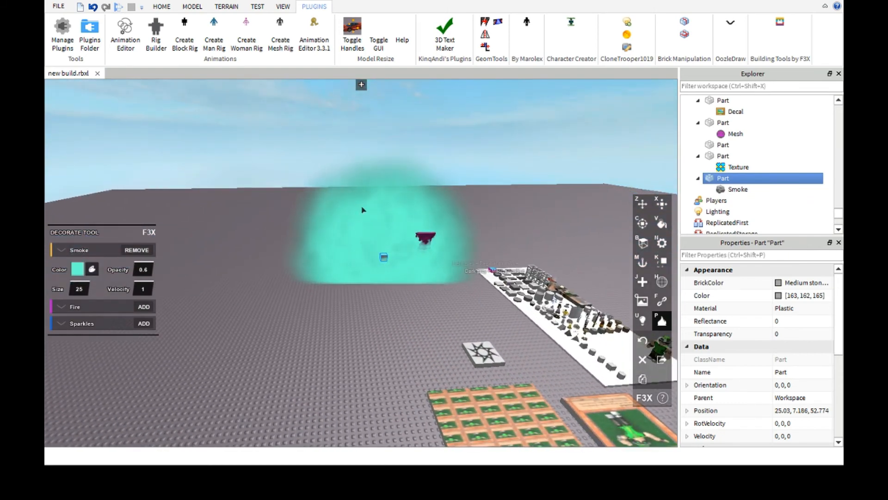
scroll(301, 290, up, 4)
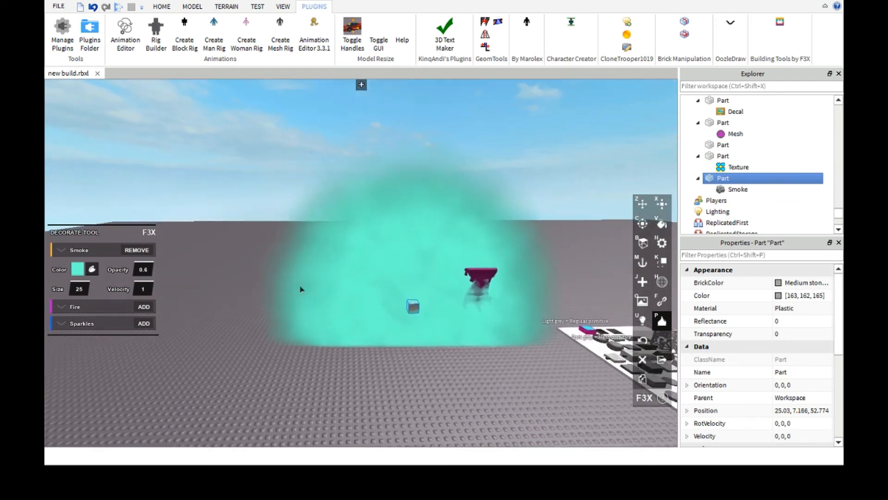
Remove the smoke from the grey cube and add a fire effect to it instead.
click(135, 248)
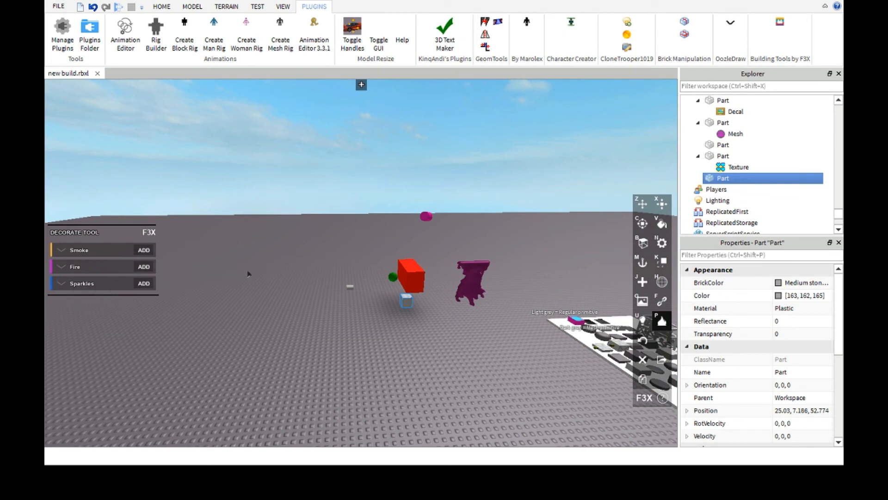
click(137, 265)
scroll(398, 301, up, 3)
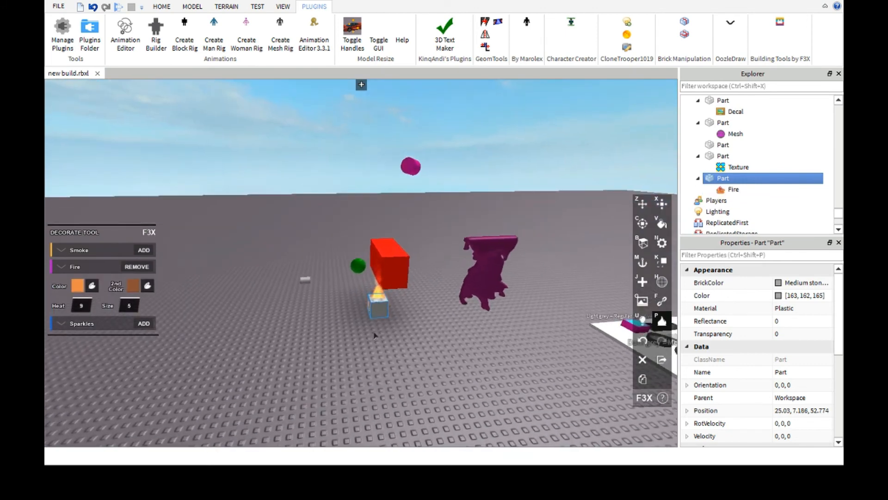
scroll(491, 314, up, 4)
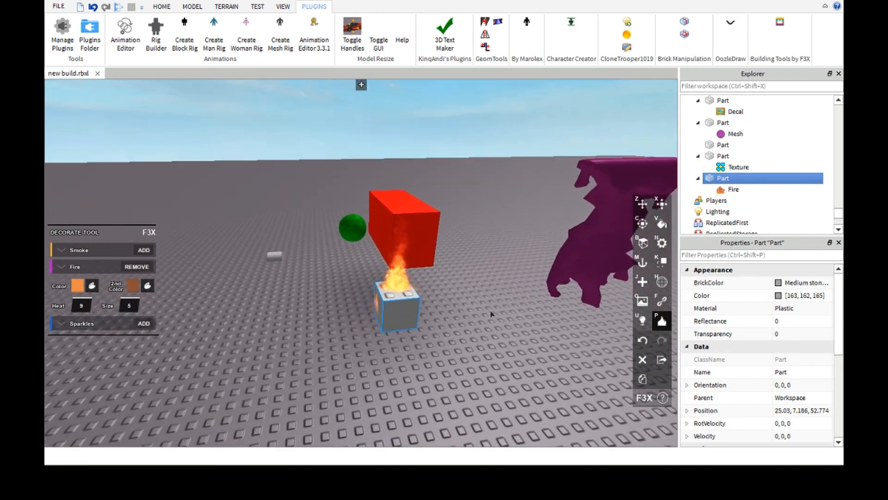
scroll(491, 315, down, 1)
Change the fire's main color to bright green.
click(122, 267)
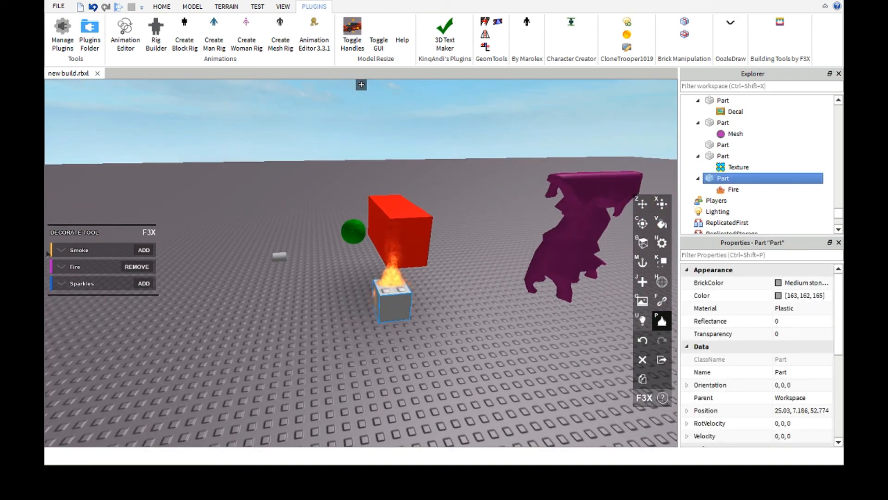
click(62, 267)
click(92, 285)
click(338, 179)
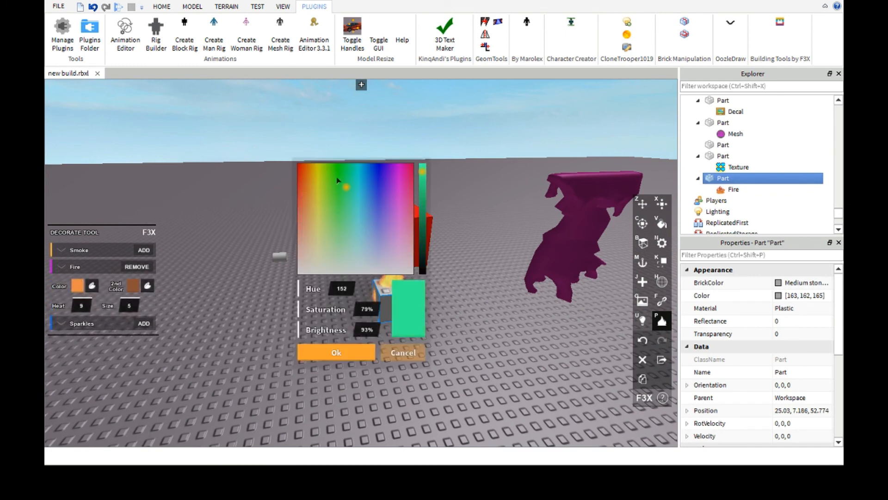
click(334, 180)
click(336, 352)
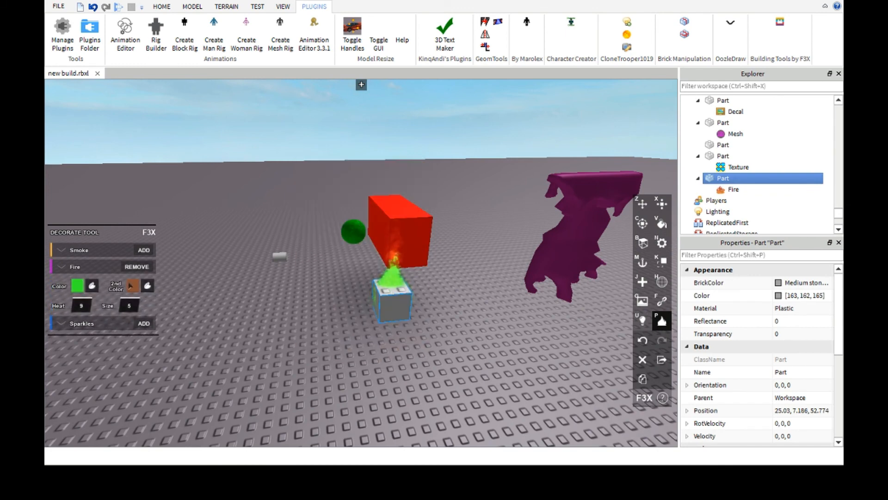
Change the fire's secondary color to dark blue.
click(147, 286)
click(376, 175)
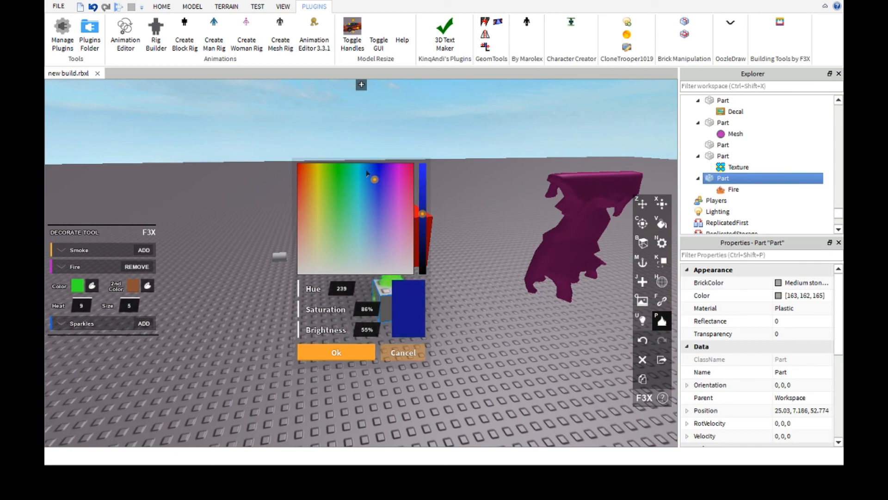
click(354, 352)
scroll(385, 293, up, 3)
right_drag(386, 293, 400, 184)
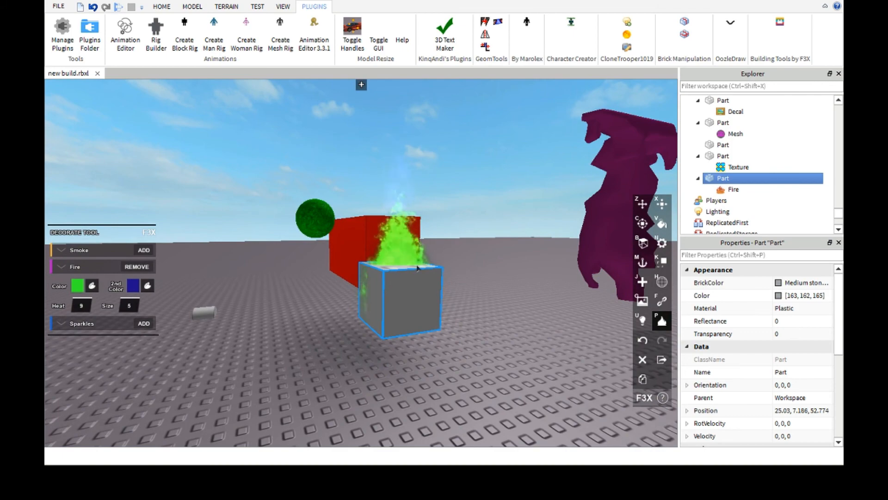
scroll(415, 271, down, 4)
right_drag(401, 199, 415, 213)
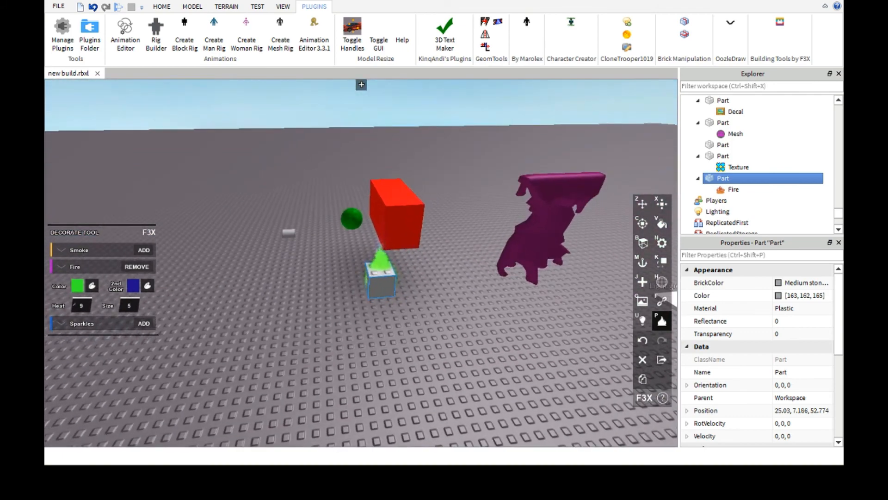
Set the heat of the grey cube's fire to 25.
text(10)
scroll(231, 296, down, 1)
click(79, 303)
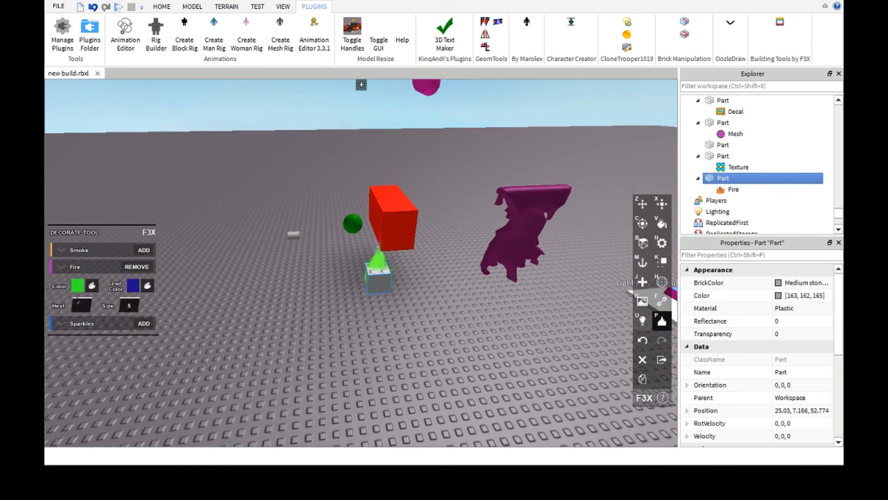
text(25)
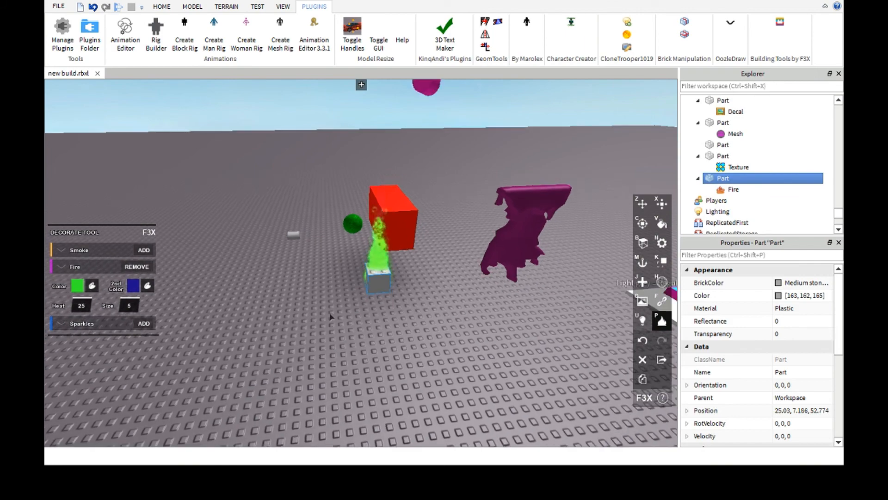
right_drag(330, 316, 357, 293)
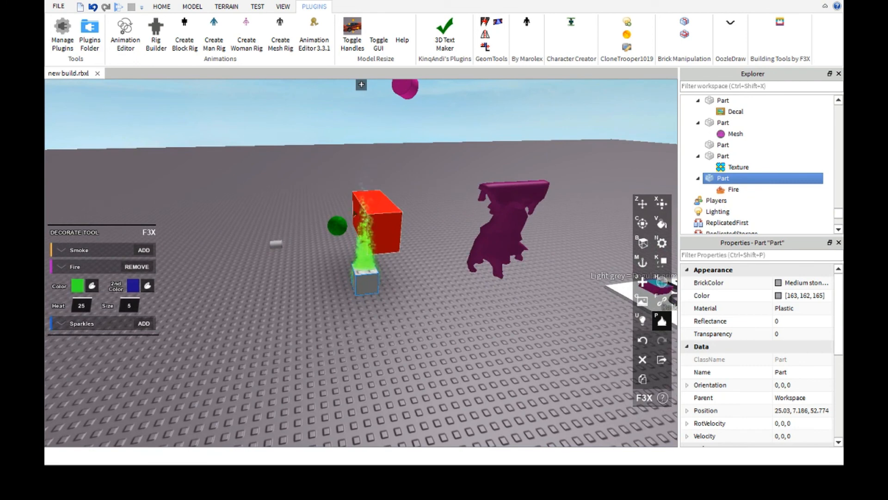
scroll(344, 289, up, 1)
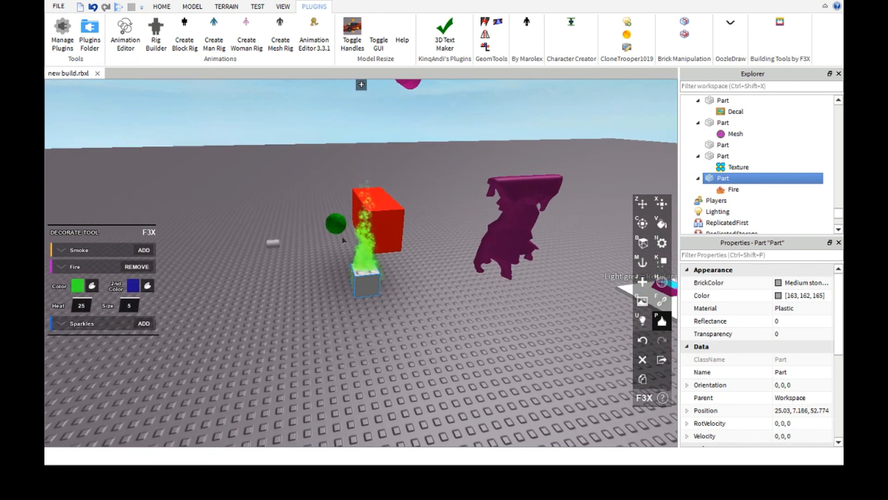
key(a)
scroll(377, 297, up, 1)
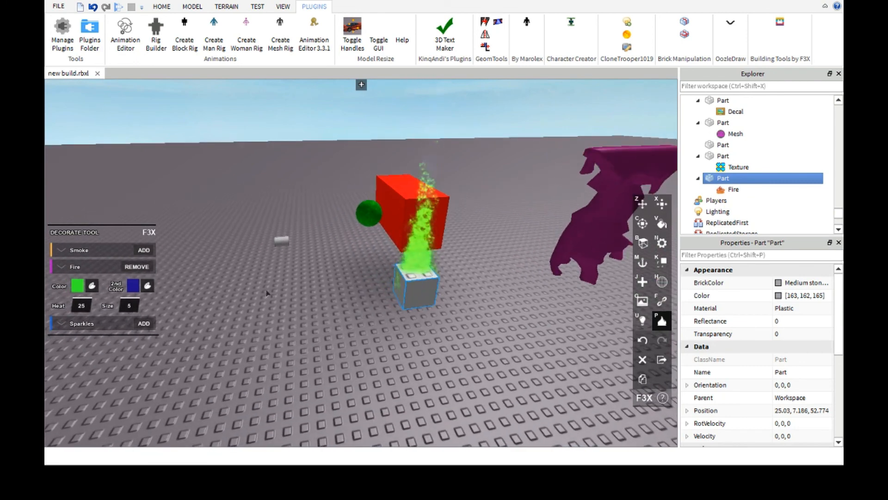
Set the size of the grey cube's fire to 10.
click(129, 305)
text(10)
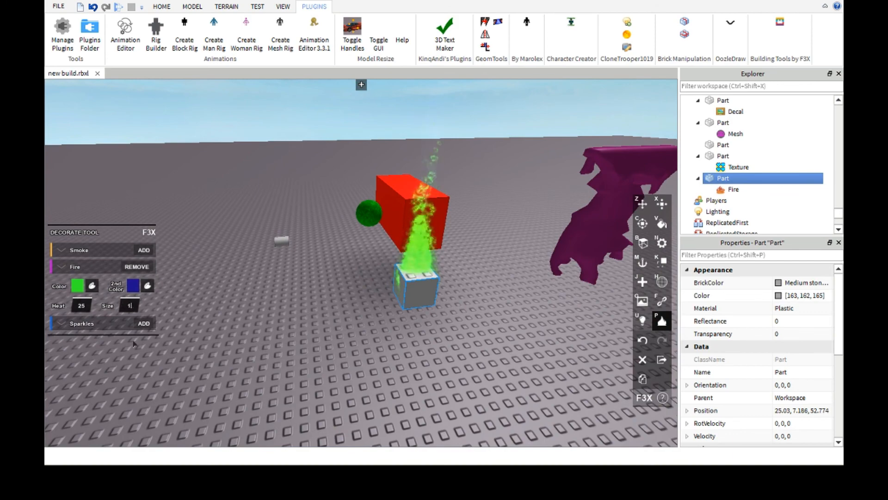
key(Return)
scroll(134, 343, down, 5)
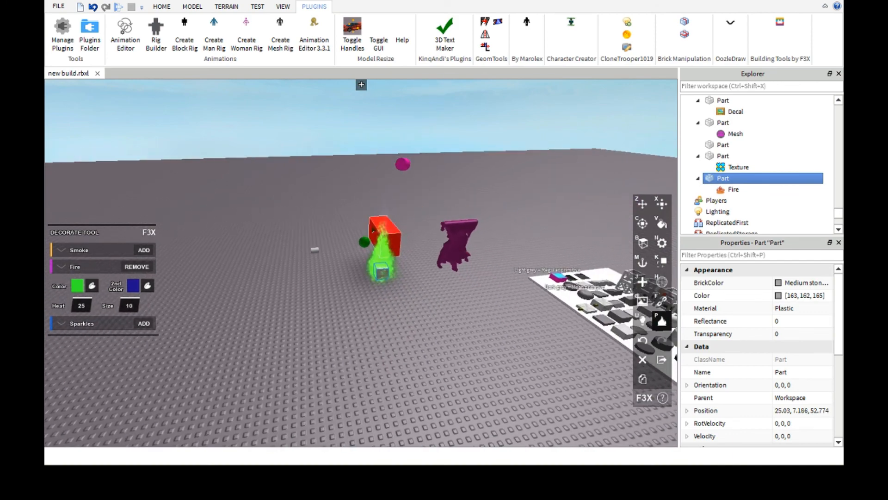
scroll(393, 279, up, 3)
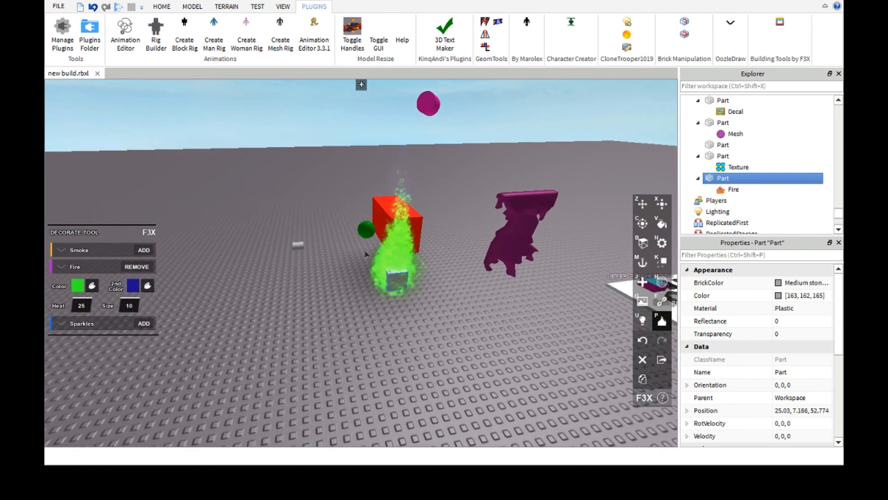
Remove the fire from the grey cube and add a sparkles effect to it instead.
click(137, 266)
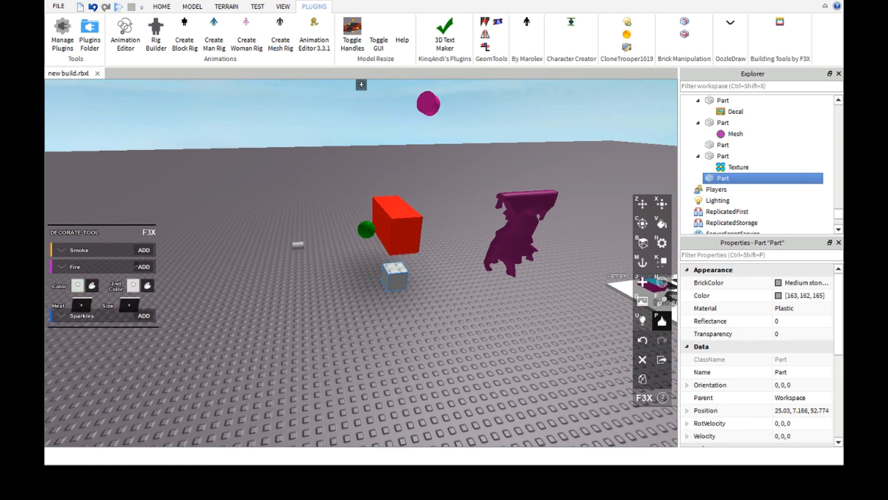
mouse_move(277, 306)
right_down()
mouse_move(305, 324)
mouse_move(278, 306)
right_up()
scroll(278, 306, up, 3)
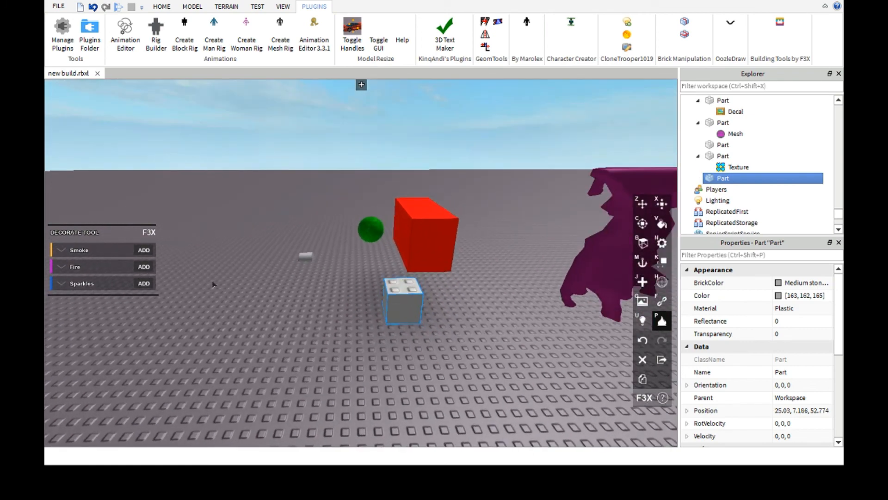
click(141, 282)
scroll(373, 317, down, 2)
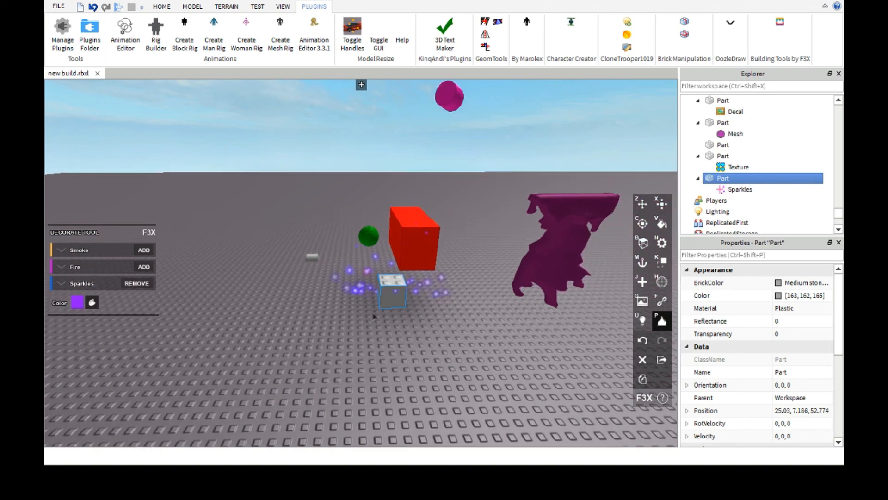
Change the color of the grey cube's sparkles to bright green.
click(78, 302)
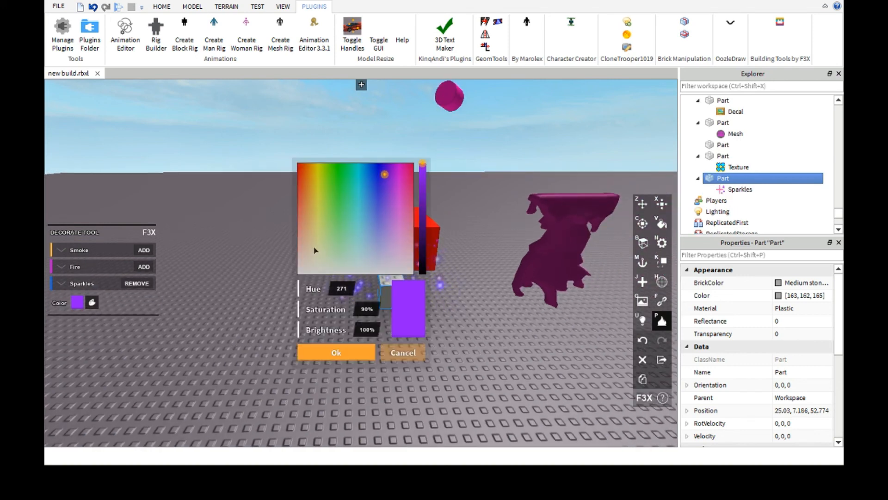
click(340, 184)
click(330, 347)
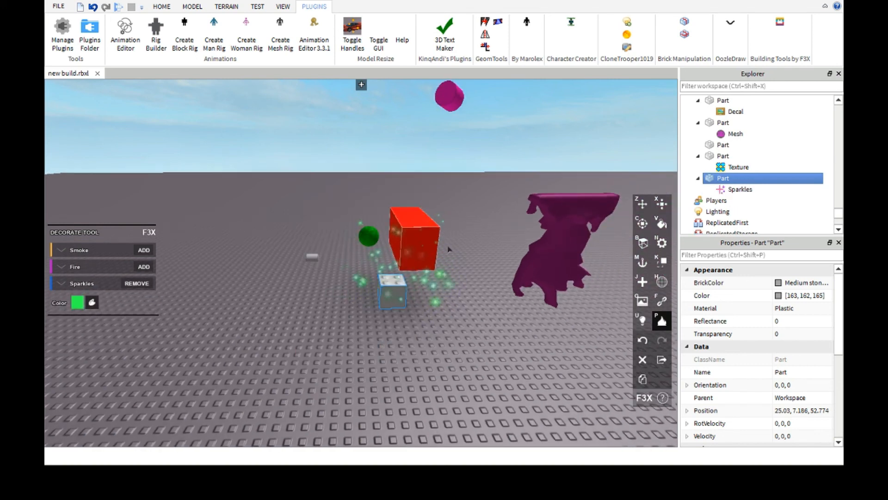
scroll(411, 353, down, 3)
right_drag(411, 353, 401, 330)
scroll(410, 352, up, 3)
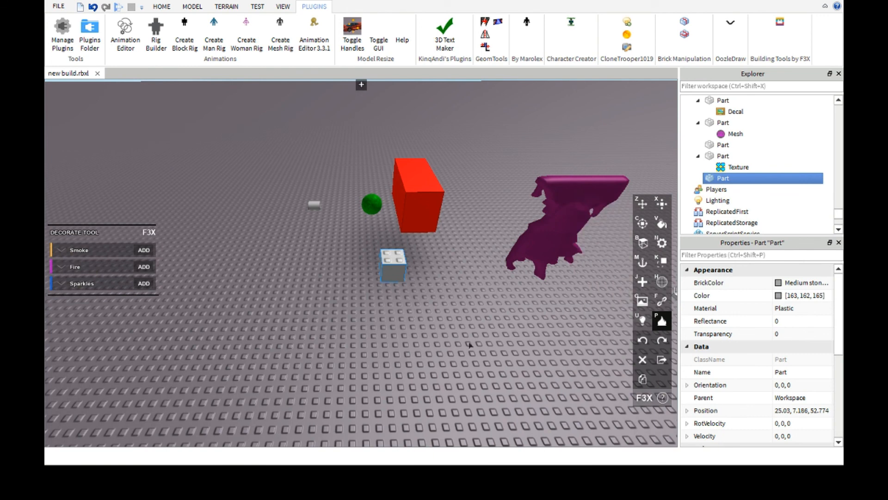
Undo the fire edits step by step back to the default orange flame, and redo them through the fire's removal.
click(636, 339)
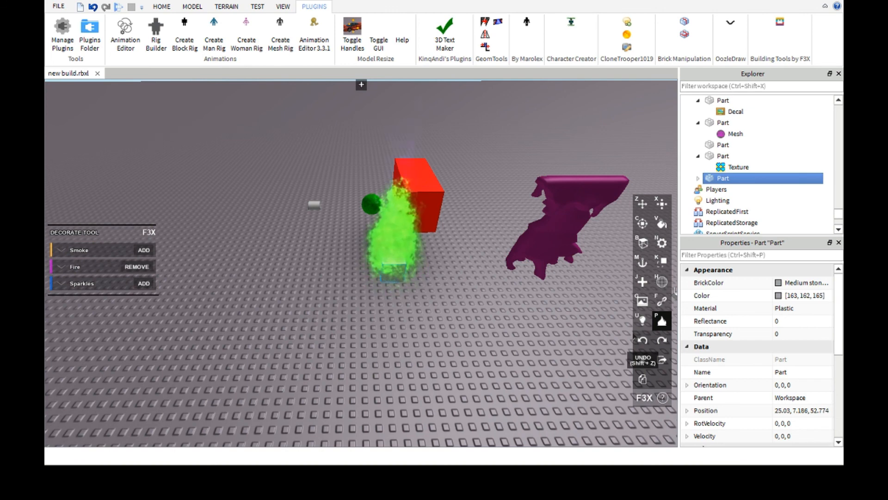
click(635, 338)
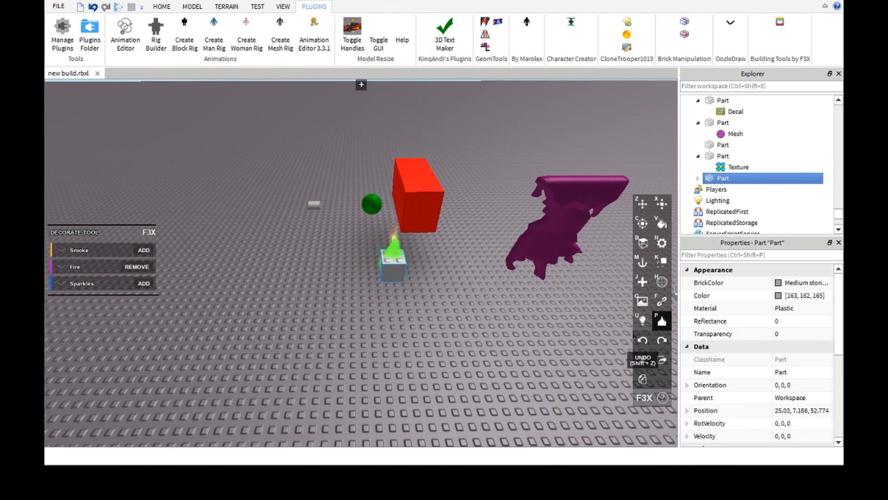
click(635, 338)
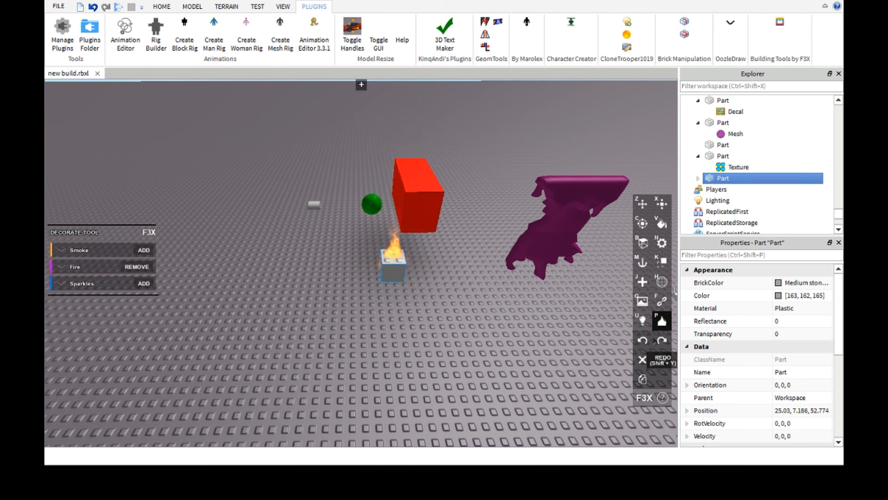
click(652, 336)
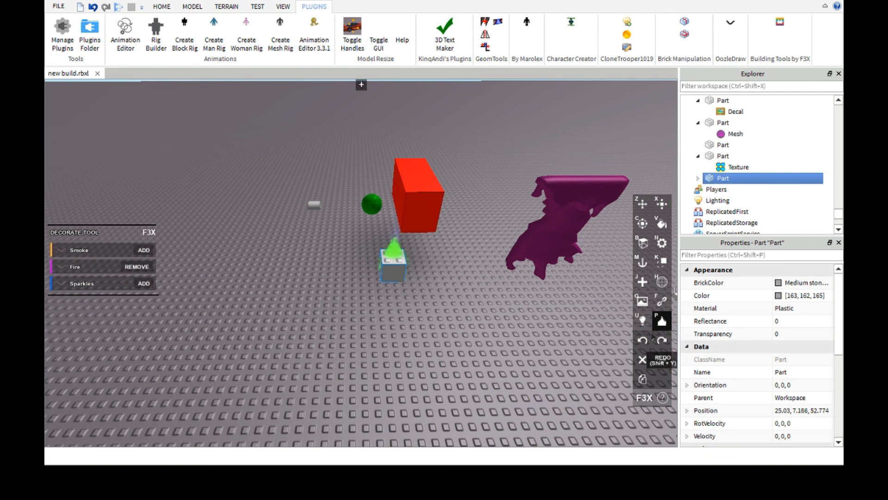
click(654, 339)
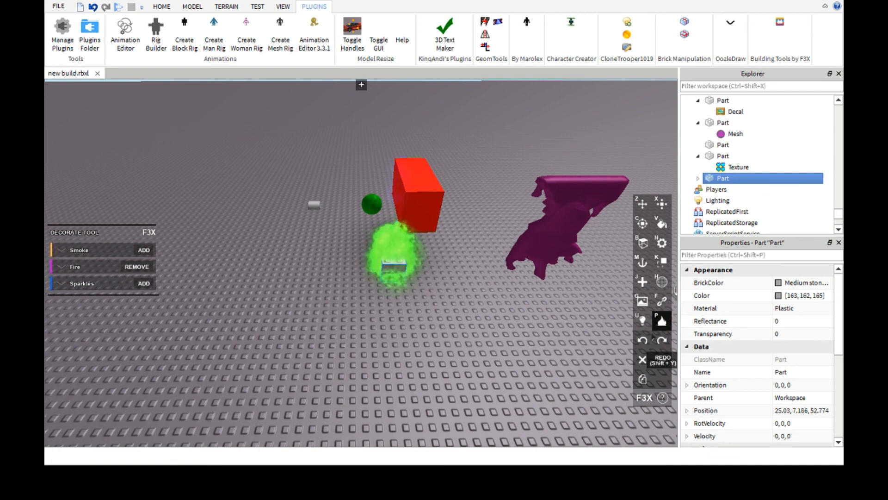
click(654, 339)
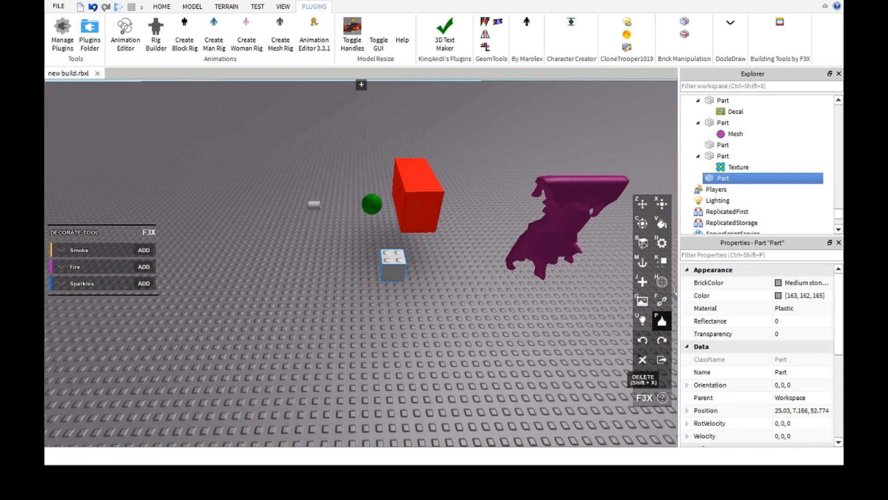
Delete the selected grey cube and undo the deletion, twice in a row.
click(642, 360)
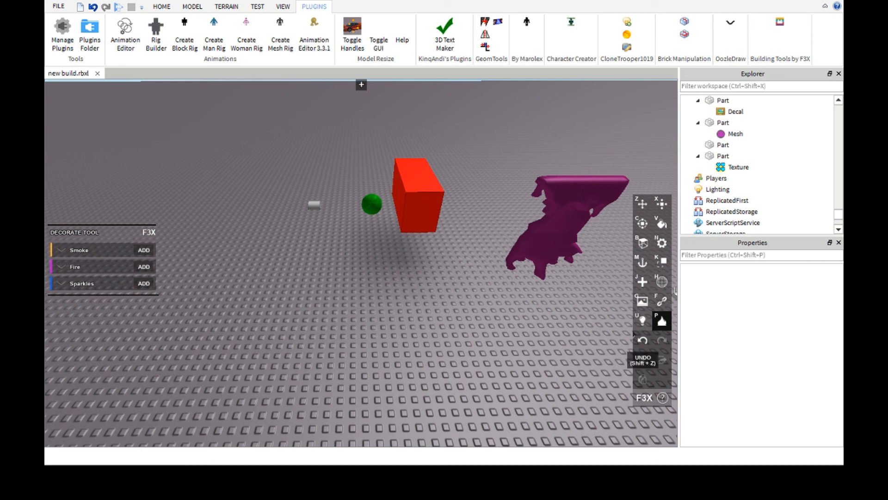
click(643, 340)
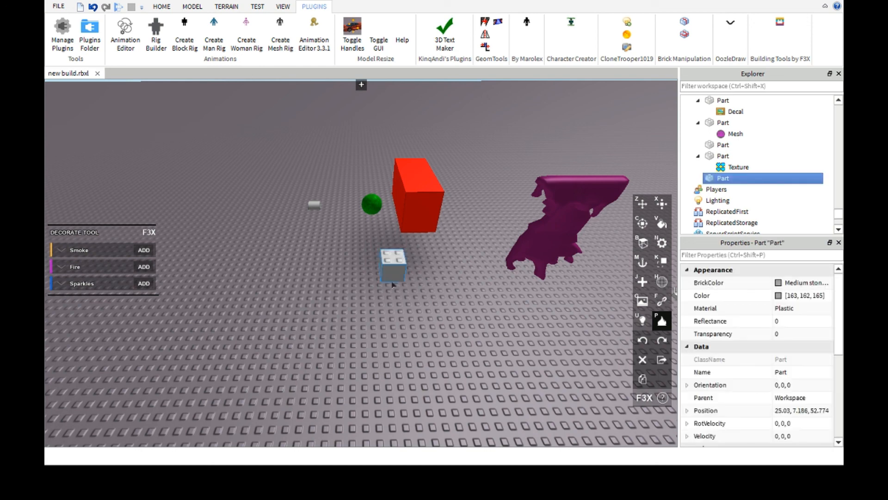
key(Delete)
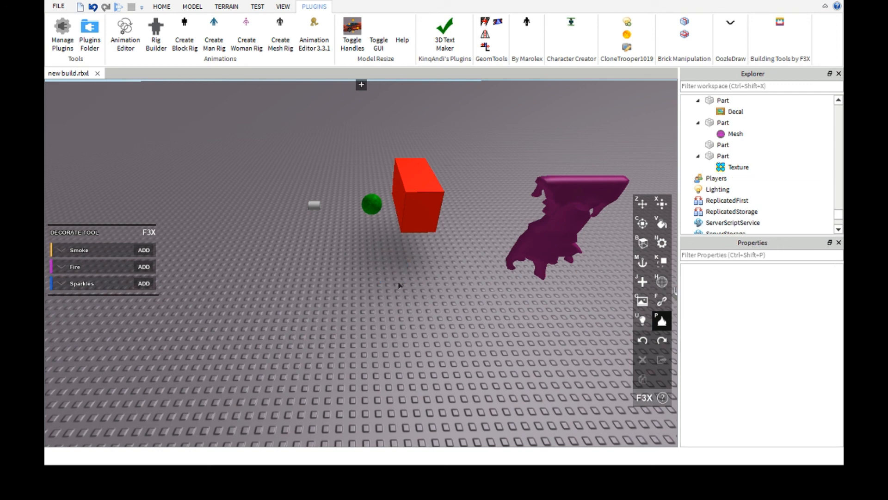
key(ctrl+z)
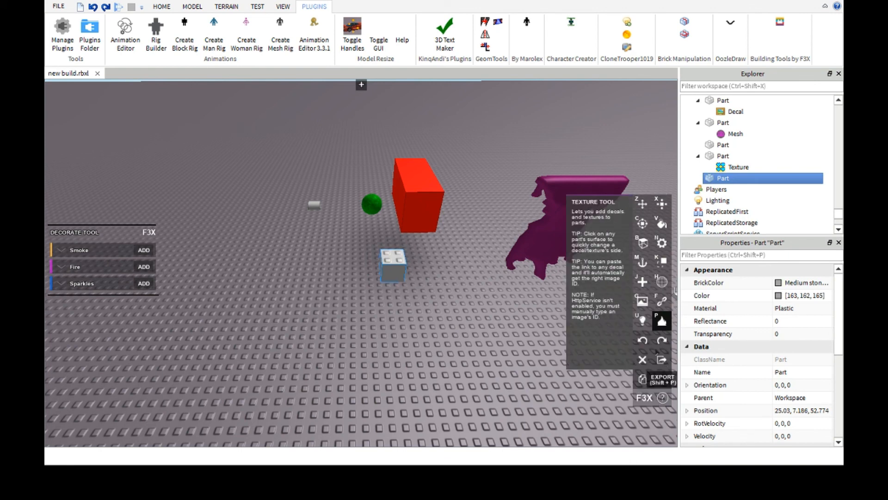
Try to export the selected grey cube and dismiss the message.
click(642, 378)
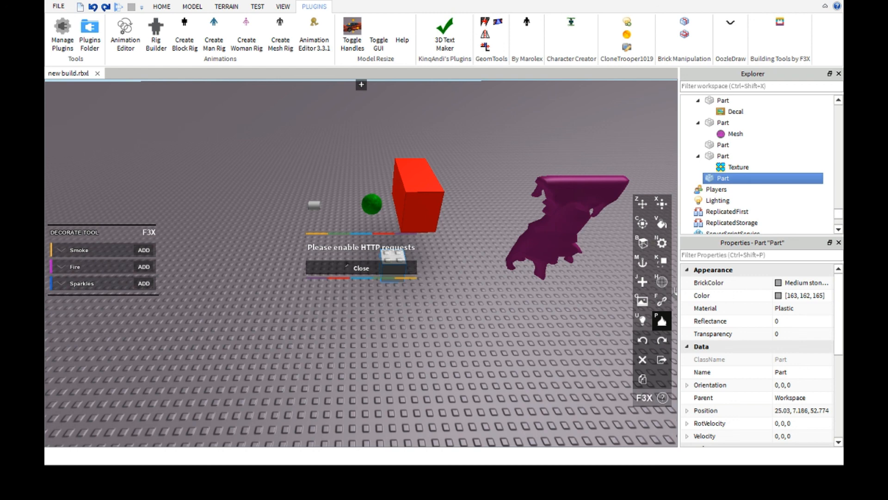
click(354, 268)
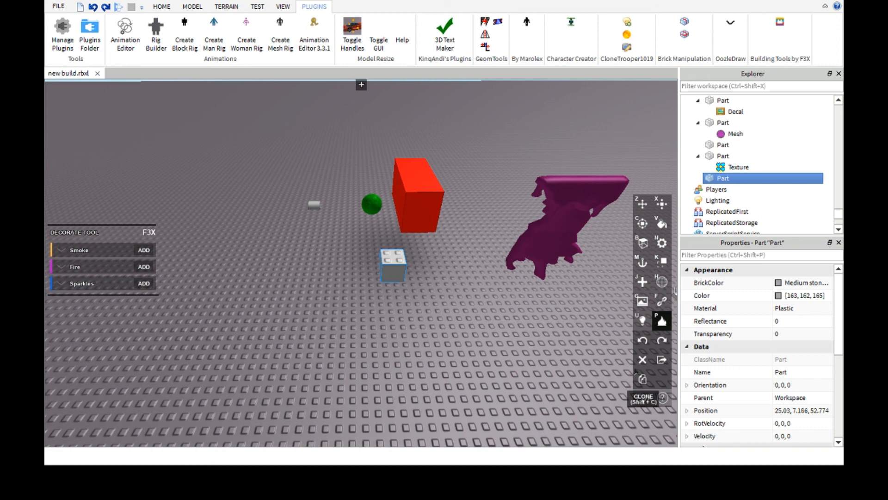
Clone the grey cube, move the copy 6 studs sideways to position 31.03, 7.186, 52.774, and deselect it.
click(640, 376)
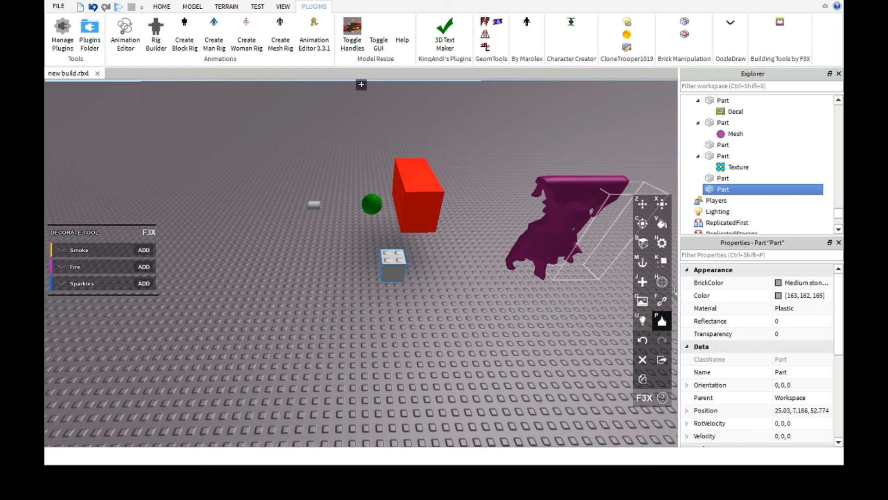
click(642, 204)
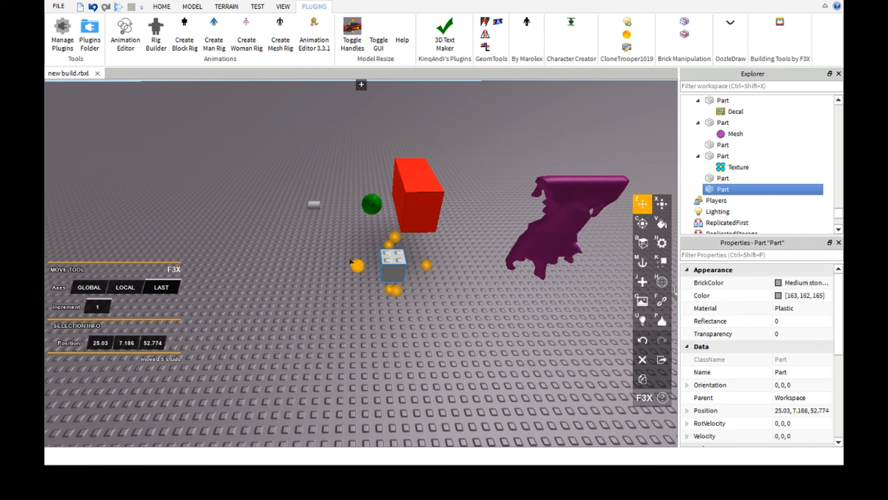
drag(352, 262, 279, 275)
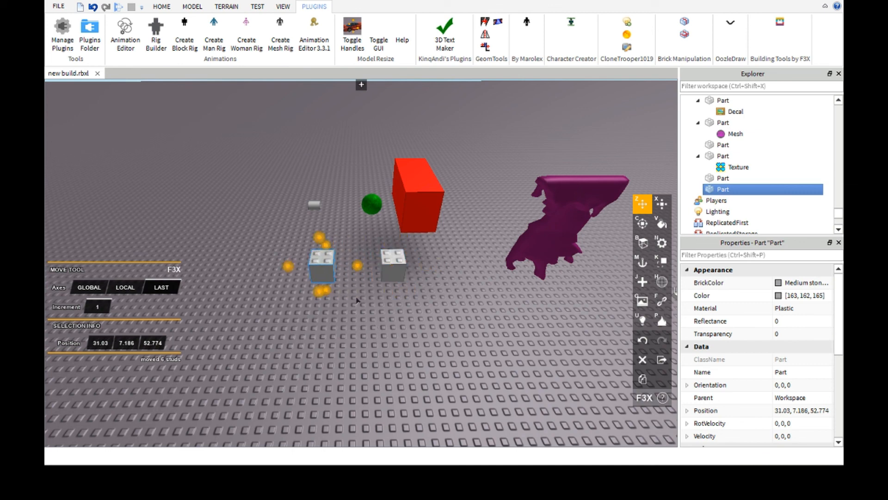
click(372, 305)
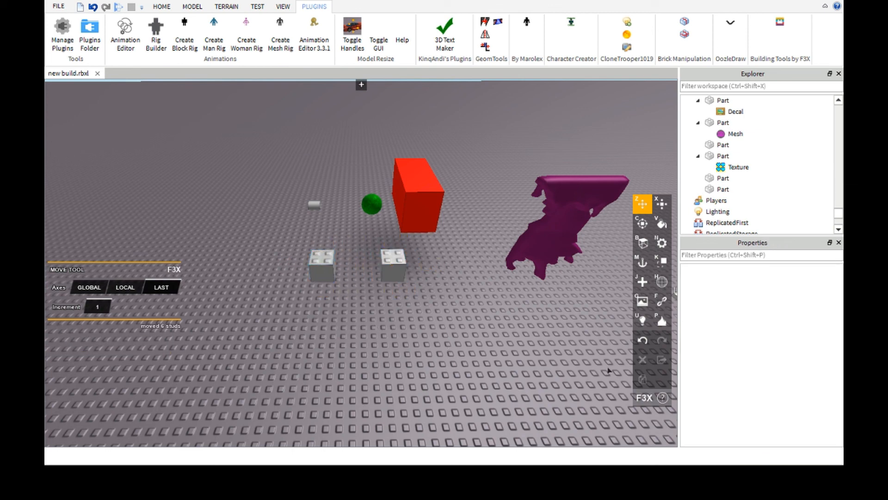